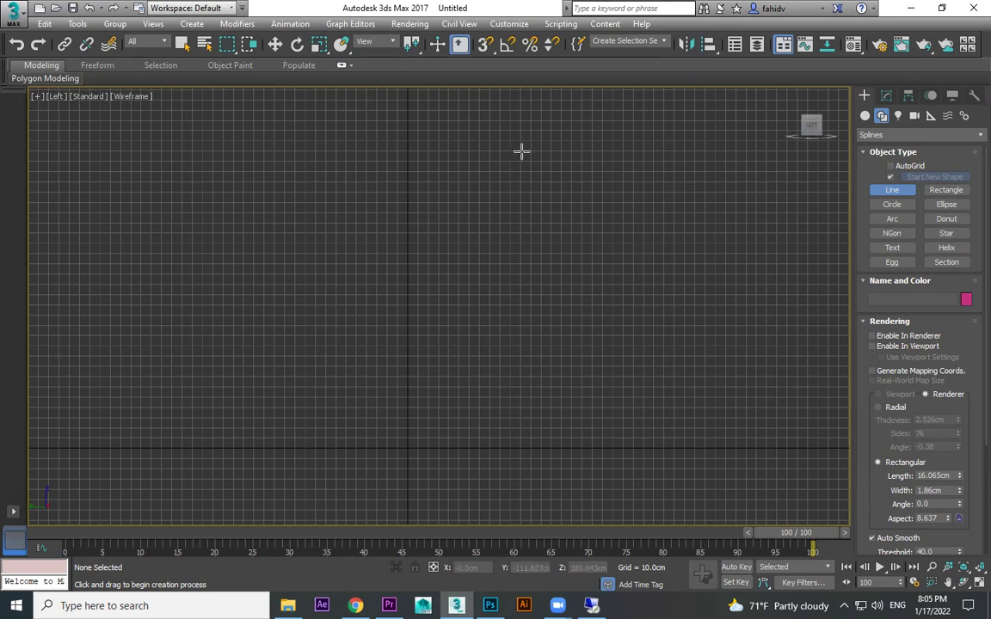
- Draw an open four-point cup profile with the Line tool, from the rim through the side and base corner to the origin
click(531, 183)
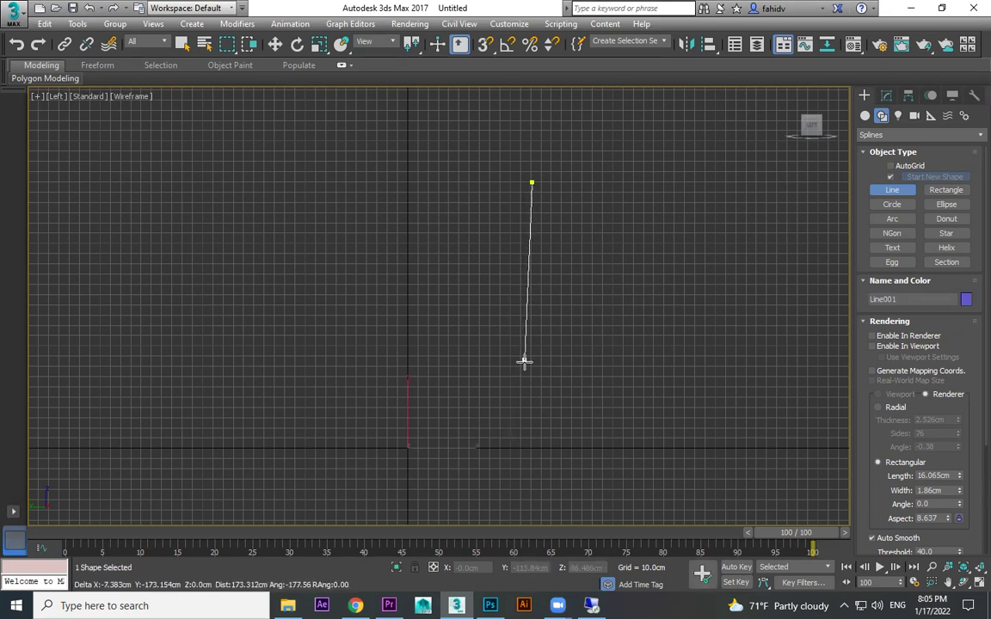
click(543, 331)
click(498, 447)
click(408, 448)
right_click(411, 449)
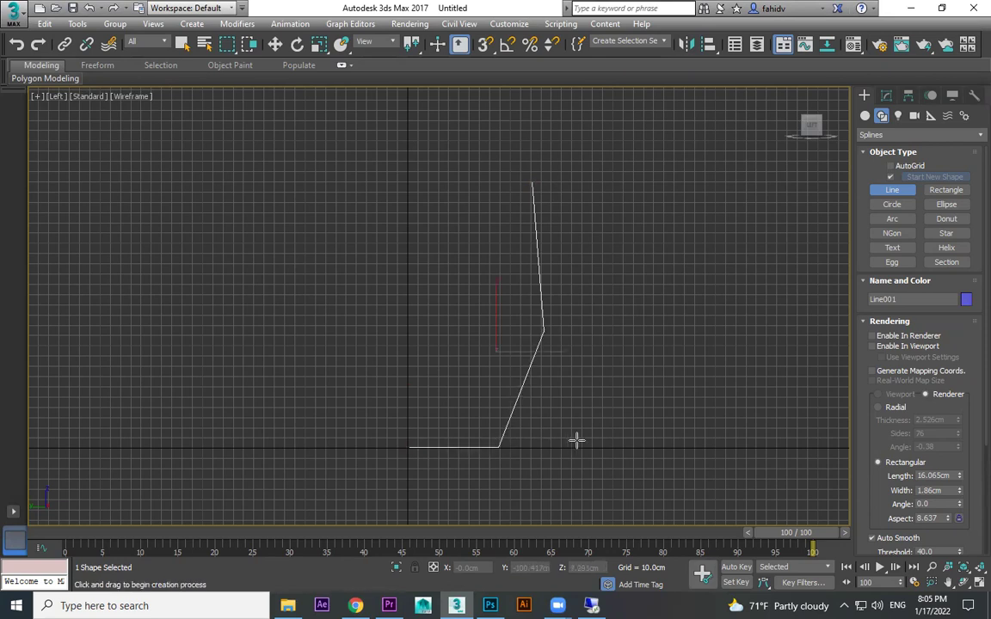
- Fillet the profile's middle side vertex generously and its base corner vertex by about 22.15 cm
click(886, 96)
click(865, 153)
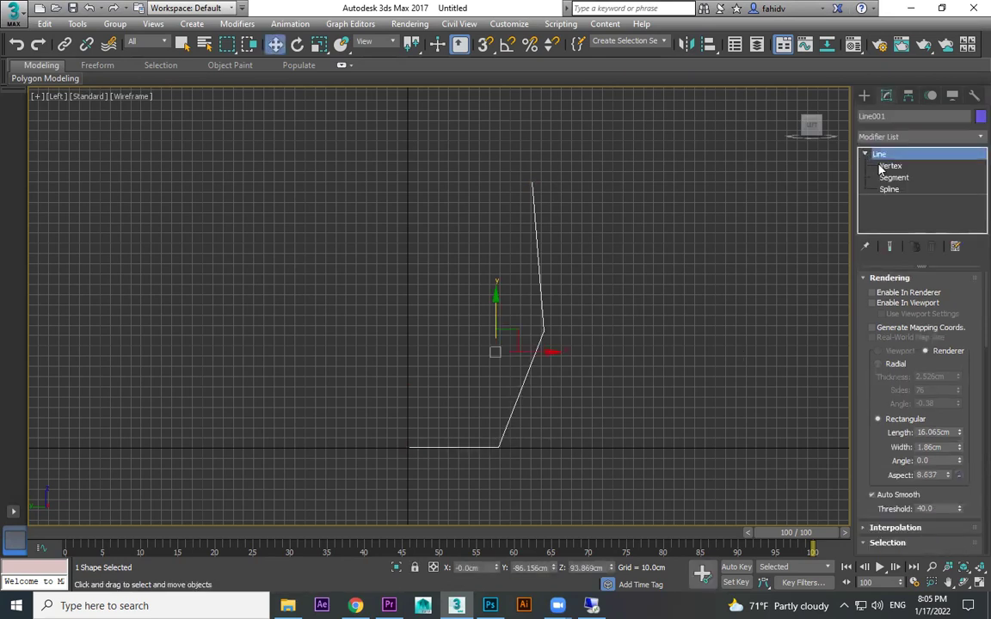
click(889, 165)
drag(873, 458, 904, 322)
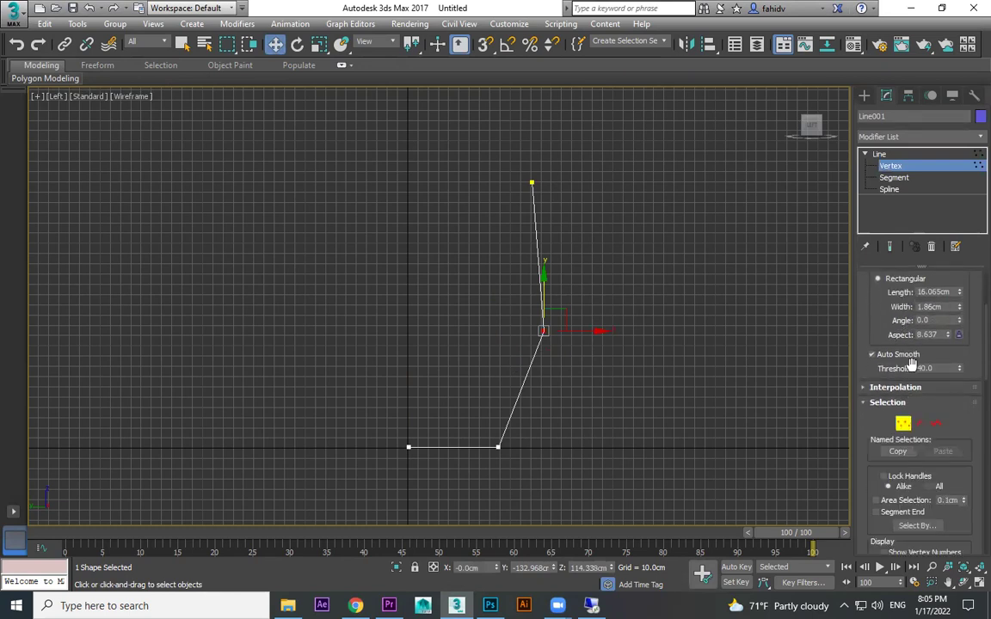
scroll(911, 384, down, 3)
scroll(922, 467, down, 15)
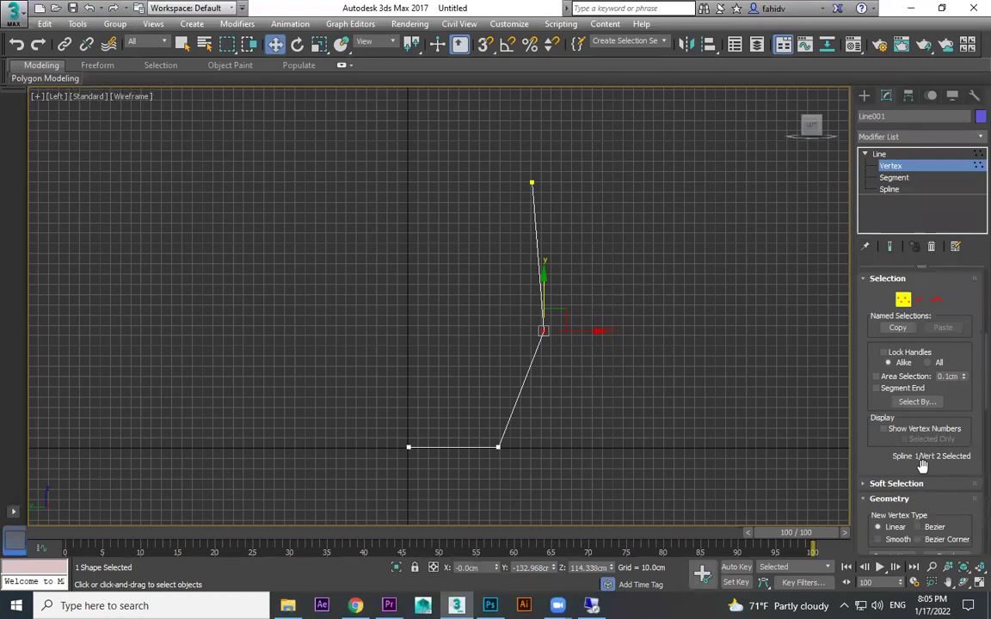
scroll(921, 471, down, 1)
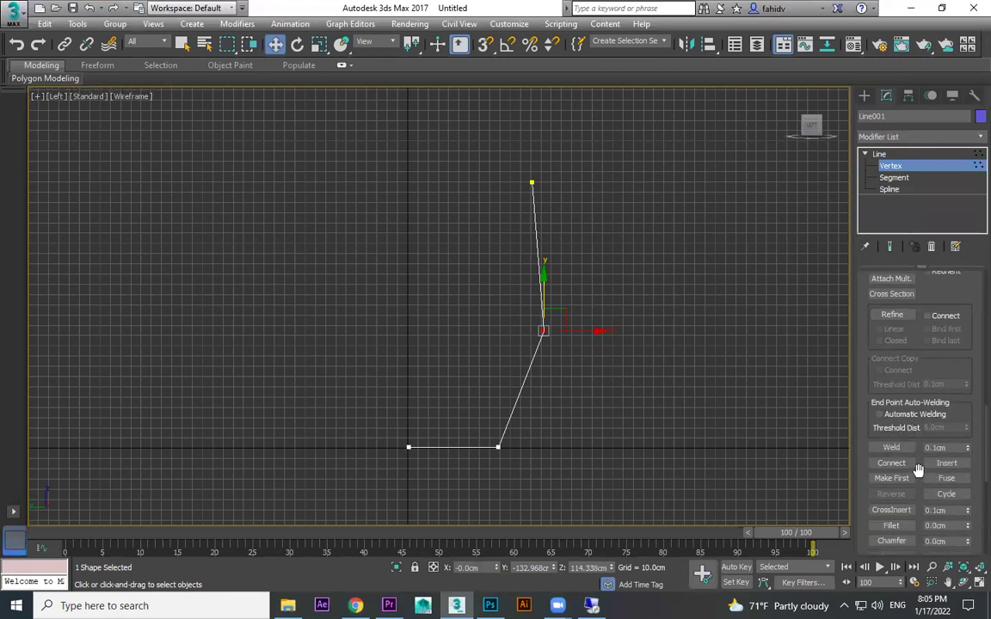
click(891, 525)
drag(555, 346, 571, 259)
drag(498, 446, 521, 422)
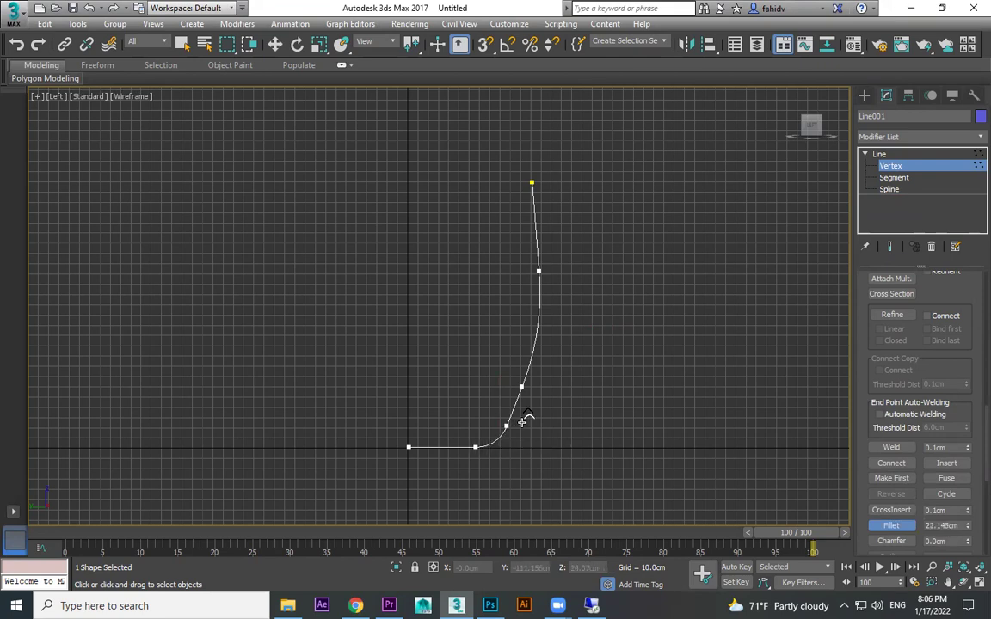
- Apply a Lathe modifier to the profile line in the perspective view
key(p)
scroll(725, 333, down, 5)
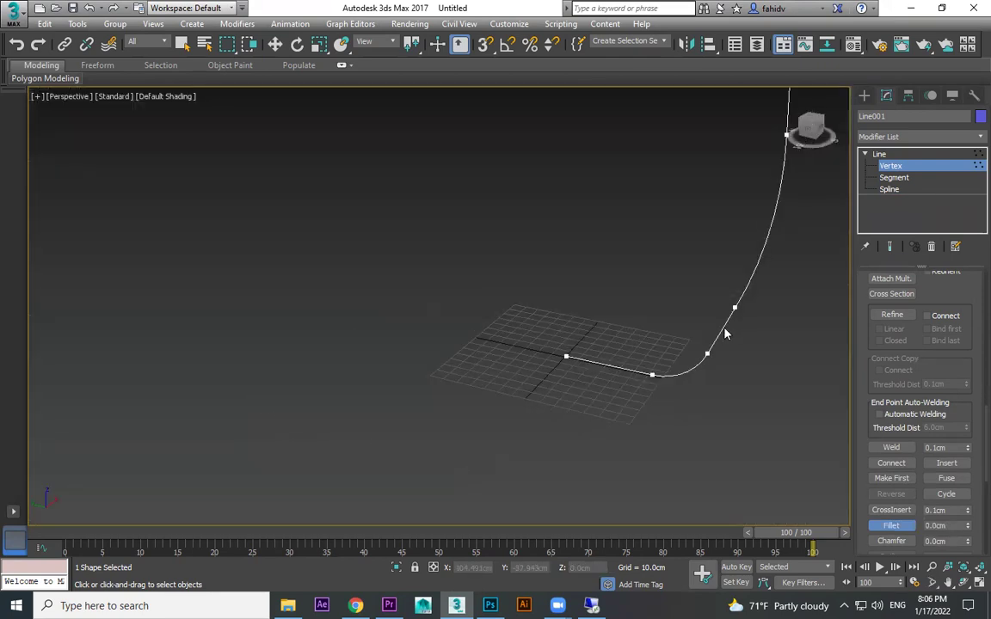
click(866, 95)
middle_drag(710, 276, 601, 324)
click(889, 94)
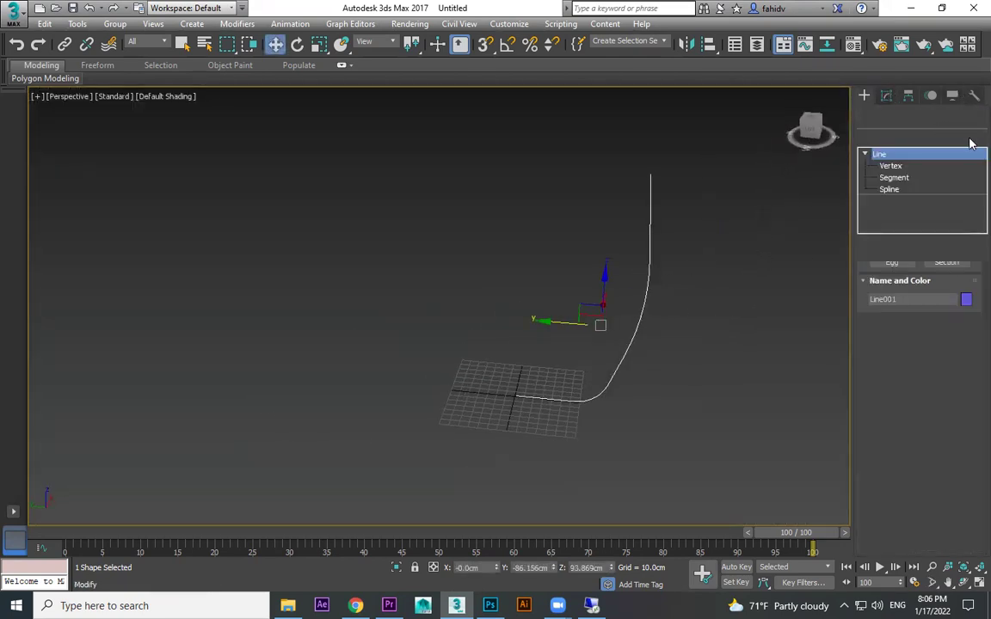
click(971, 140)
scroll(972, 143, down, 2)
key(l)
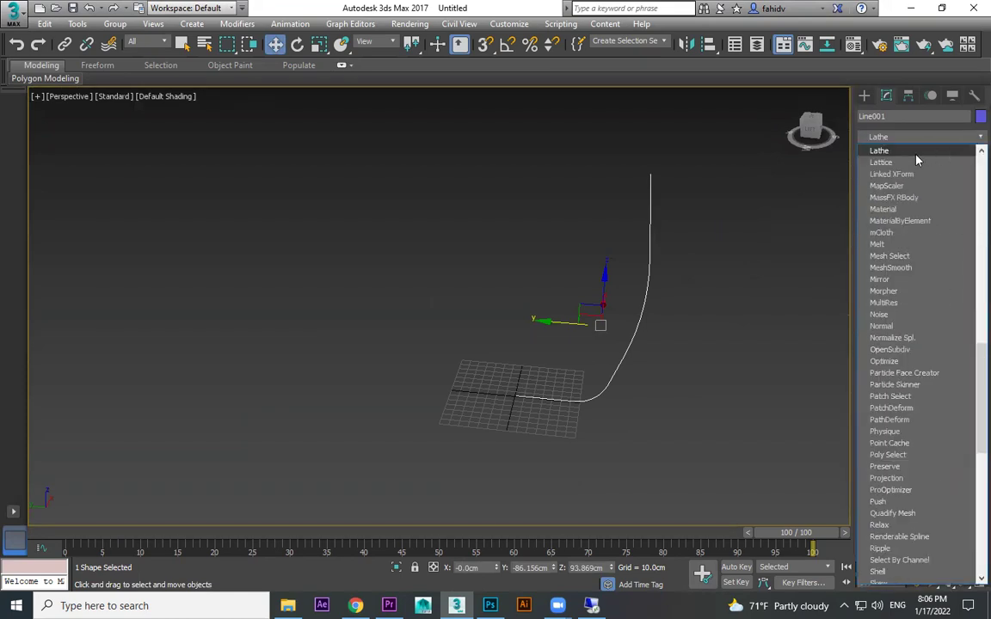
key(Return)
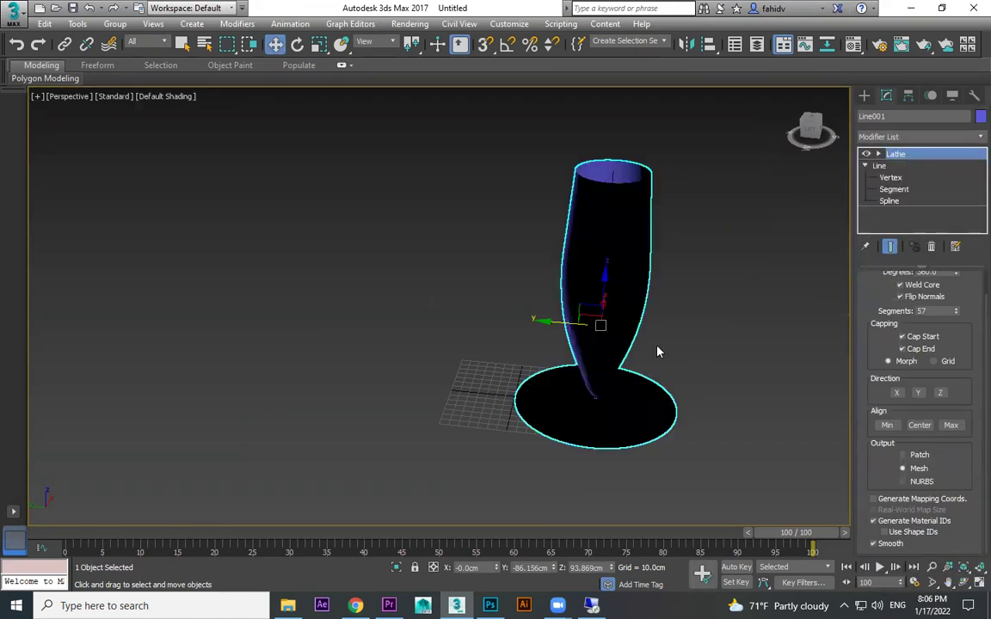
- Compare the Min, Center and Max alignments of the lathe axis, finishing on Min
click(887, 425)
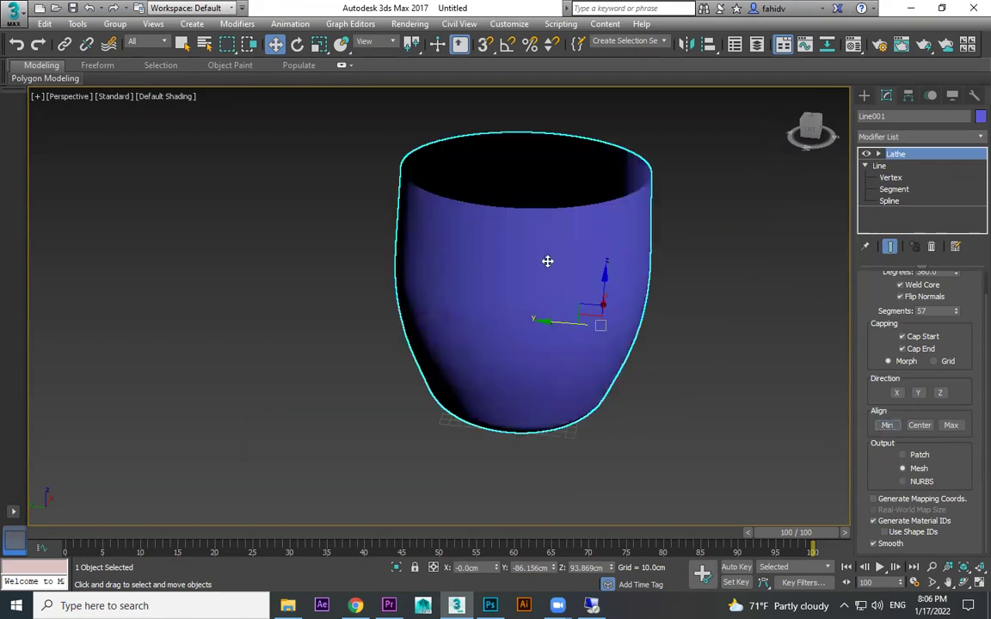
click(919, 425)
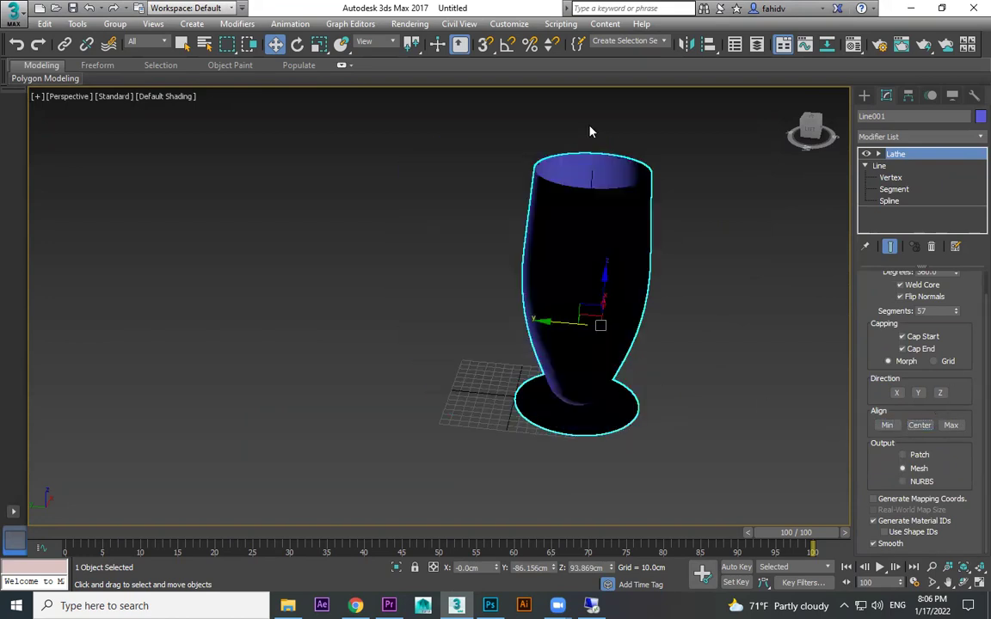
click(948, 429)
click(887, 425)
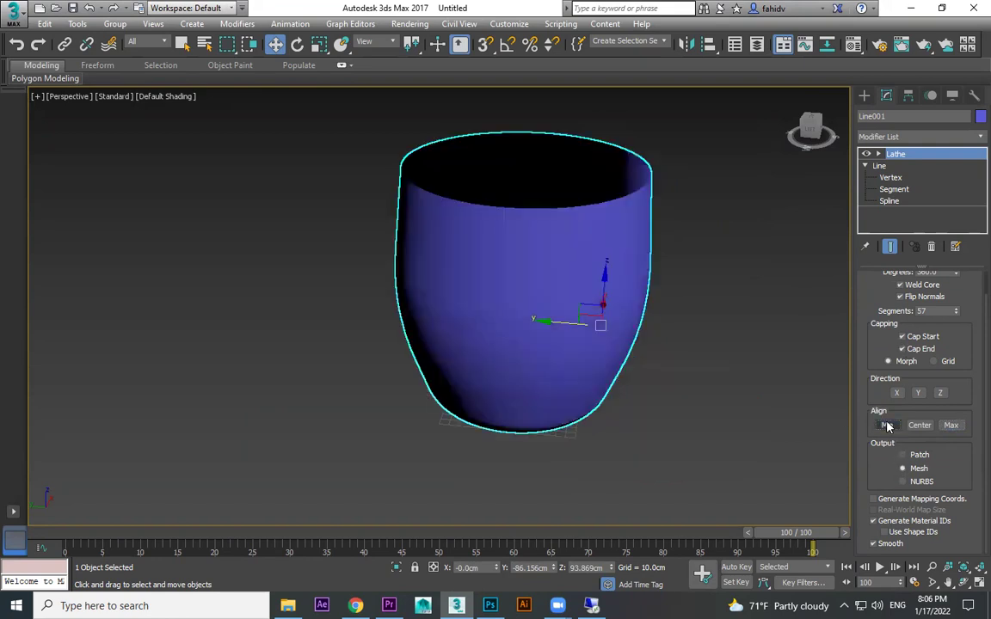
- Switch the lathe's Weld Core and Flip Normals off and back on to compare the cup's underside
alt+middle_drag(662, 385, 677, 290)
click(911, 286)
click(912, 298)
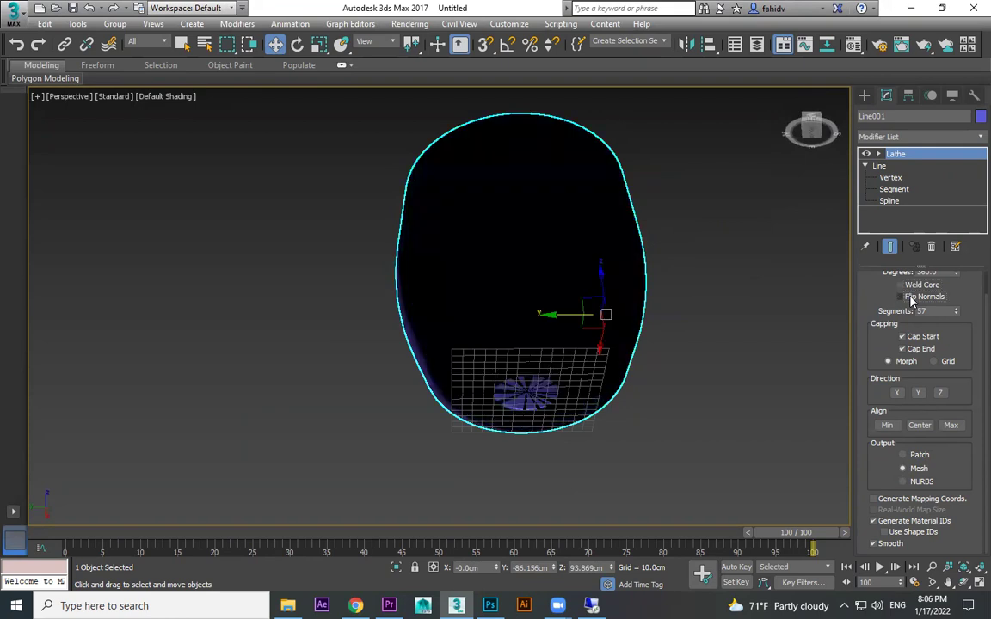
click(916, 298)
click(912, 299)
click(923, 299)
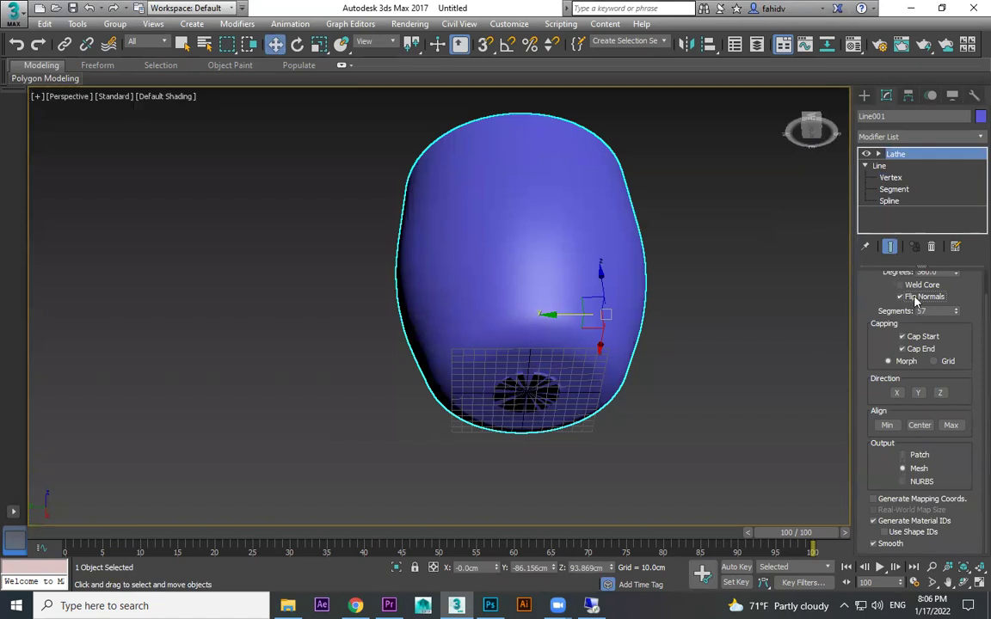
click(907, 288)
- Set the lathe's segments to 86, checking the cup's mesh in wireframe
mouse_move(647, 337)
alt+middle_down()
mouse_move(654, 405)
mouse_move(692, 338)
alt+middle_up()
key(F3)
key(F3)
key(F3)
drag(957, 314, 956, 290)
key(F3)
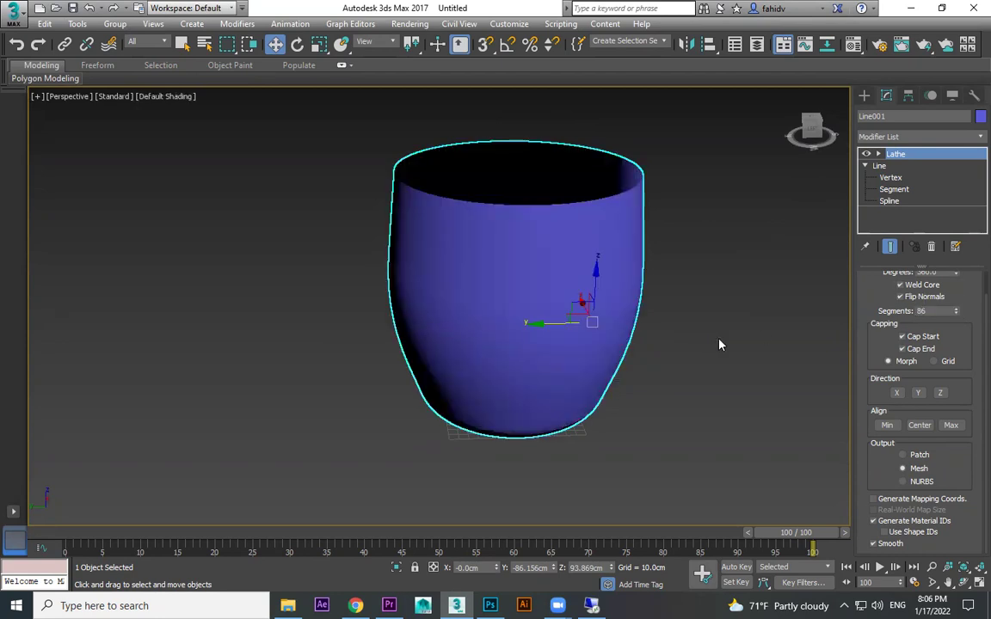
alt+middle_drag(805, 368, 557, 270)
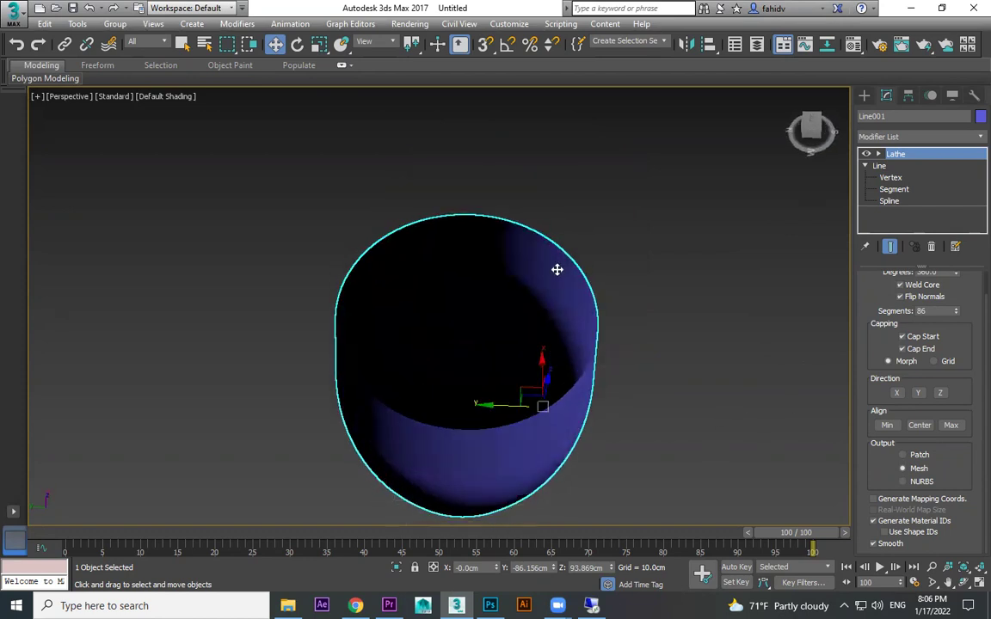
scroll(563, 273, up, 3)
alt+middle_drag(643, 339, 654, 301)
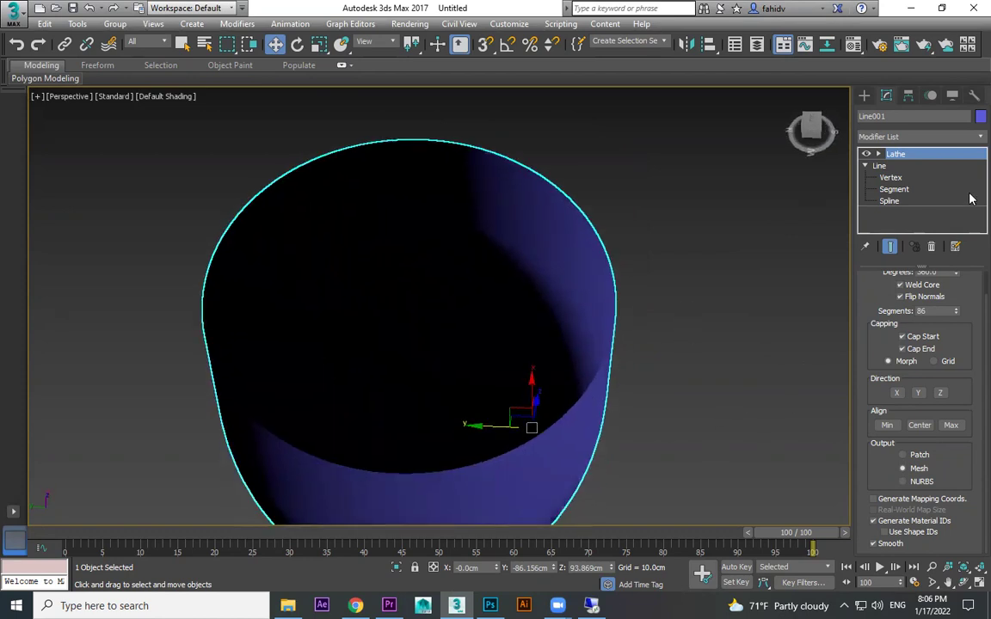
click(972, 138)
scroll(971, 258, down, 10)
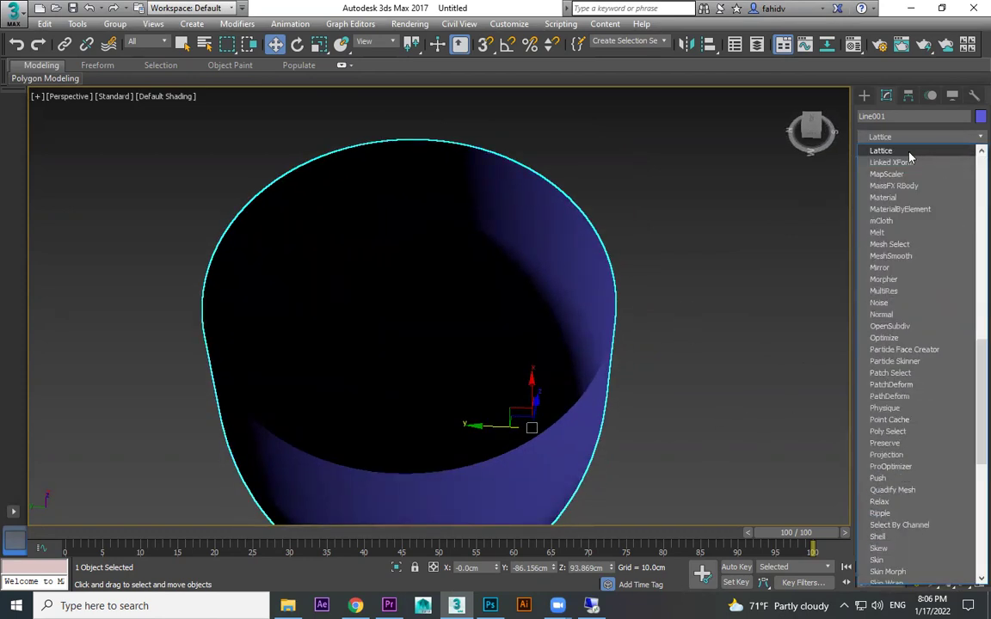
scroll(892, 163, down, 1)
scroll(892, 162, up, 1)
scroll(899, 155, down, 1)
scroll(901, 151, up, 1)
scroll(901, 151, down, 1)
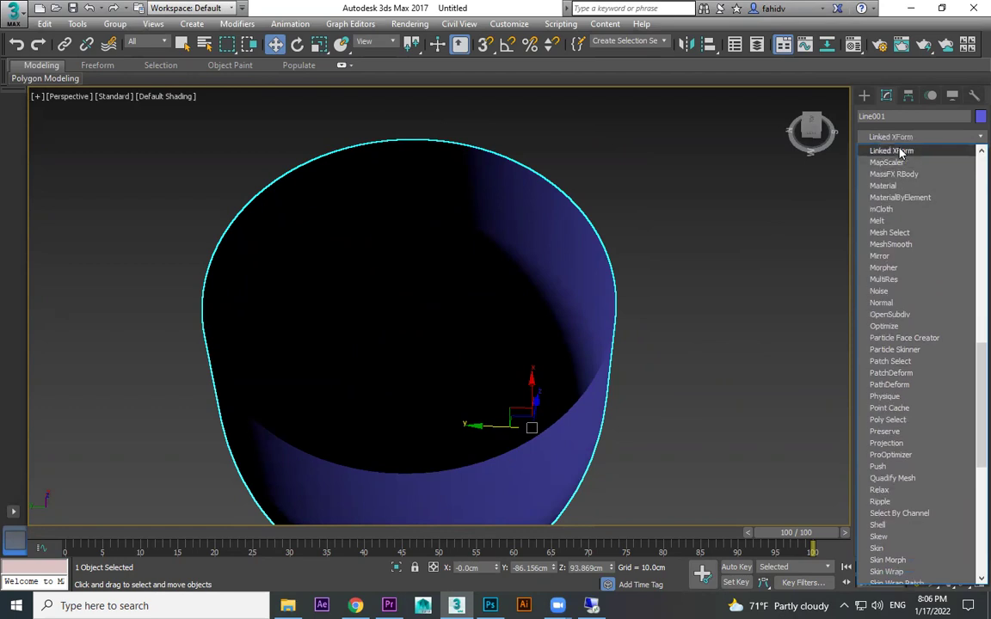
click(737, 337)
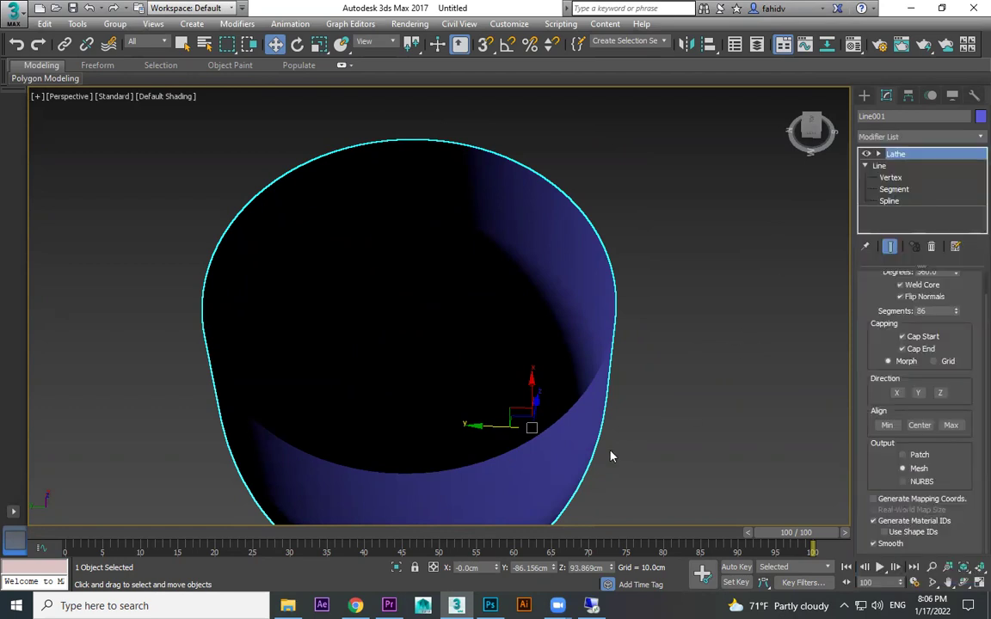
- Add a Shell modifier to the lathed cup to give its wall thickness
click(971, 138)
key(s)
key(s)
key(s)
key(s)
key(s)
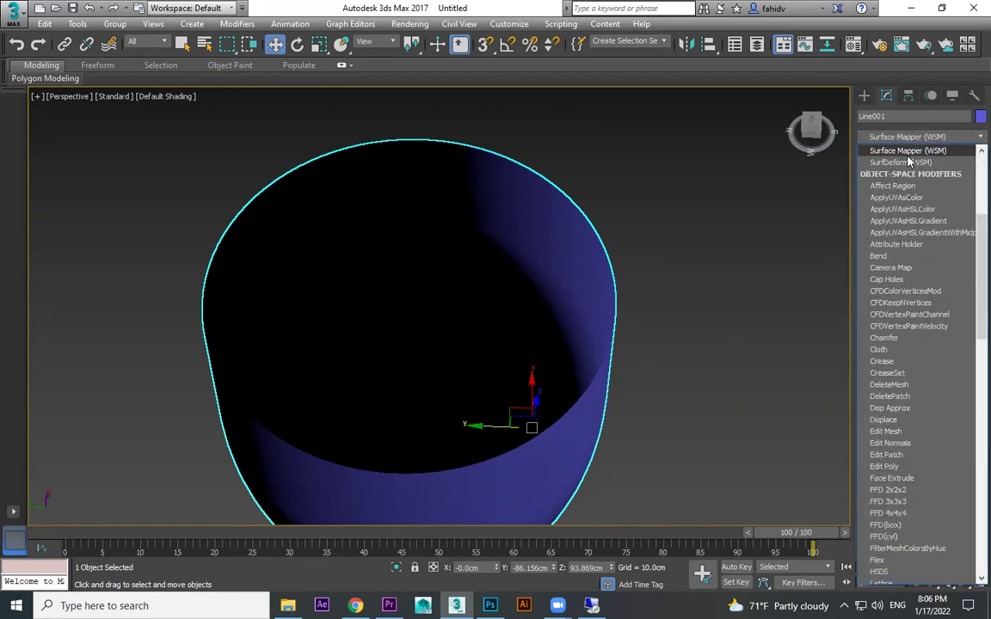
click(877, 161)
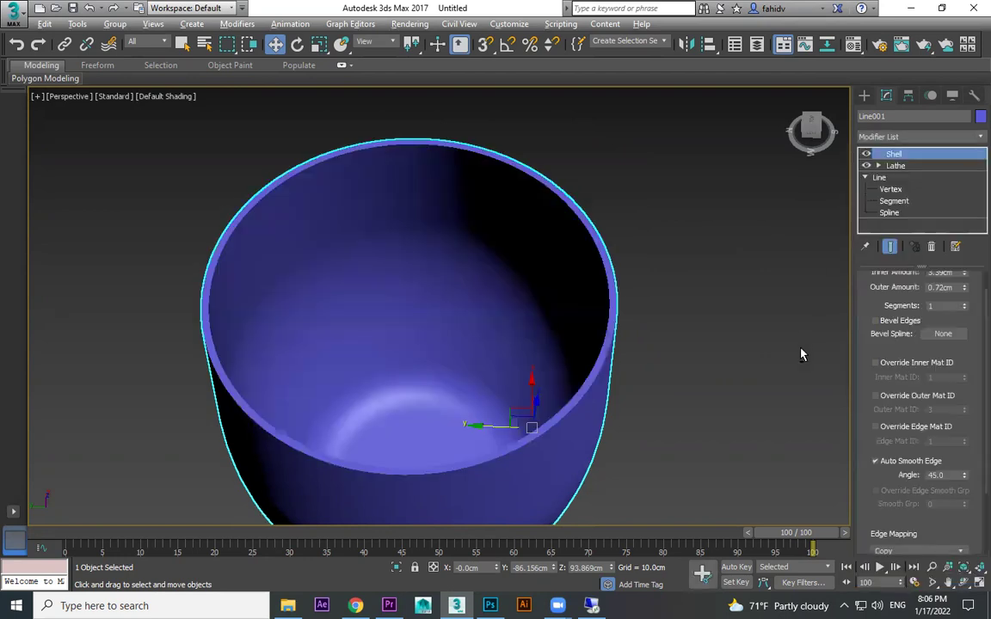
- Set the cup shell's inner amount to 3.2 cm
scroll(968, 299, up, 1)
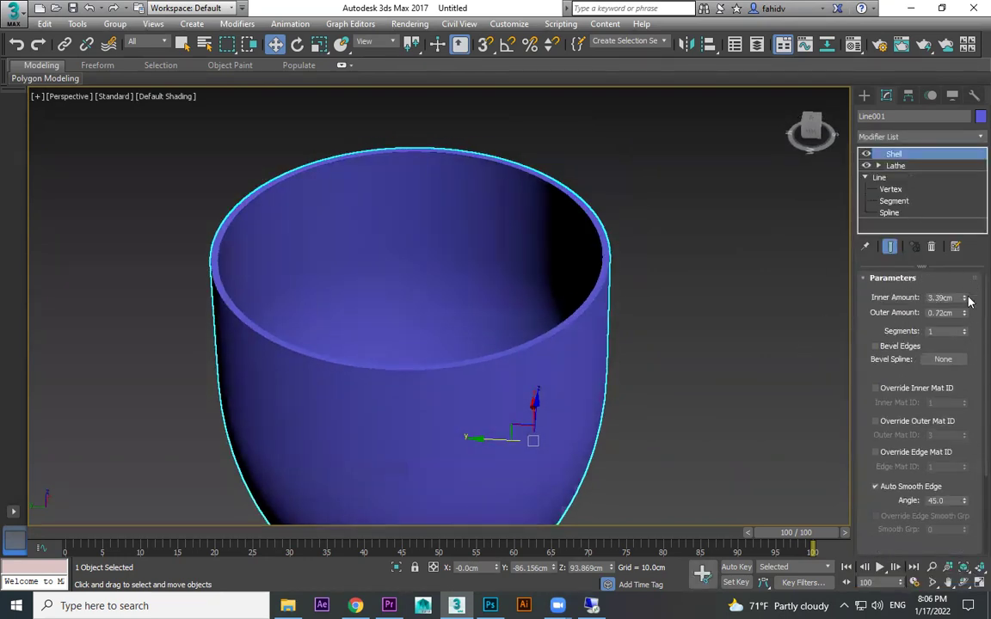
mouse_move(965, 276)
mouse_down()
mouse_move(11, 159)
mouse_move(979, 307)
mouse_move(975, 260)
mouse_up()
alt+middle_drag(601, 374, 575, 366)
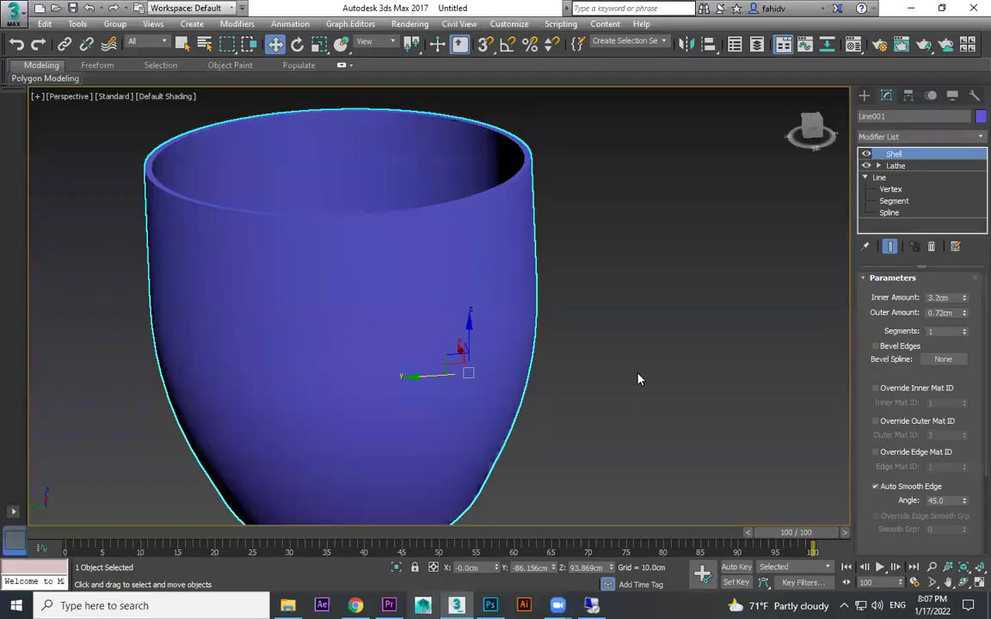
- Move the cup away from the origin along the Y axis to about -743.5 cm
scroll(573, 334, down, 2)
alt+middle_drag(572, 334, 789, 266)
middle_drag(717, 310, 735, 232)
- Create a standard primitive box about 99 cm high over the home grid
click(864, 95)
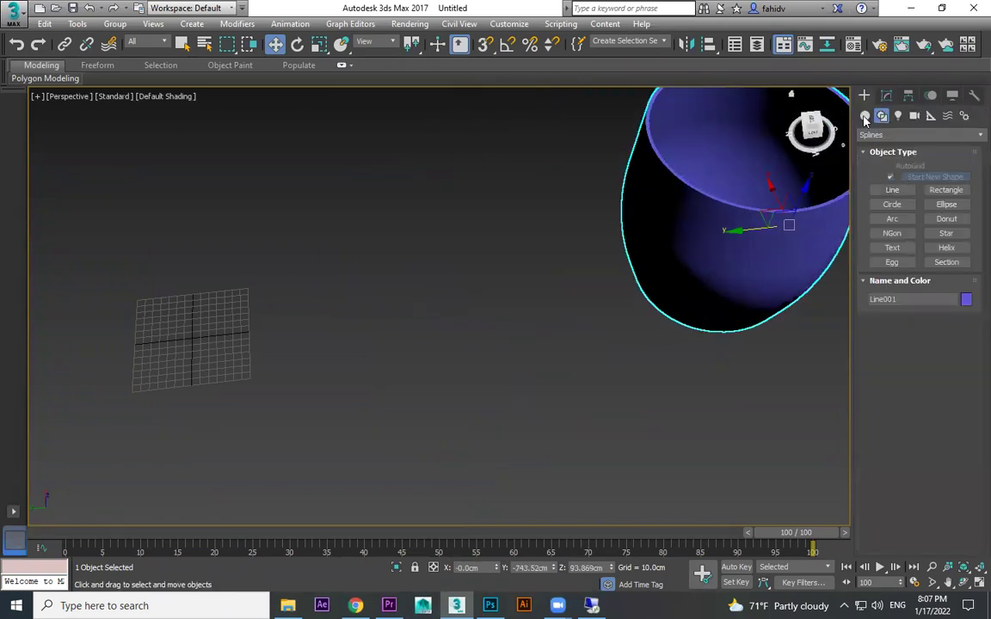
click(865, 117)
click(892, 180)
middle_drag(449, 274, 718, 247)
scroll(561, 301, up, 4)
drag(611, 270, 440, 437)
click(546, 269)
- Convert the box to an Editable Poly
alt+middle_drag(634, 301, 628, 245)
right_click(621, 235)
right_click(621, 236)
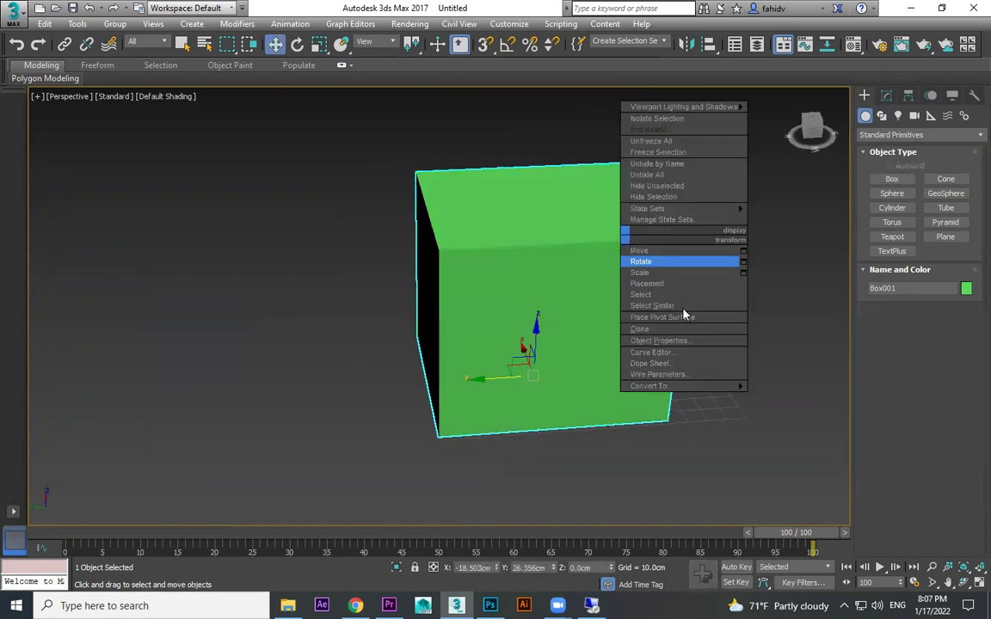
mouse_move(679, 386)
click(807, 398)
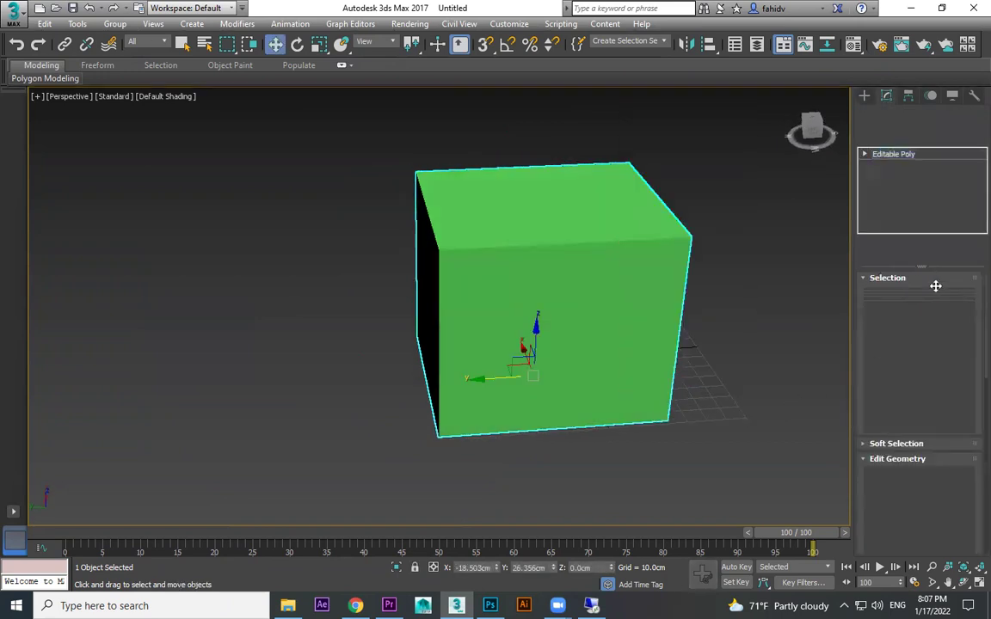
- Delete the top polygon of the box to leave it open
click(934, 295)
click(572, 207)
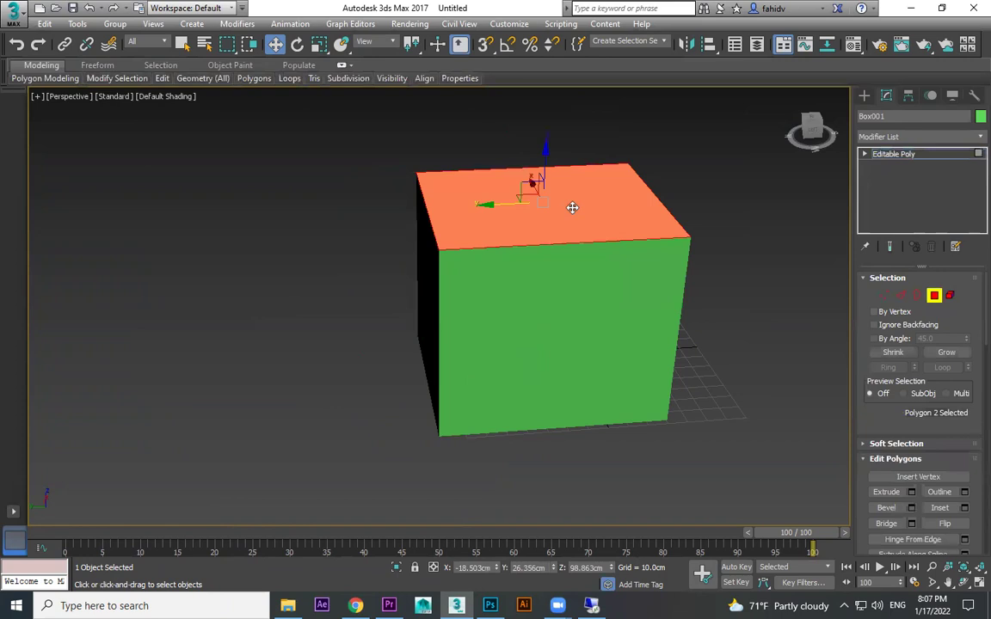
key(Delete)
click(864, 95)
alt+middle_drag(774, 284, 716, 305)
- Add a Shell modifier to the open box with an inner amount of 3.84 cm
click(885, 95)
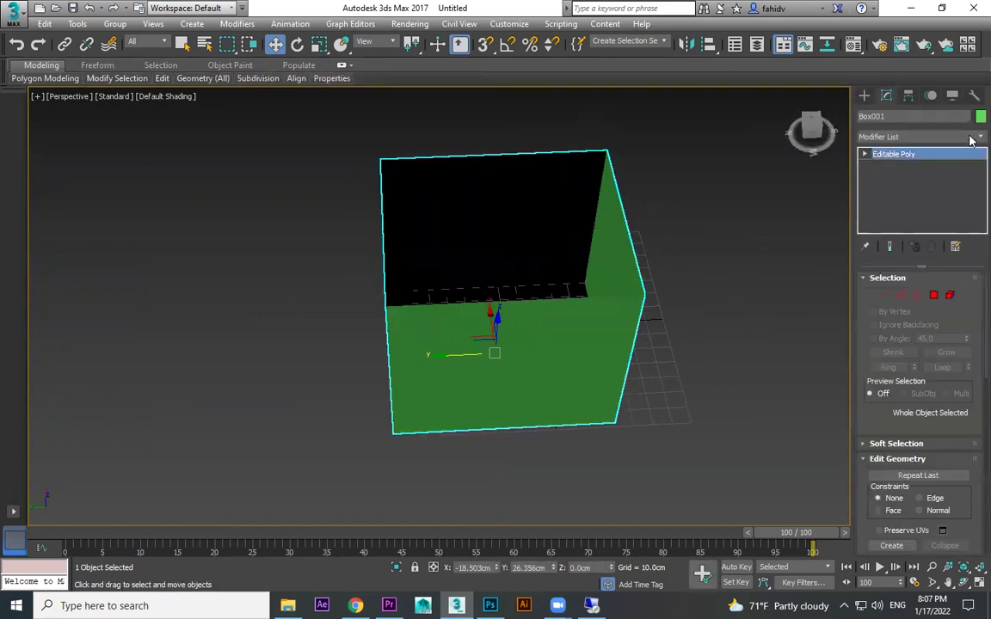
click(970, 137)
text(sh)
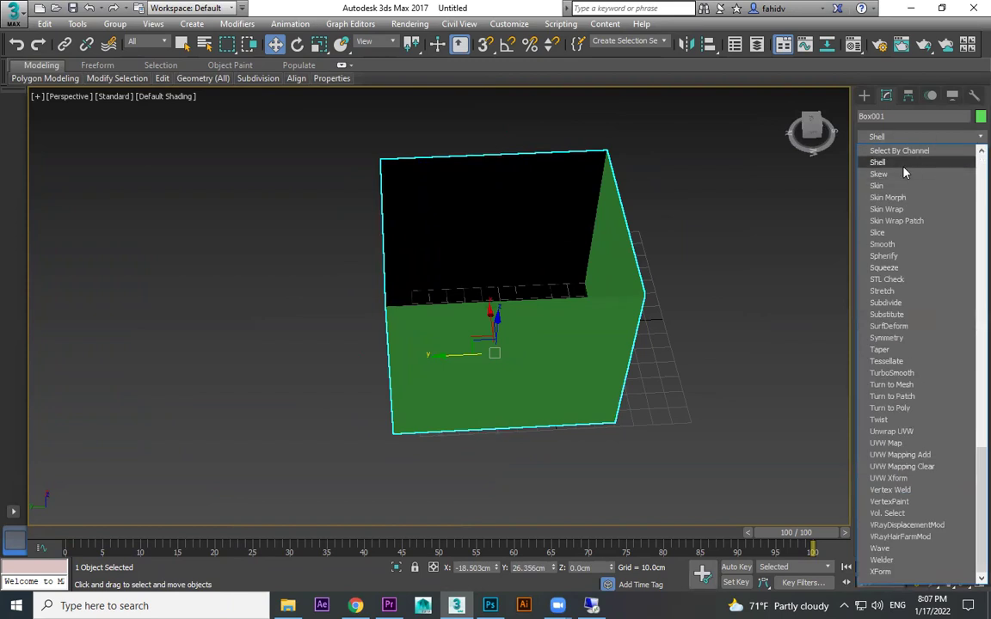
click(903, 168)
drag(963, 301, 964, 304)
alt+middle_drag(707, 365, 622, 372)
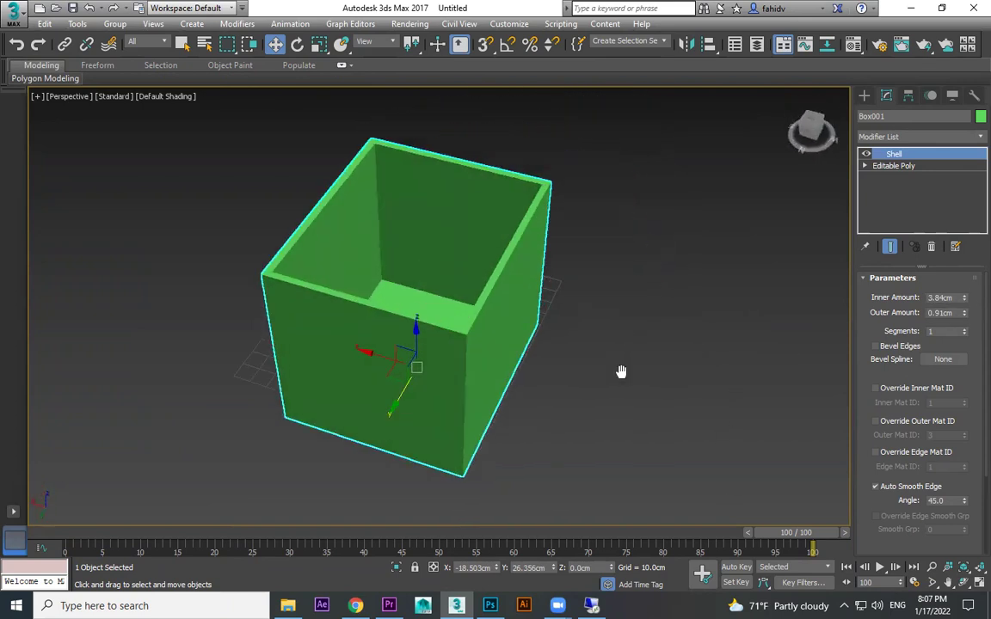
- On the lathed cup's base line, move the second vertex from the top outward to bulge the profile
scroll(652, 299, up, 4)
scroll(694, 340, down, 10)
alt+middle_drag(693, 340, 429, 317)
scroll(531, 312, up, 6)
click(500, 336)
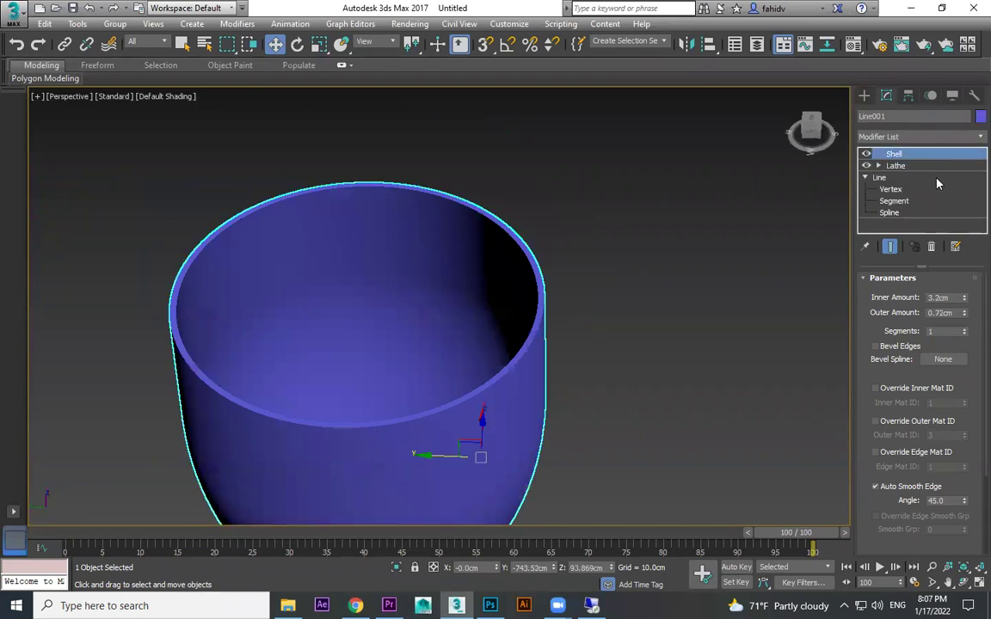
click(881, 178)
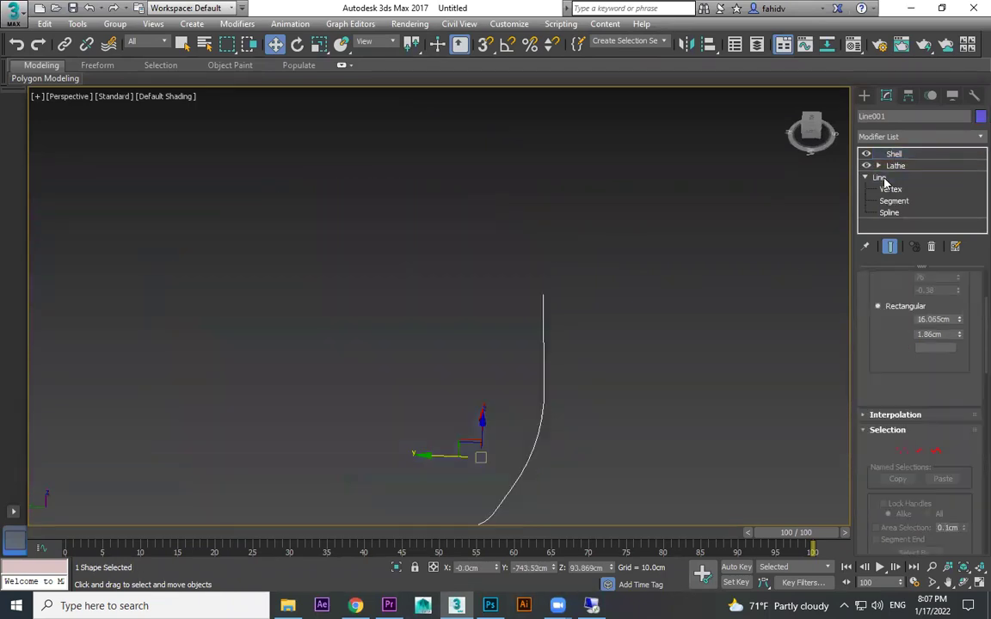
scroll(583, 357, down, 2)
click(895, 190)
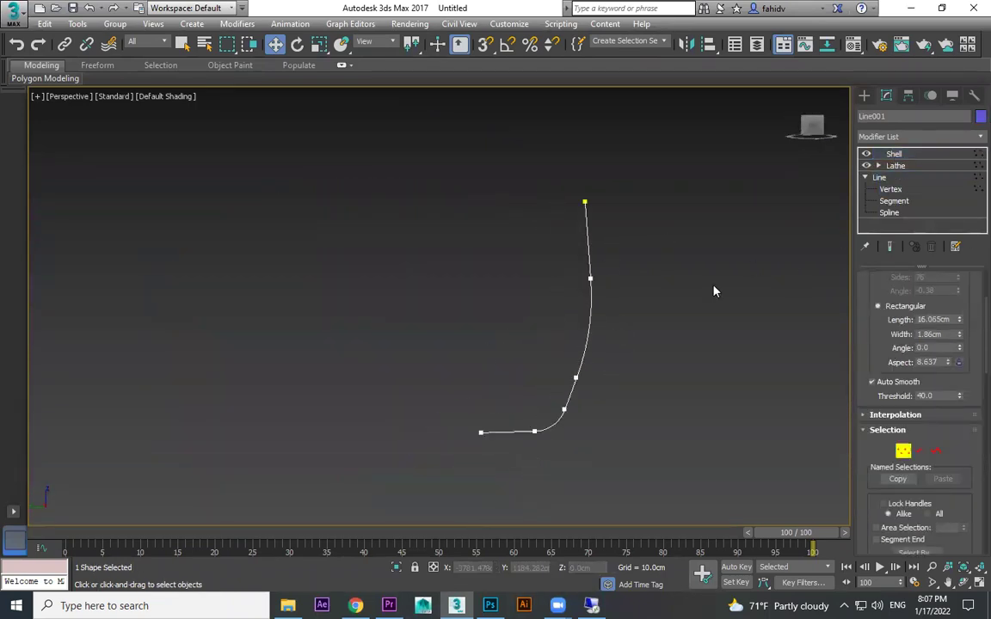
click(590, 278)
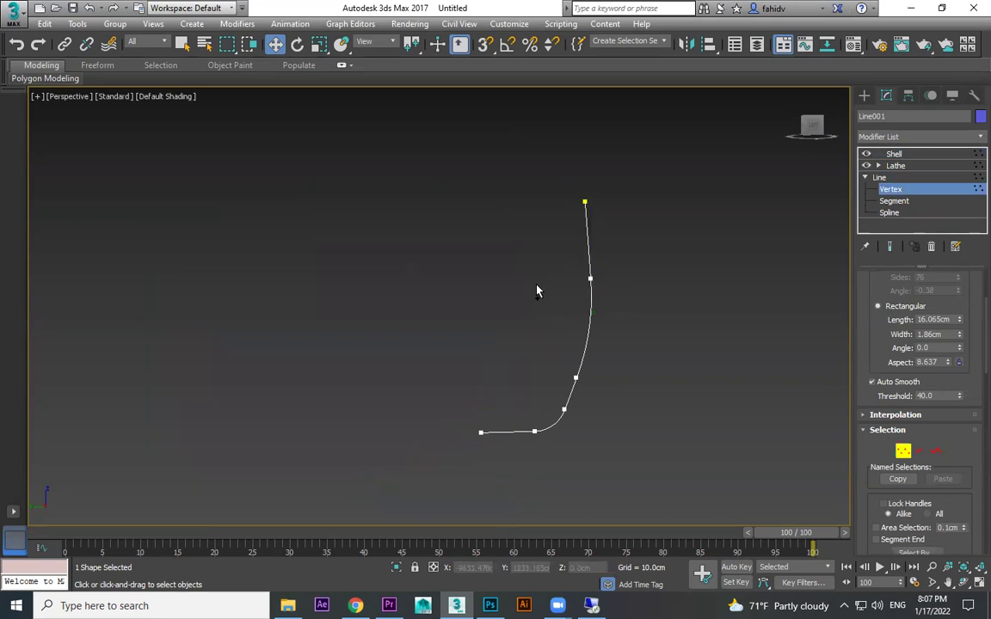
drag(535, 278, 562, 280)
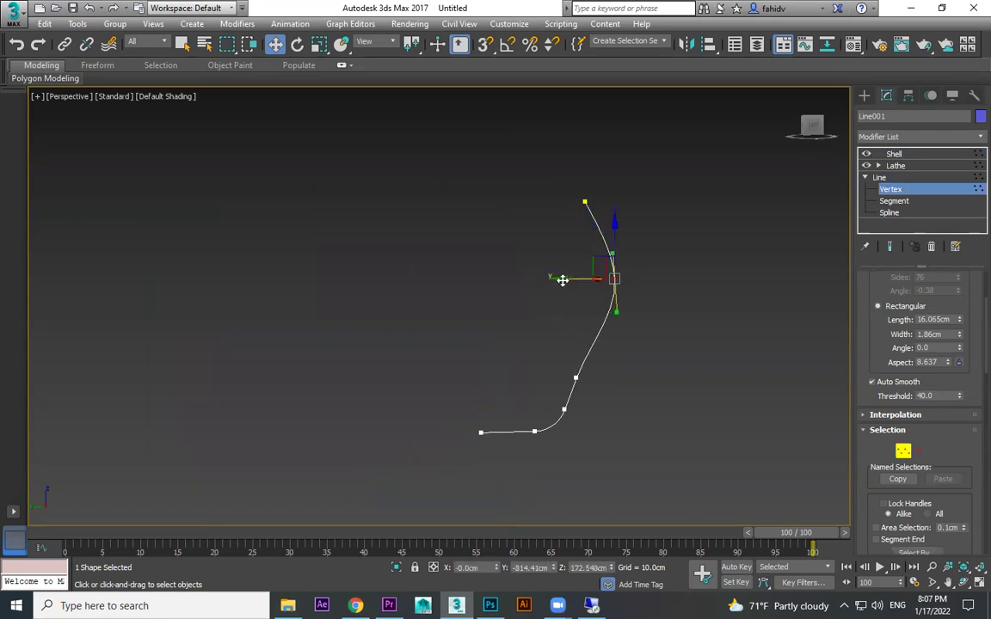
- Inspect the bulged cup at the Lathe level and with the Shell modifier applied
click(892, 155)
click(894, 166)
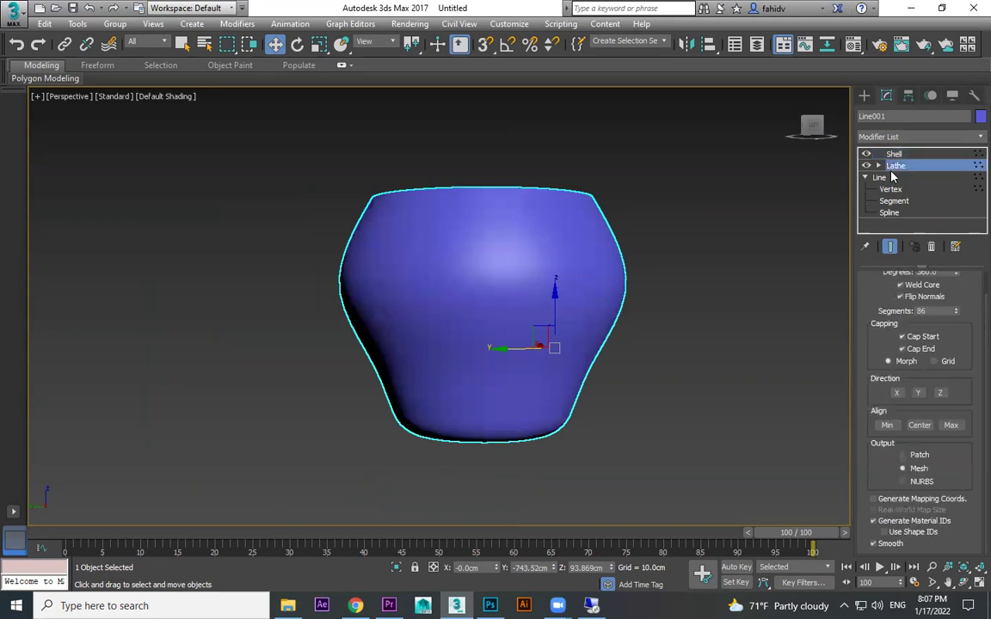
alt+middle_drag(727, 258, 730, 325)
click(892, 154)
alt+middle_drag(763, 271, 774, 225)
- Move the same profile vertex inward to form a narrow neck and show the result at the Shell level
click(879, 177)
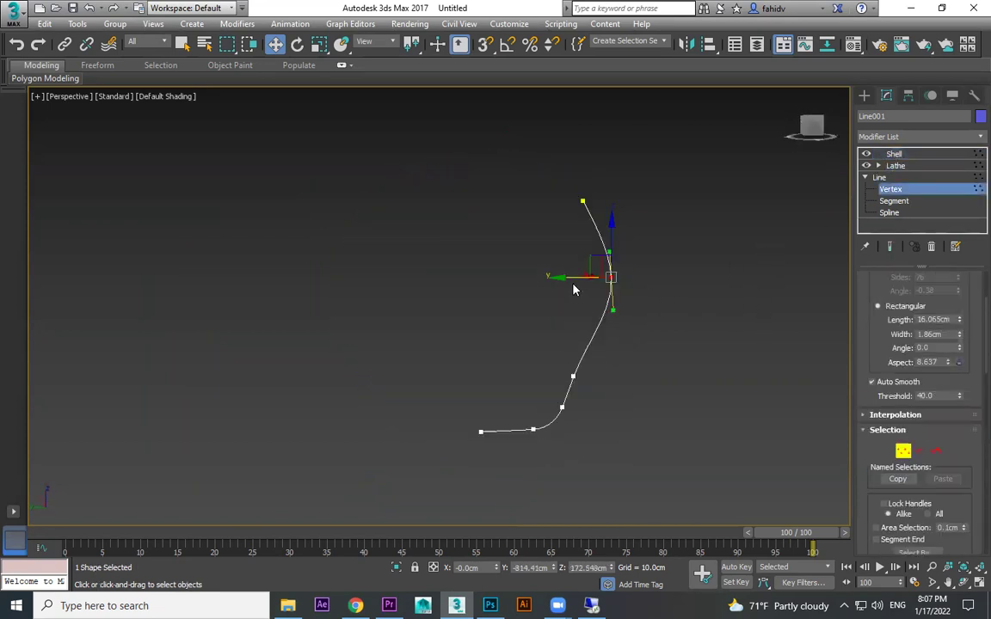
drag(563, 276, 487, 282)
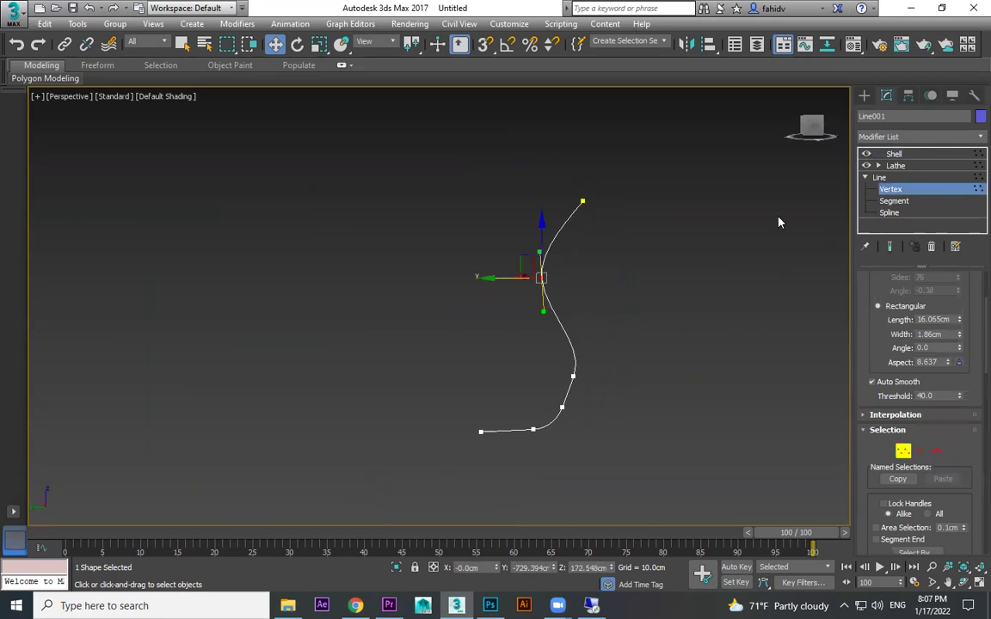
click(896, 154)
alt+middle_drag(612, 238, 593, 275)
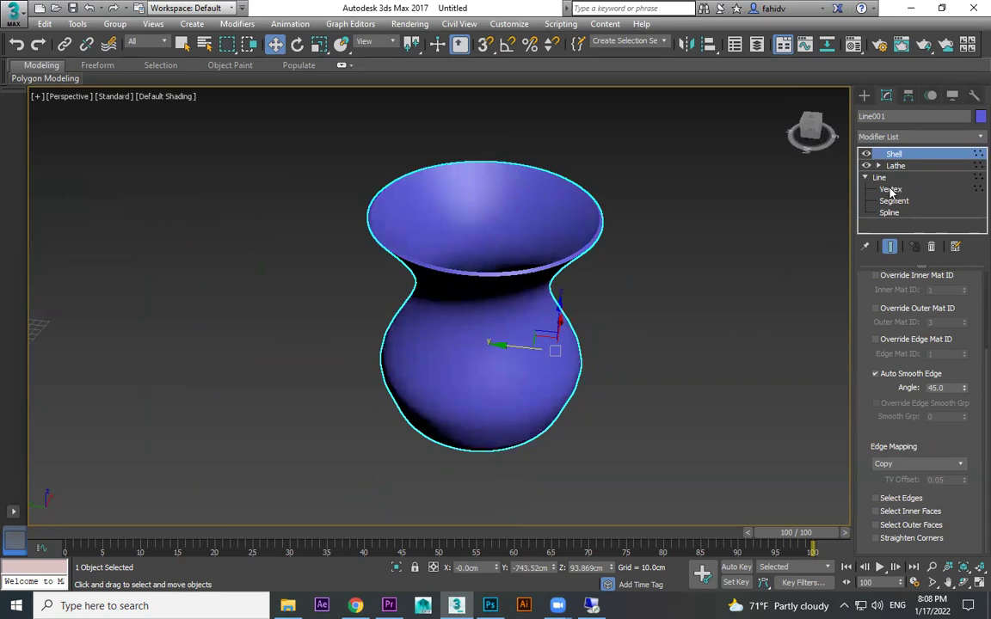
- Tilt the neck vertex's Bezier handle so the rim flares straighter, and show the vase with Shell applied
click(891, 189)
click(601, 223)
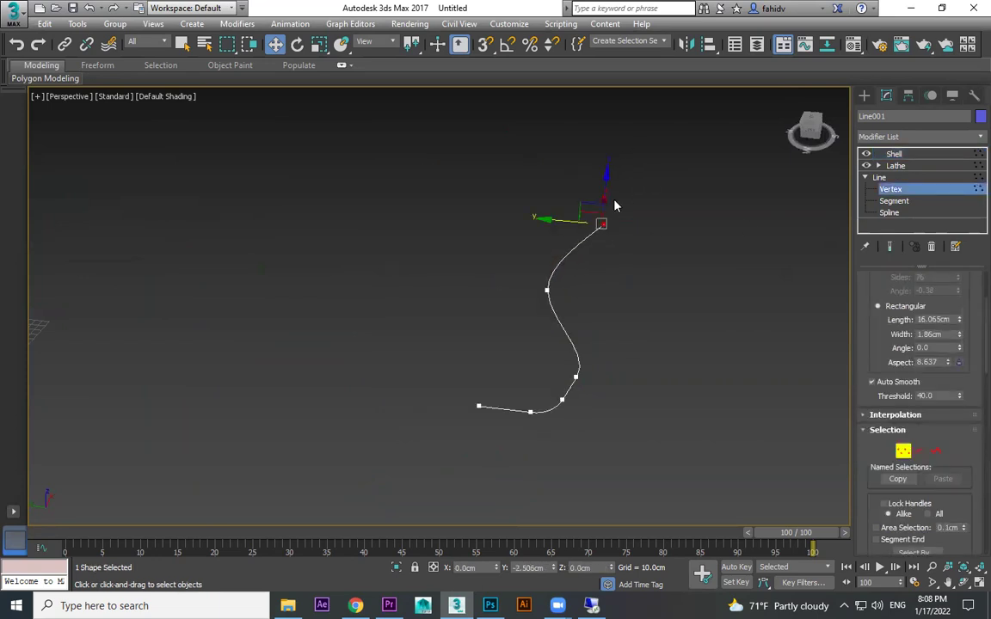
click(546, 291)
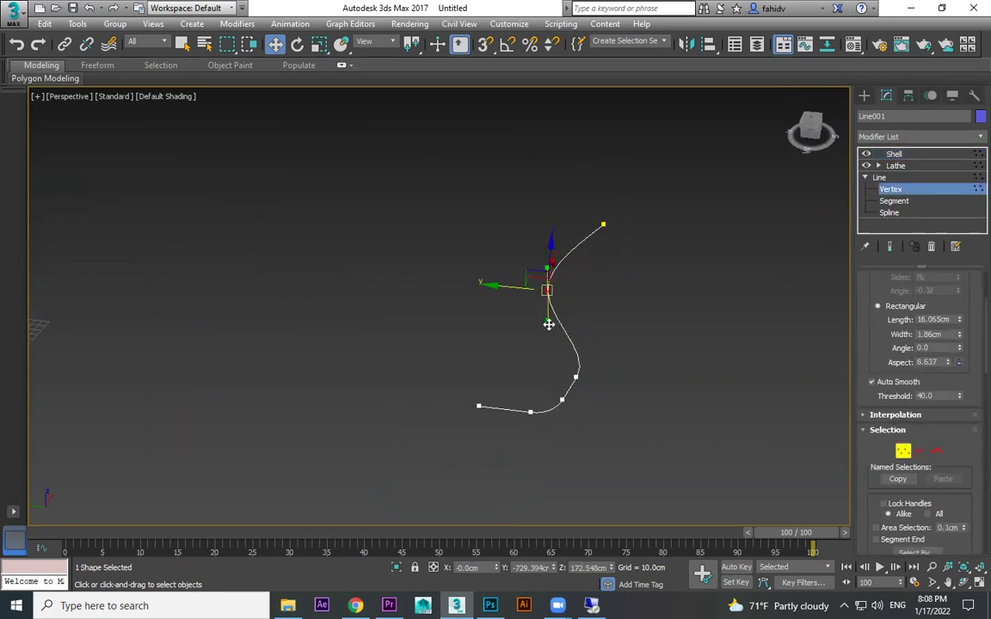
drag(542, 330, 527, 349)
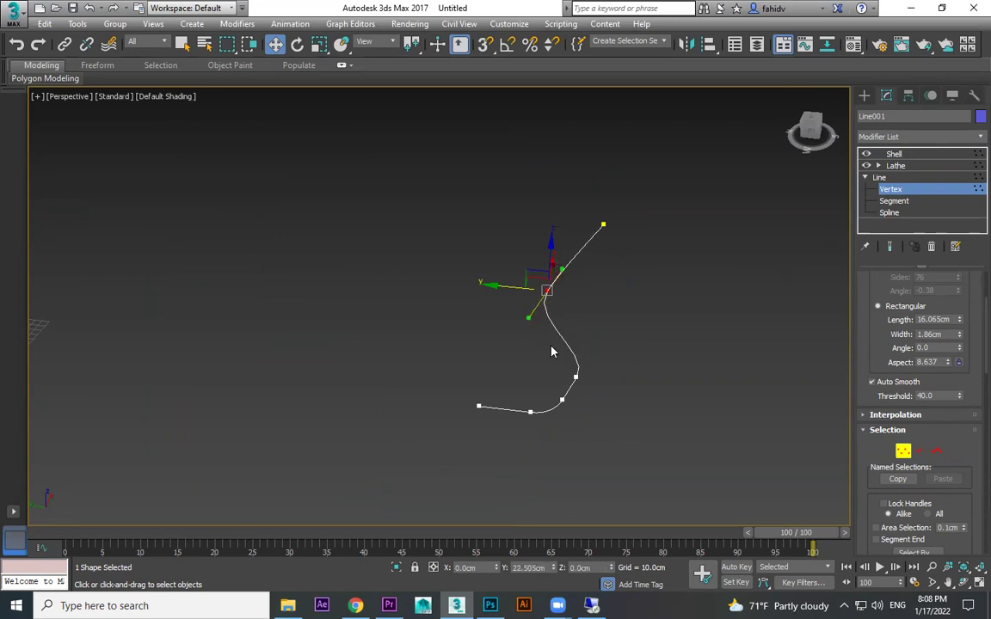
click(889, 247)
click(893, 153)
scroll(632, 329, down, 6)
alt+middle_drag(632, 329, 515, 336)
scroll(515, 336, up, 2)
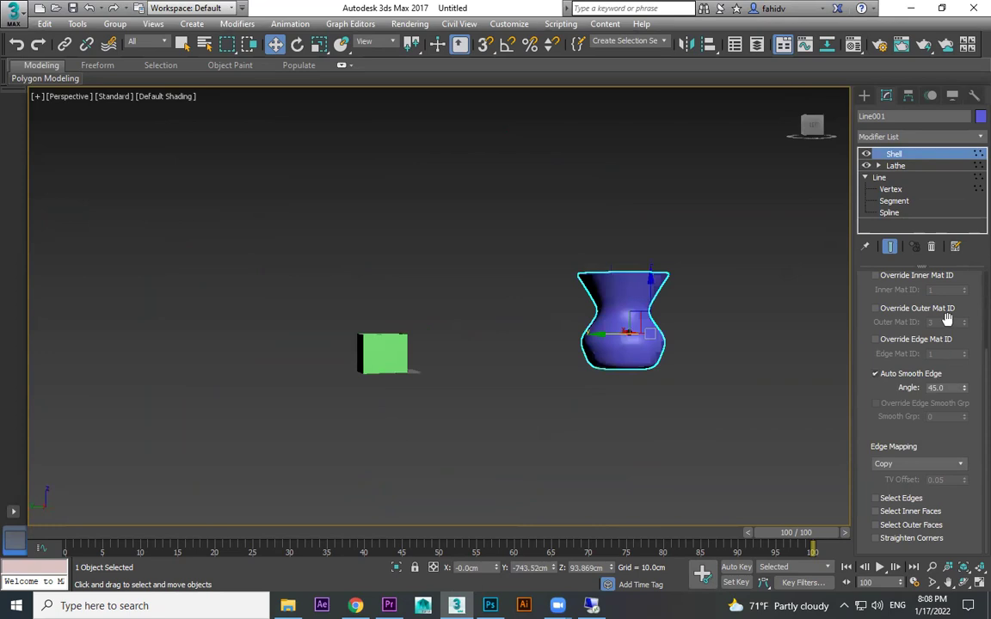
- Delete both the vase and the box to clear the scene
alt+middle_drag(613, 401, 688, 344)
click(864, 96)
drag(751, 181, 152, 464)
key(Delete)
scroll(284, 351, up, 4)
middle_drag(205, 367, 469, 354)
scroll(533, 343, up, 5)
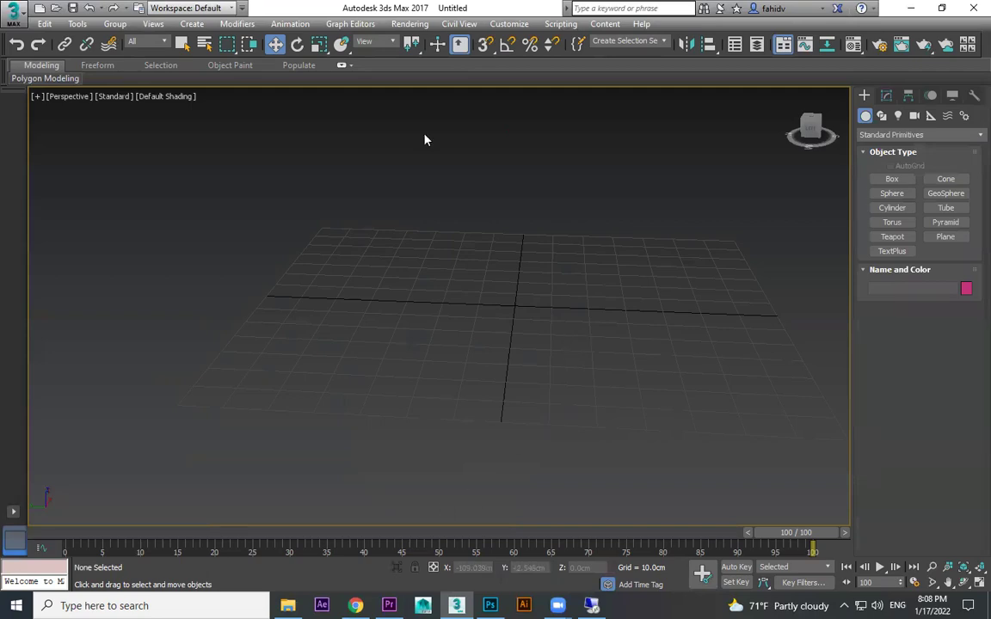
- Switch to Chrome and search Google Images for "revolve example"
key(alt+Tab)
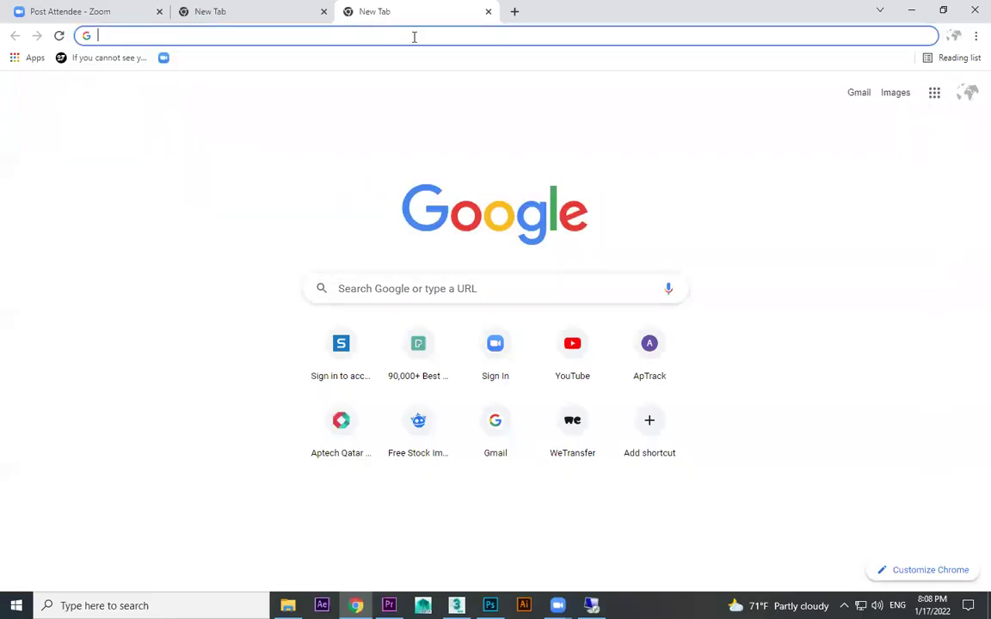
text(revolve)
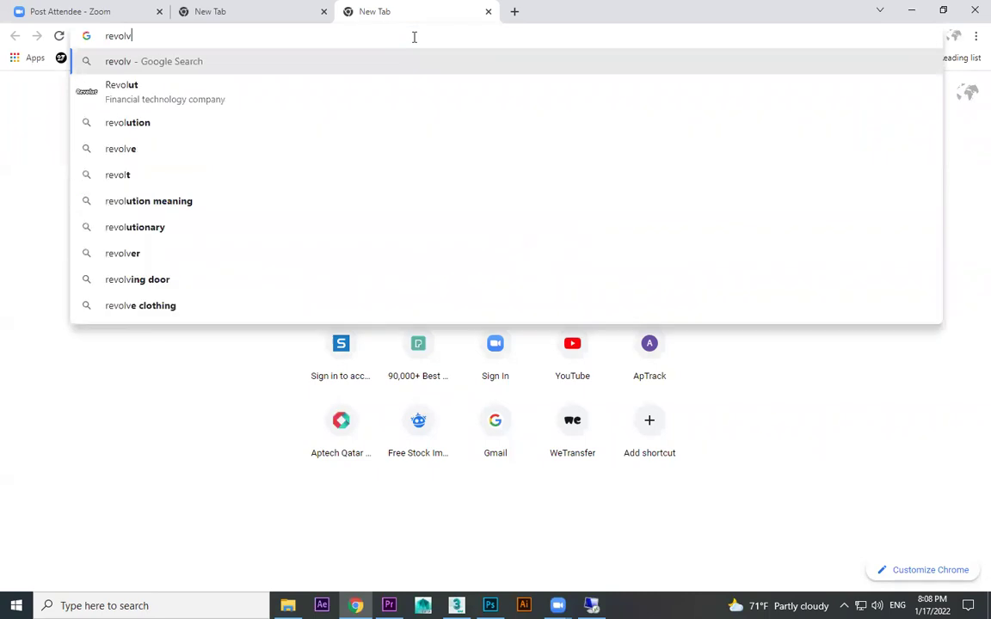
key(Return)
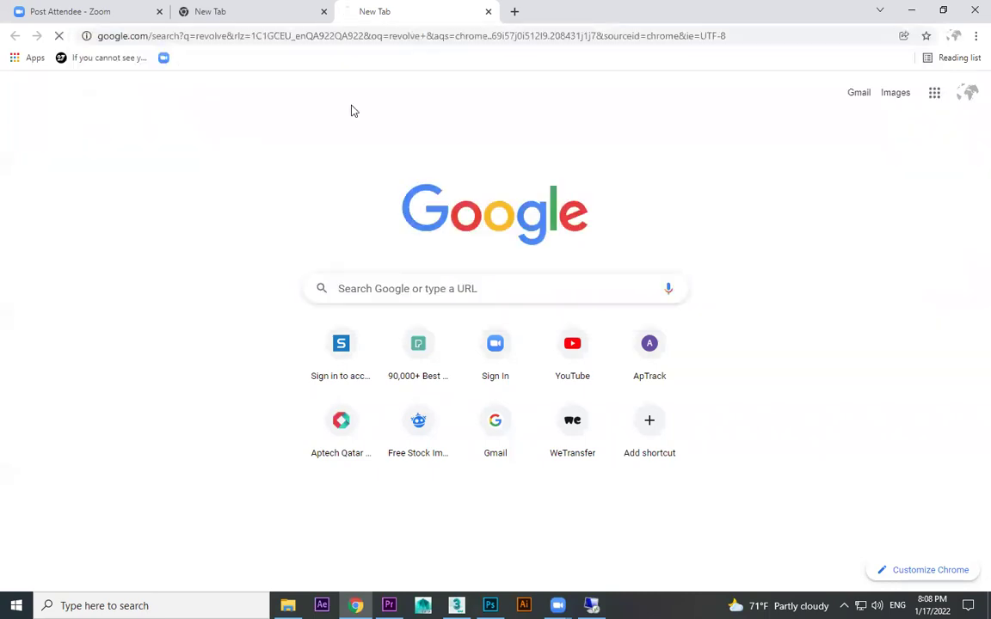
click(310, 83)
text(exapm)
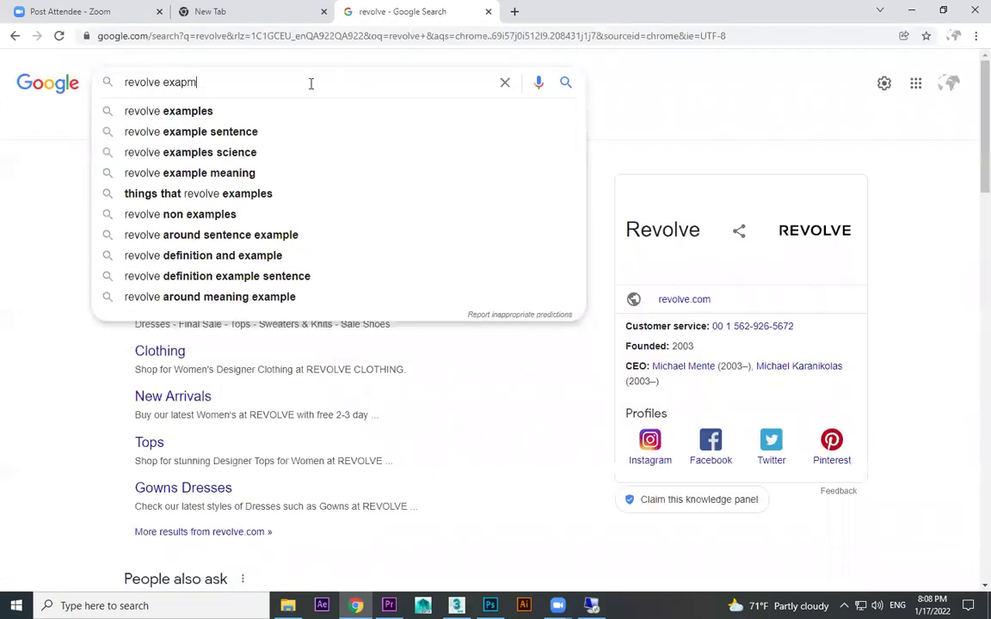
text(le)
key(Return)
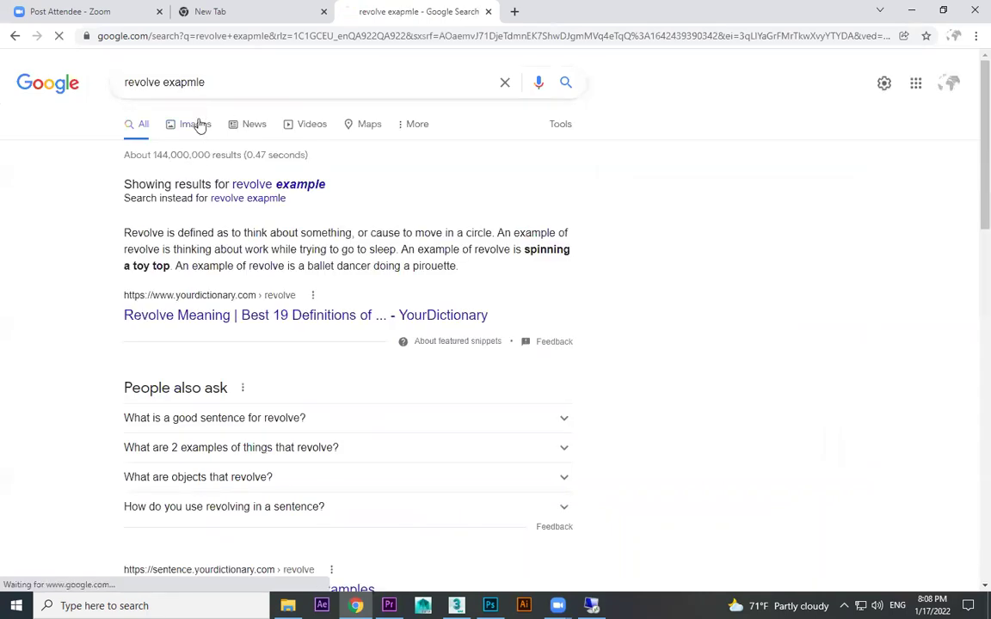
click(195, 124)
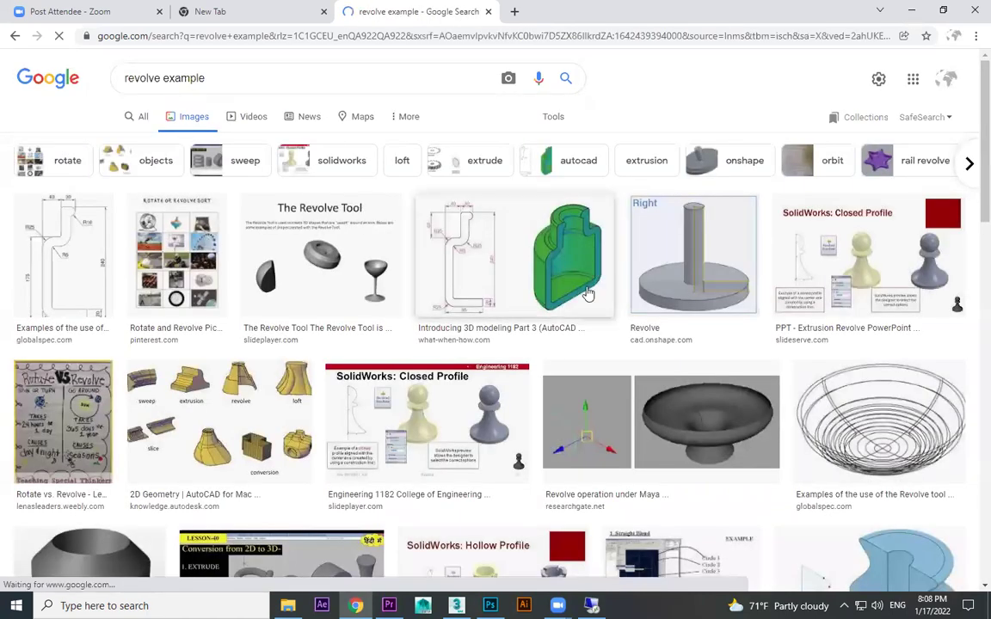
- Refine the image search to "revolve example 3d"
scroll(686, 387, down, 3)
scroll(264, 137, up, 2)
click(264, 68)
text(i9n 3d)
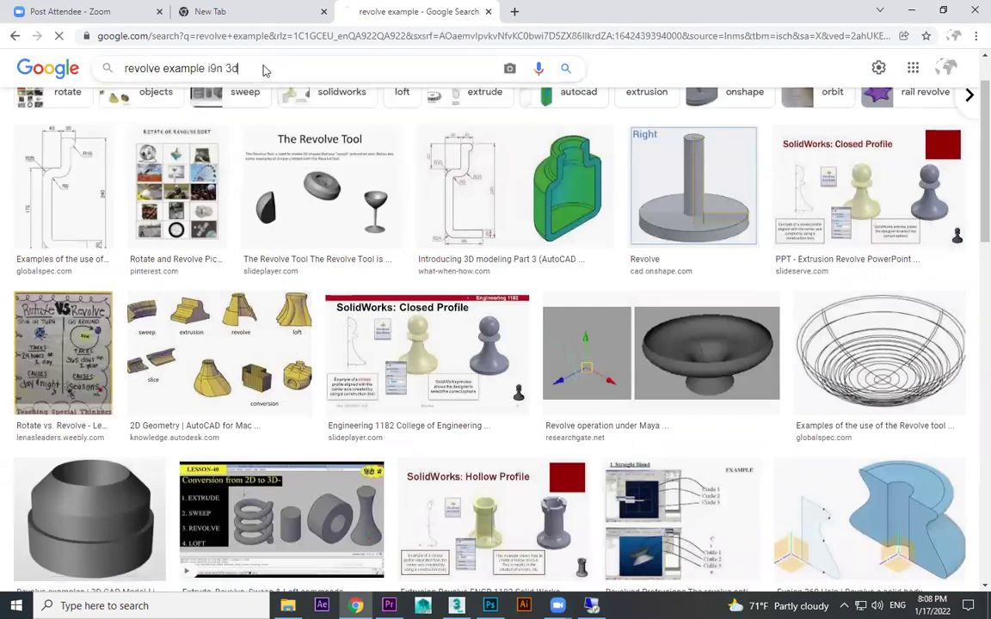
key(Return)
scroll(520, 268, down, 1)
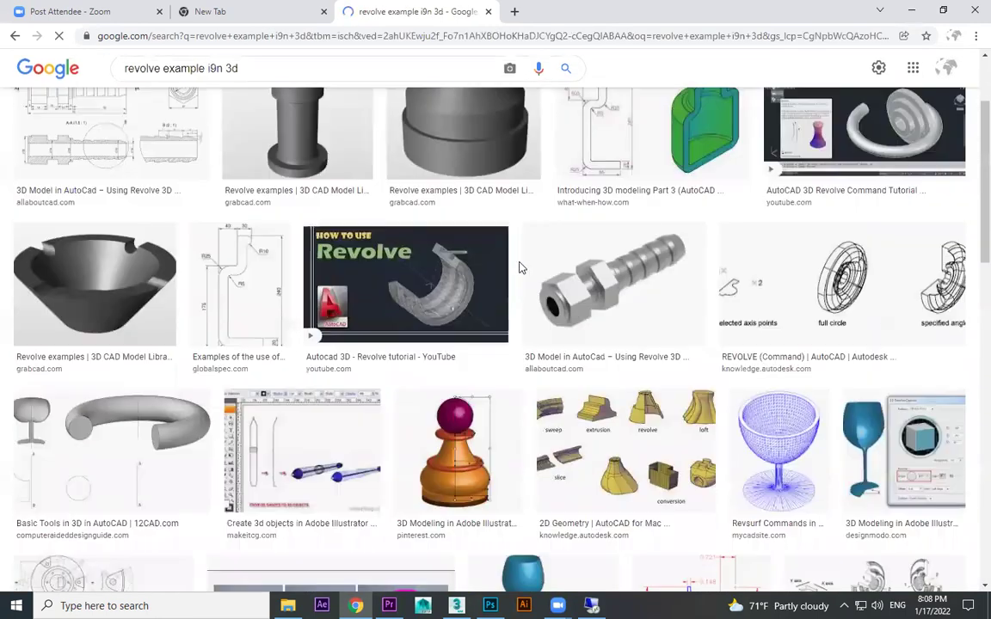
click(199, 80)
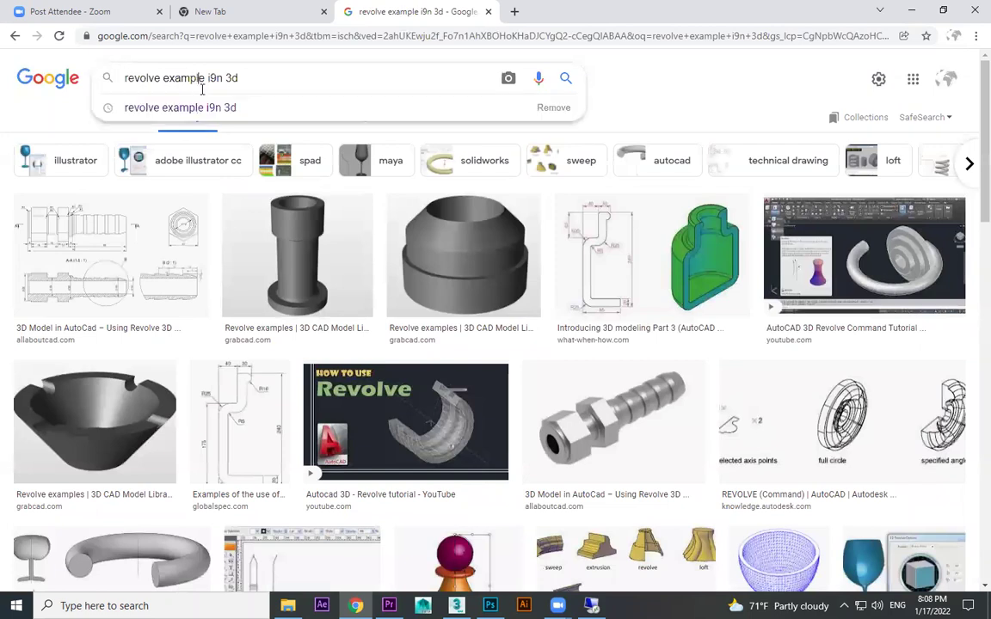
click(199, 104)
drag(231, 78, 209, 78)
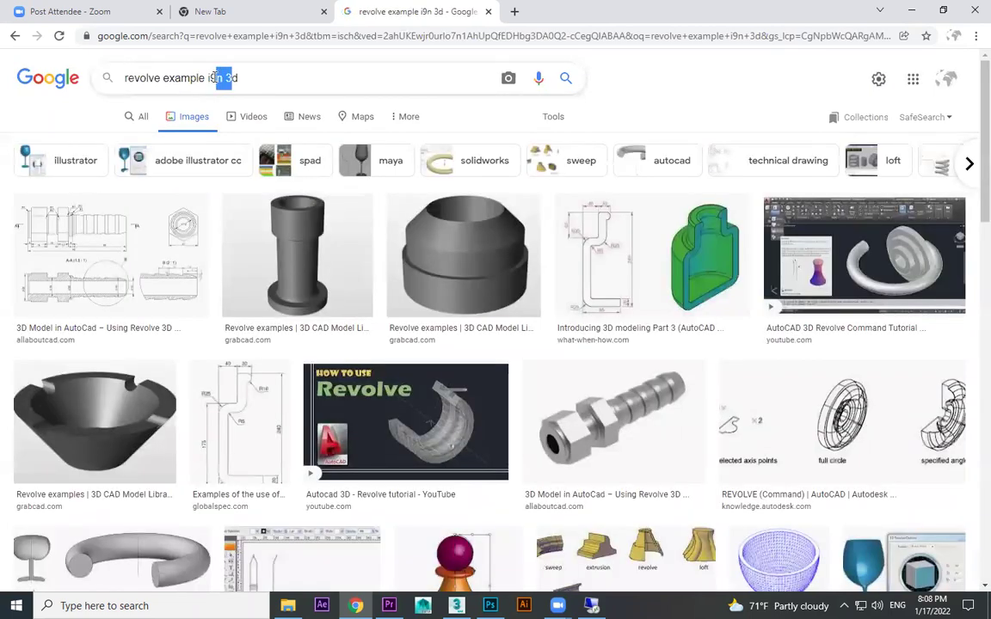
key(BackSpace)
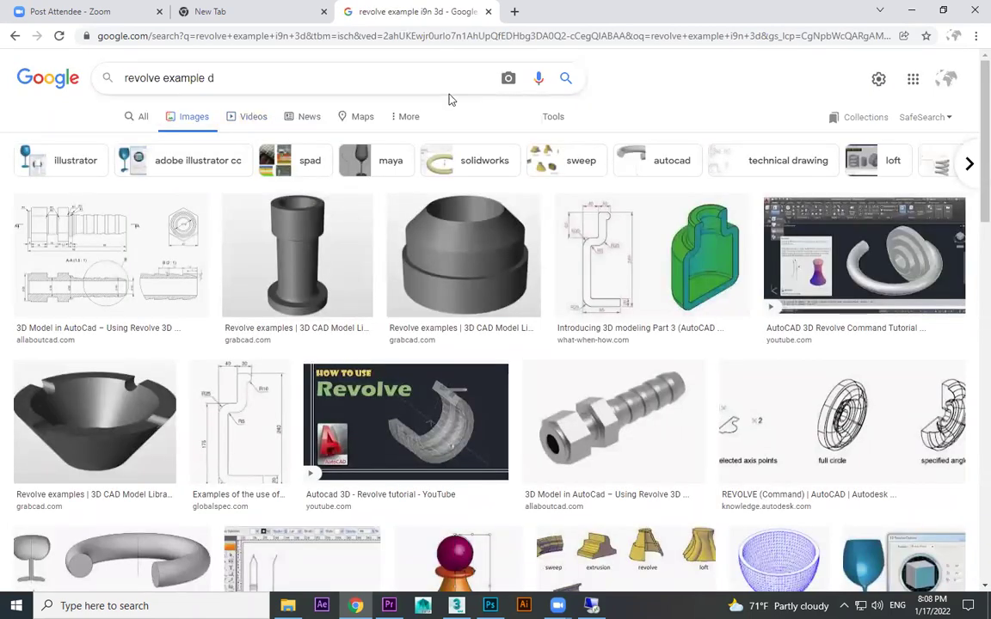
text(3)
key(Return)
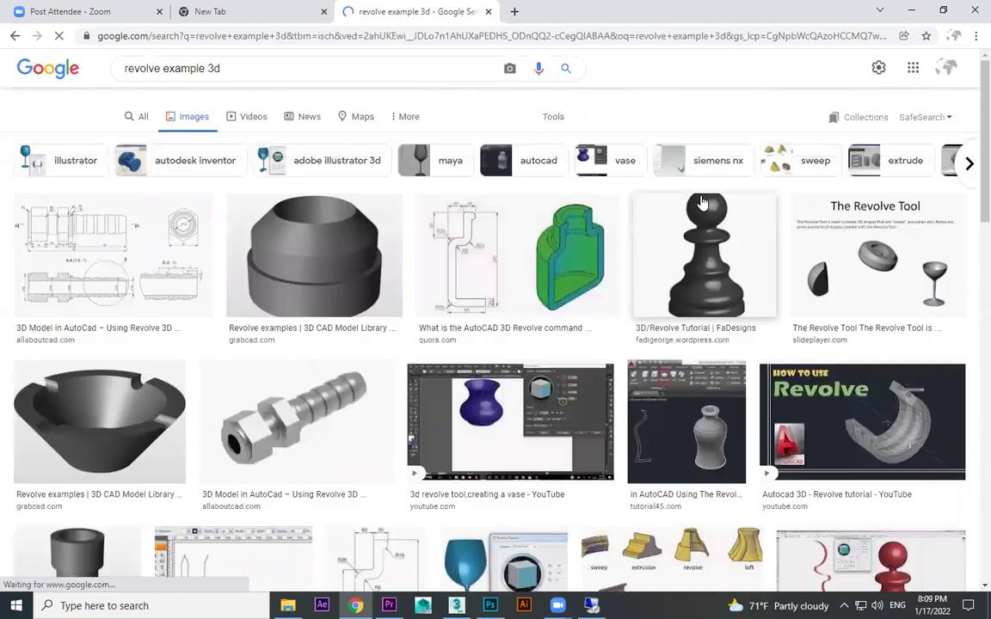
- Open the 3D/Revolve Tutorial pawn, pick the PNG Egg black pawn from its related images, and save that picture to the Desktop as PNG
click(701, 215)
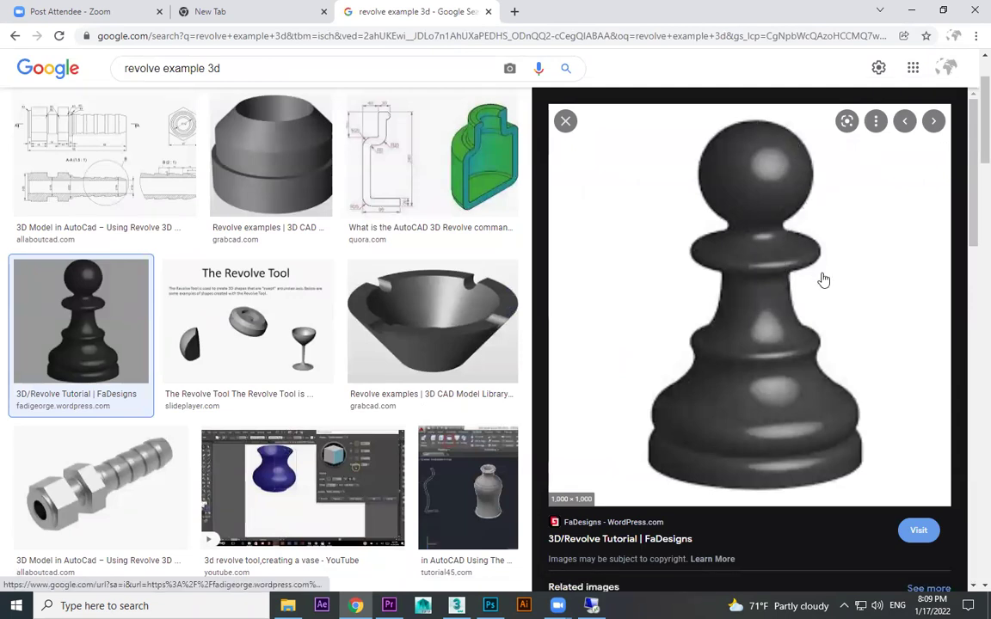
scroll(773, 332, down, 5)
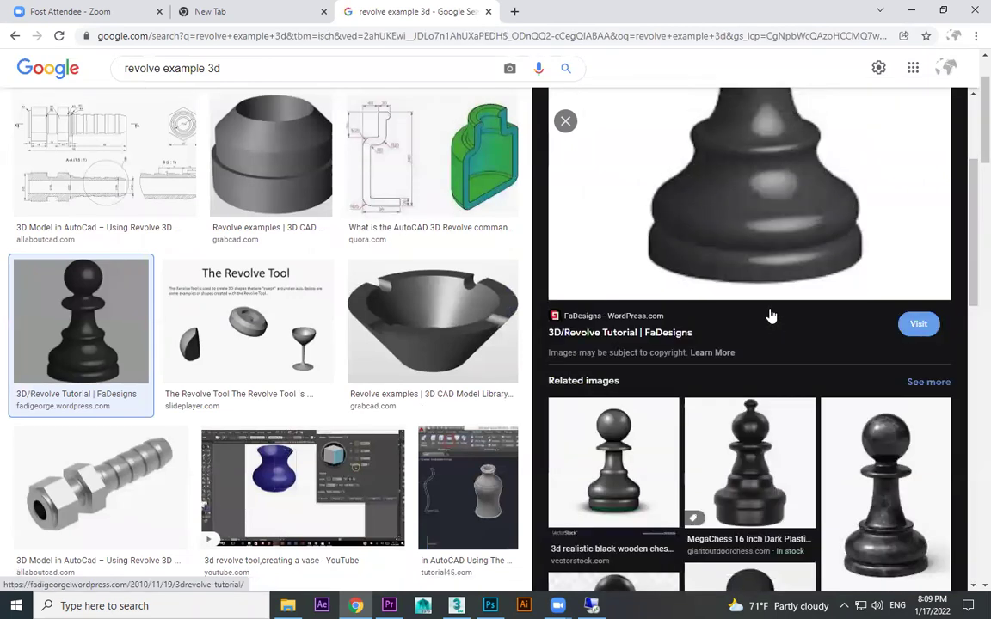
scroll(760, 321, down, 1)
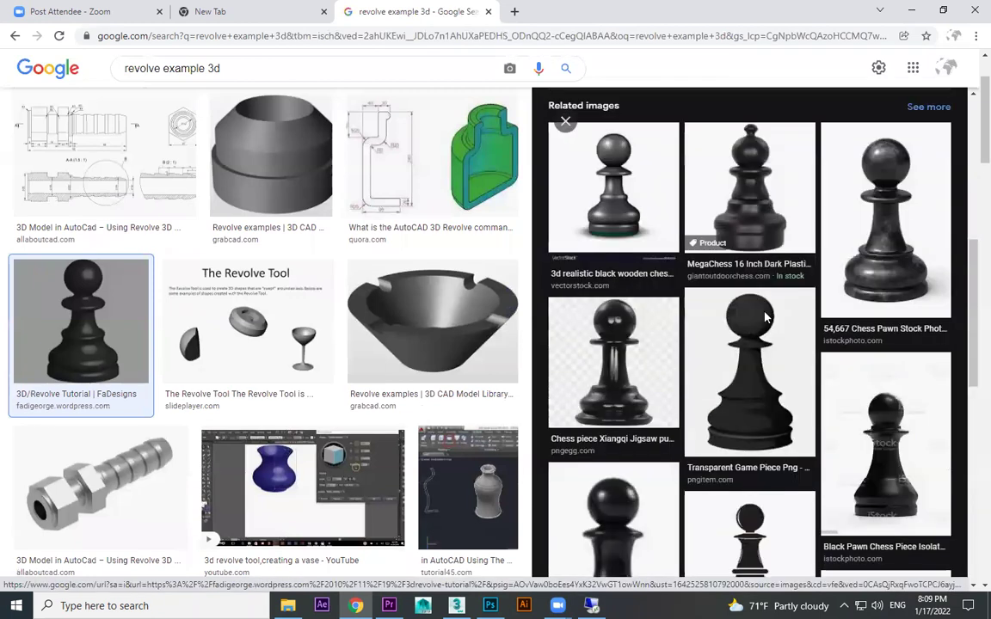
click(638, 365)
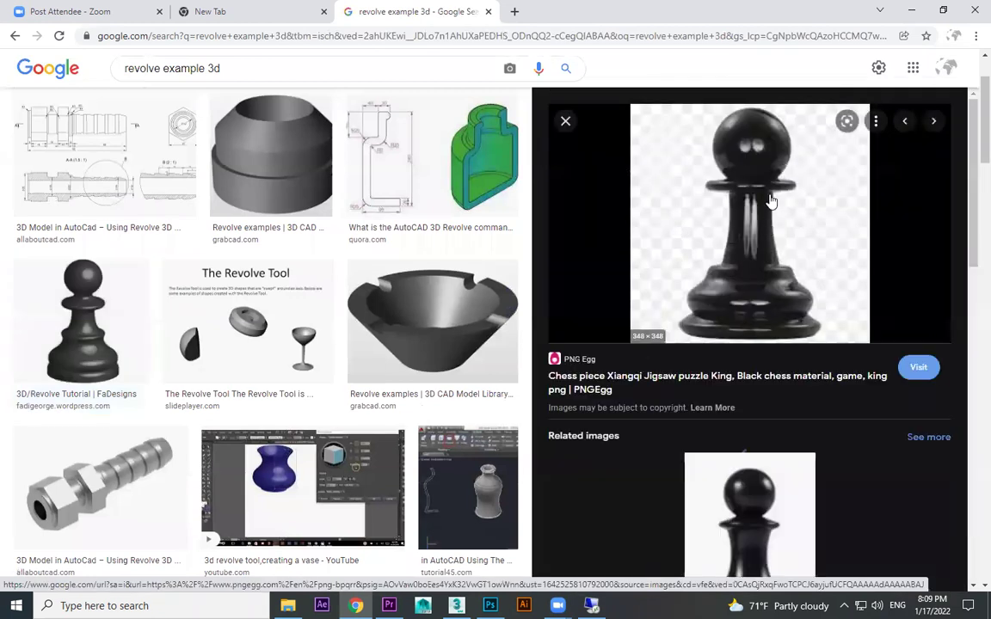
right_click(761, 182)
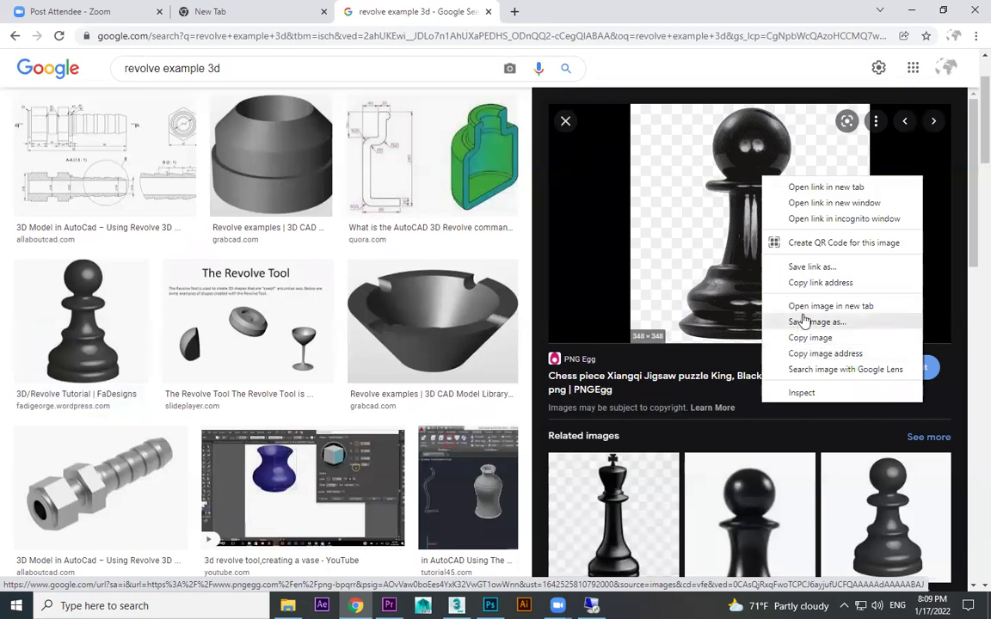
click(798, 322)
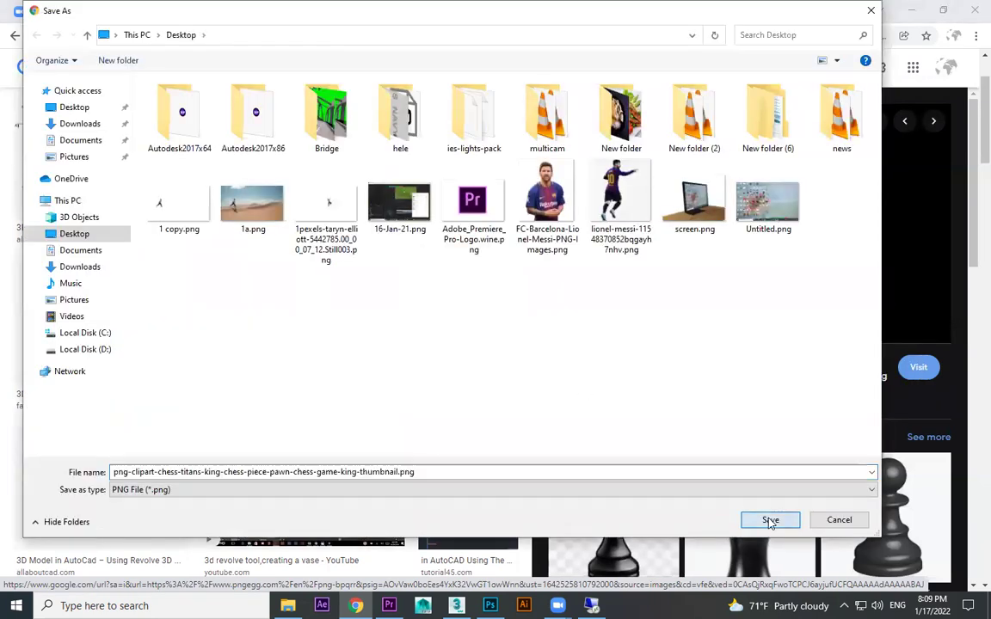
click(768, 520)
- Look through the related chess piece images for further reference shapes
scroll(826, 438, down, 3)
scroll(815, 424, down, 2)
scroll(815, 405, down, 2)
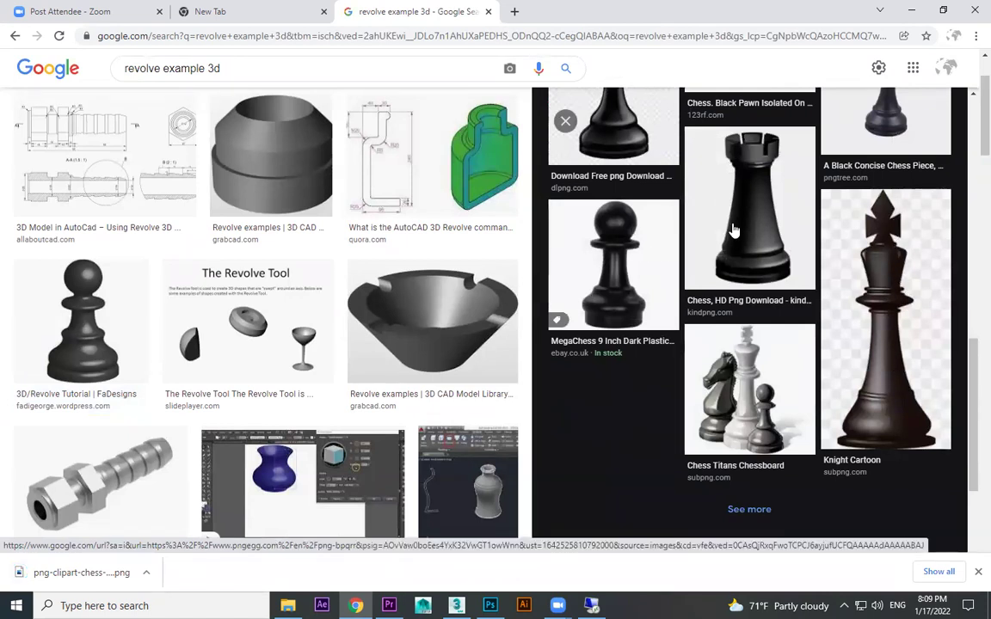
scroll(757, 310, up, 4)
scroll(859, 295, up, 1)
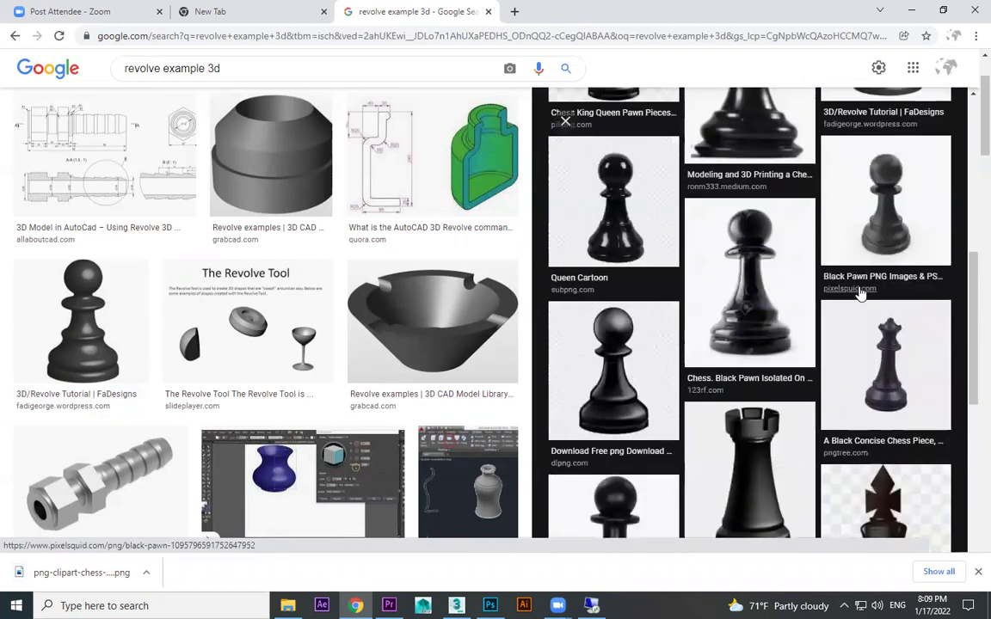
scroll(798, 290, up, 3)
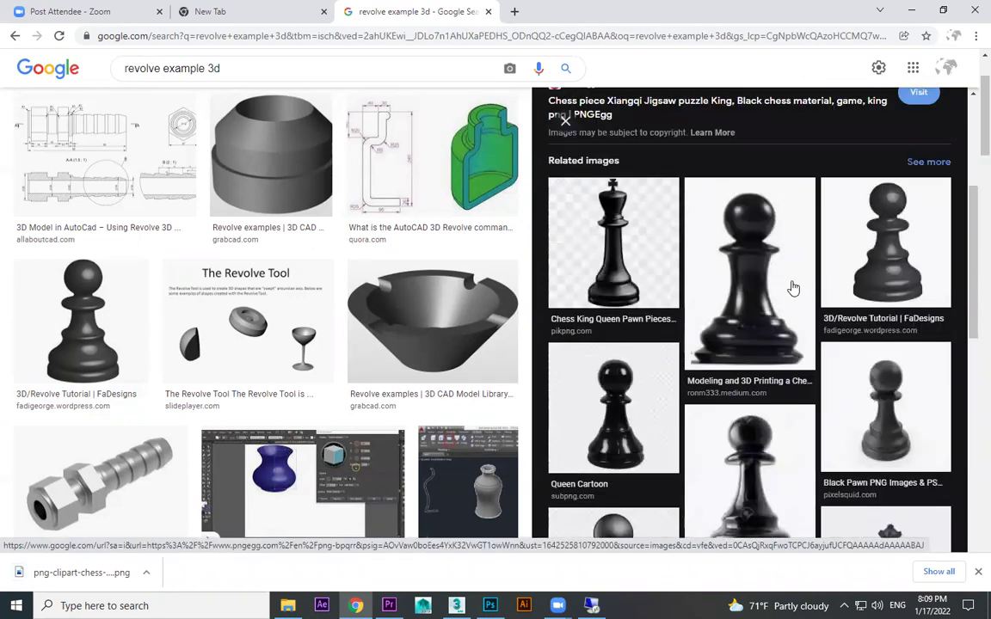
- Switch to 3ds Max and draw a plane about 247 cm long and 245 cm wide in the Left view
key(alt+Tab)
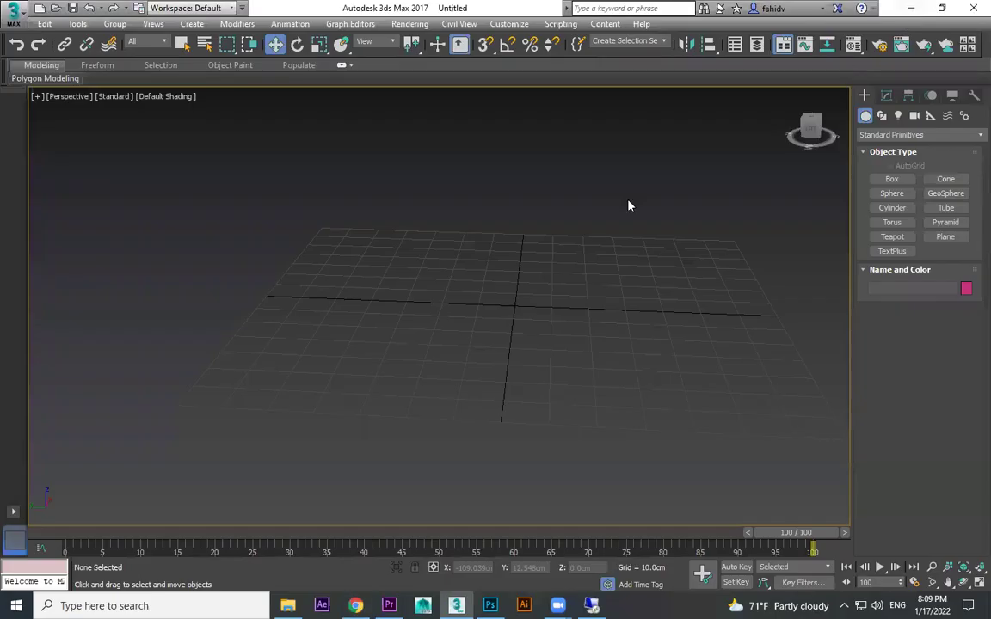
alt+middle_drag(689, 282, 575, 299)
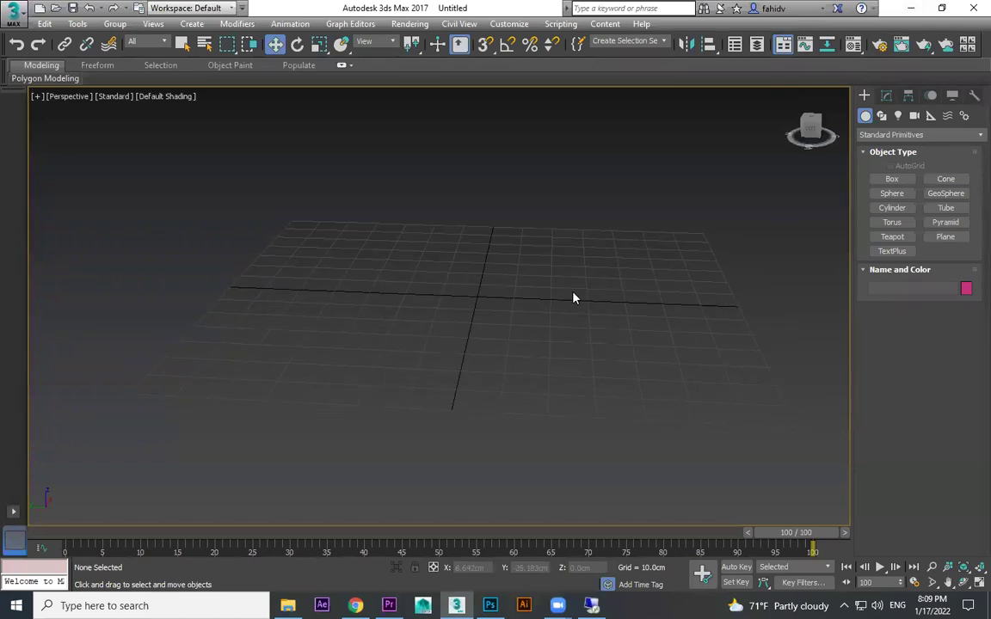
key(alt+w)
key(alt+w)
key(alt+w)
key(alt+w)
key(alt+w)
middle_drag(317, 403, 329, 403)
key(alt+w)
key(alt+w)
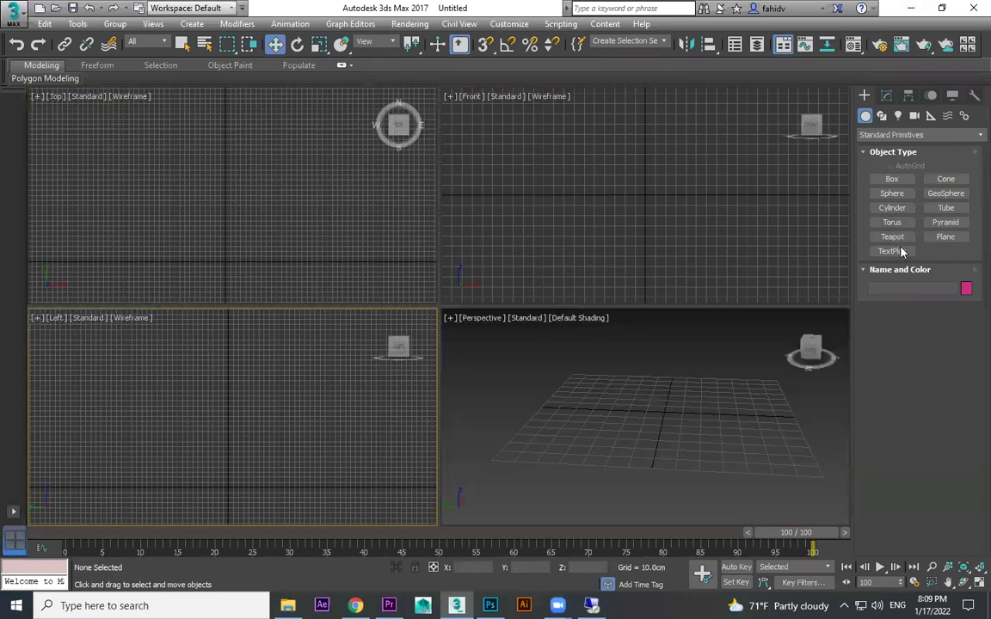
click(944, 237)
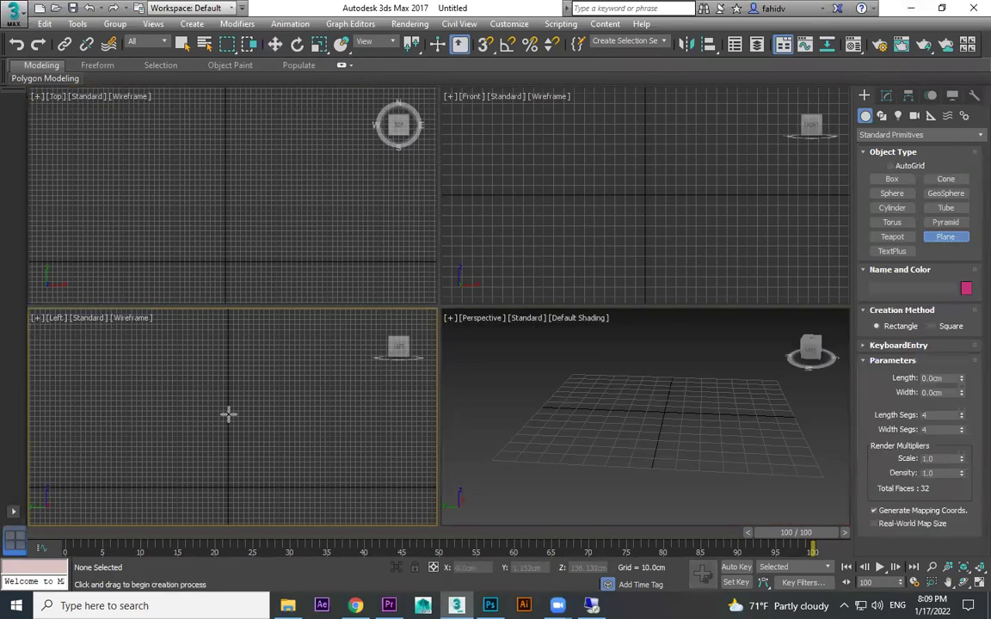
key(alt+w)
drag(276, 228, 528, 482)
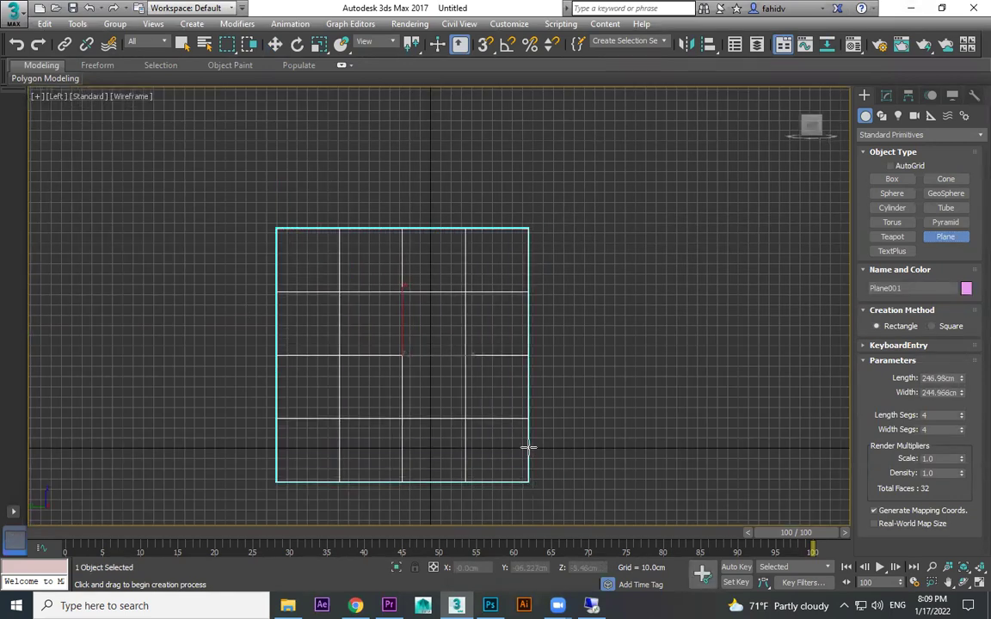
- Move the plane so it is centred on the vertical axis of the Left view, and display the view shaded
key(w)
drag(404, 366, 434, 325)
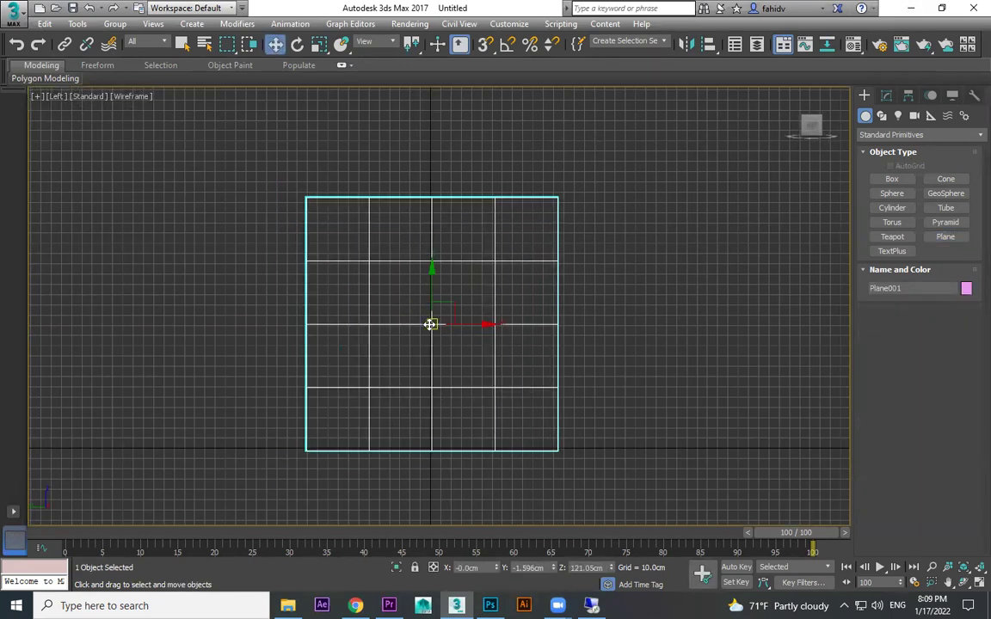
key(F3)
click(886, 94)
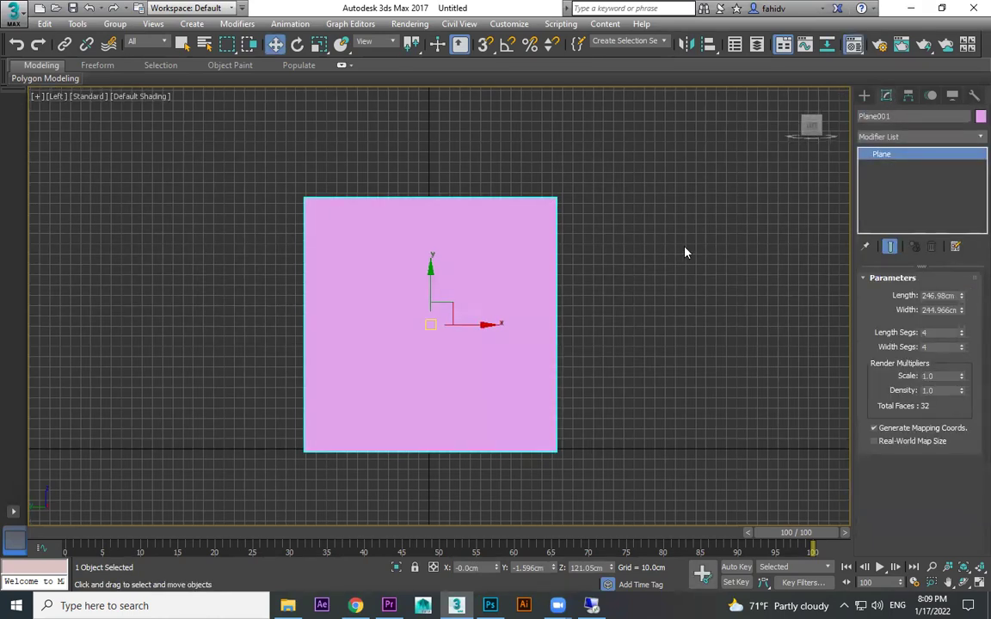
- Assign the 01 - Default material to the plane and load the saved pawn PNG from the Desktop as its diffuse bitmap
key(m)
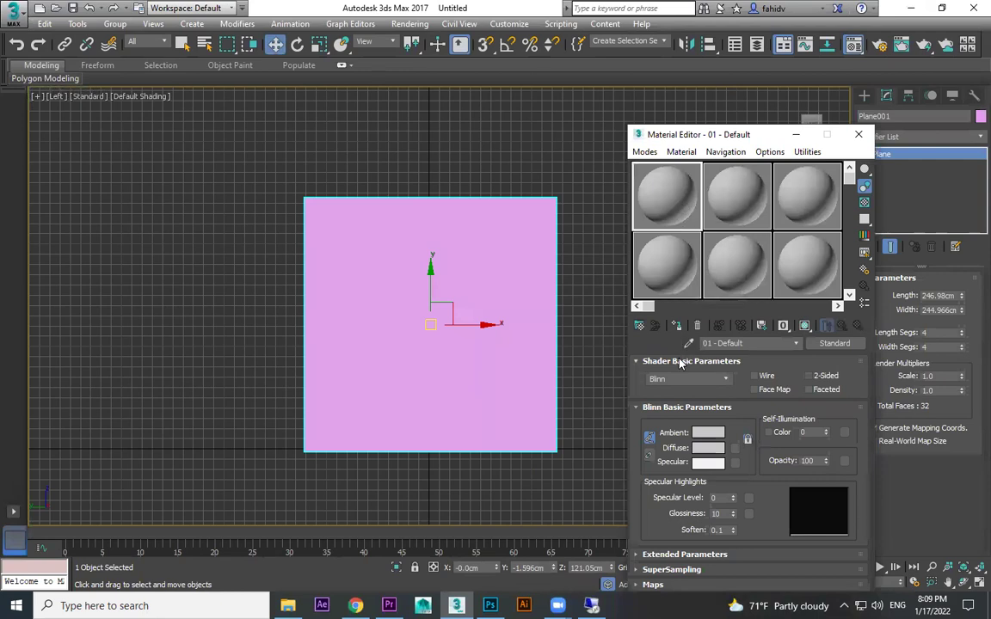
click(678, 326)
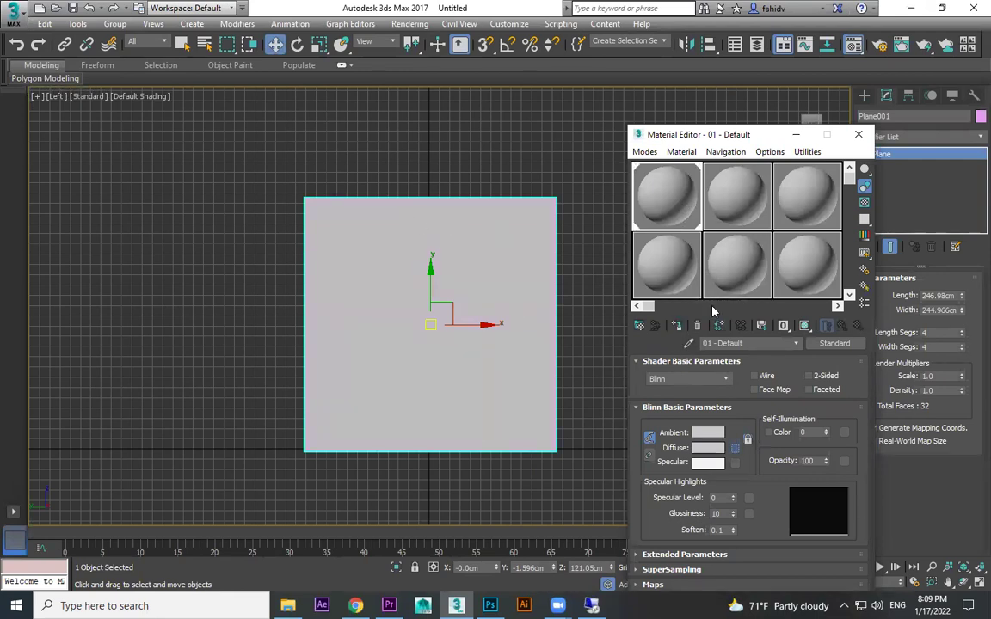
double_click(344, 179)
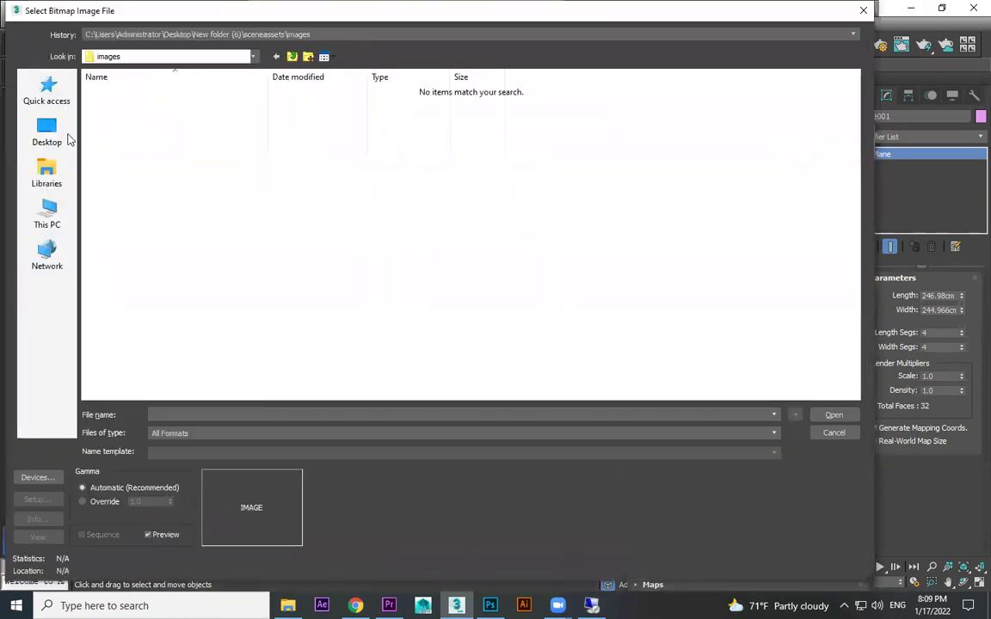
click(69, 140)
drag(854, 212, 854, 86)
double_click(166, 93)
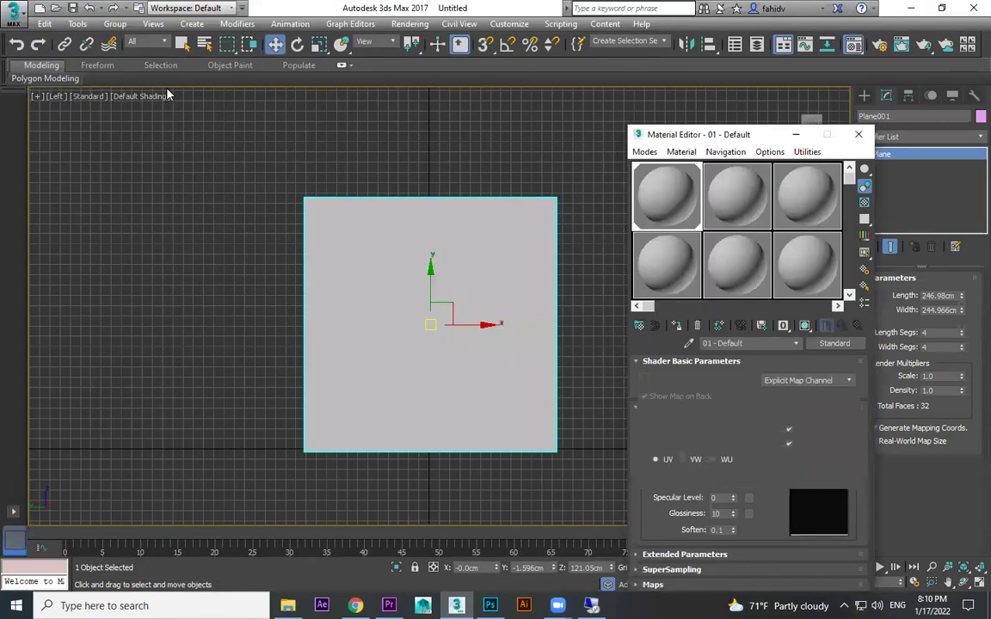
- Show the pawn texture on the plane in the viewport, close the Material Editor and deselect the plane
click(804, 326)
middle_drag(498, 345, 491, 341)
click(858, 134)
middle_drag(634, 244, 670, 231)
click(694, 251)
- Start a Line spline at the top of the pawn's head and trace the head's right side down to the neck
click(865, 97)
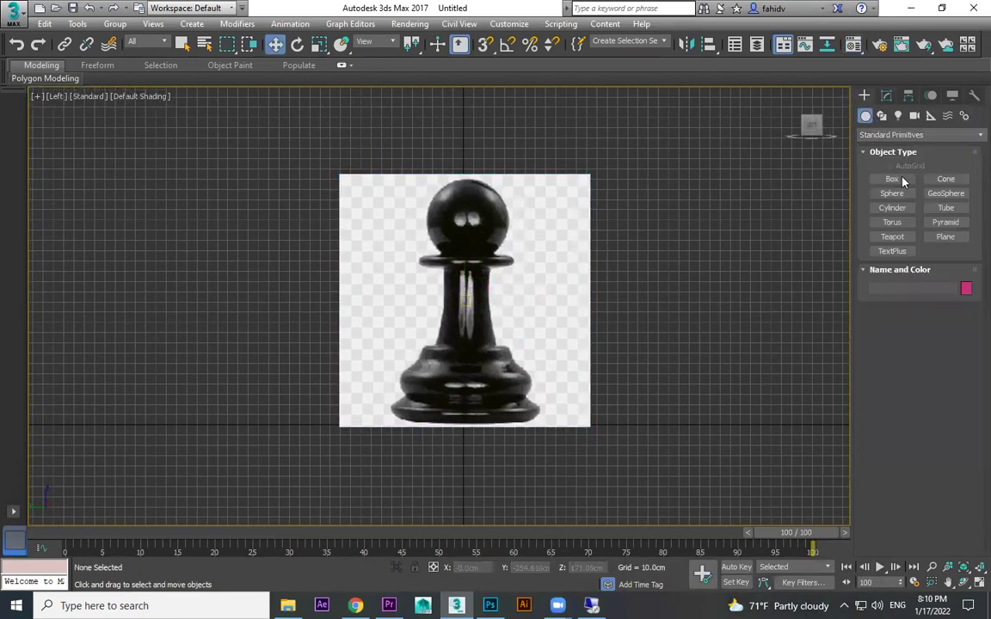
click(881, 115)
click(892, 190)
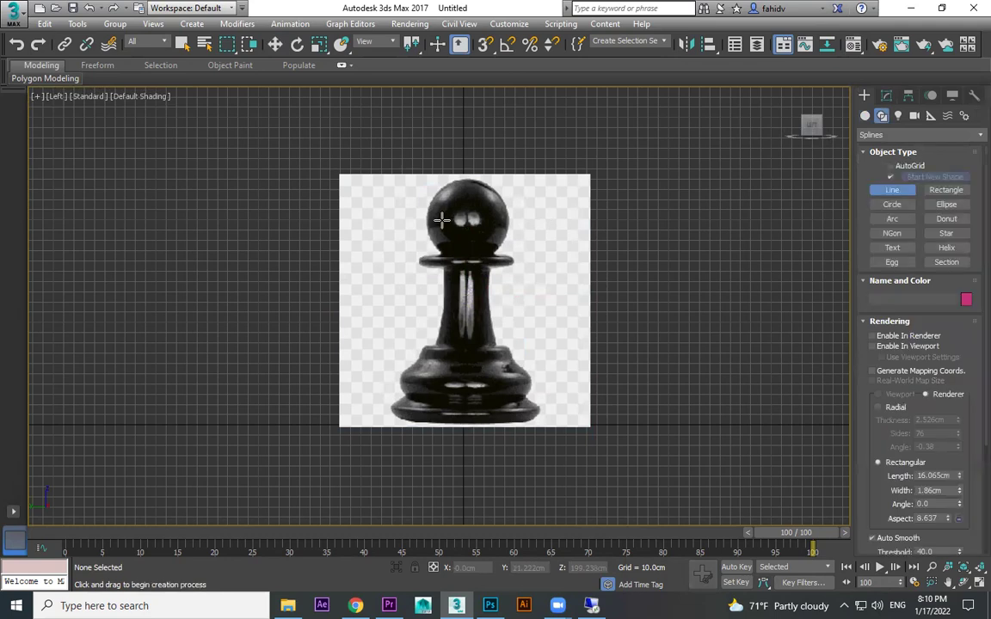
scroll(447, 211, up, 2)
click(478, 162)
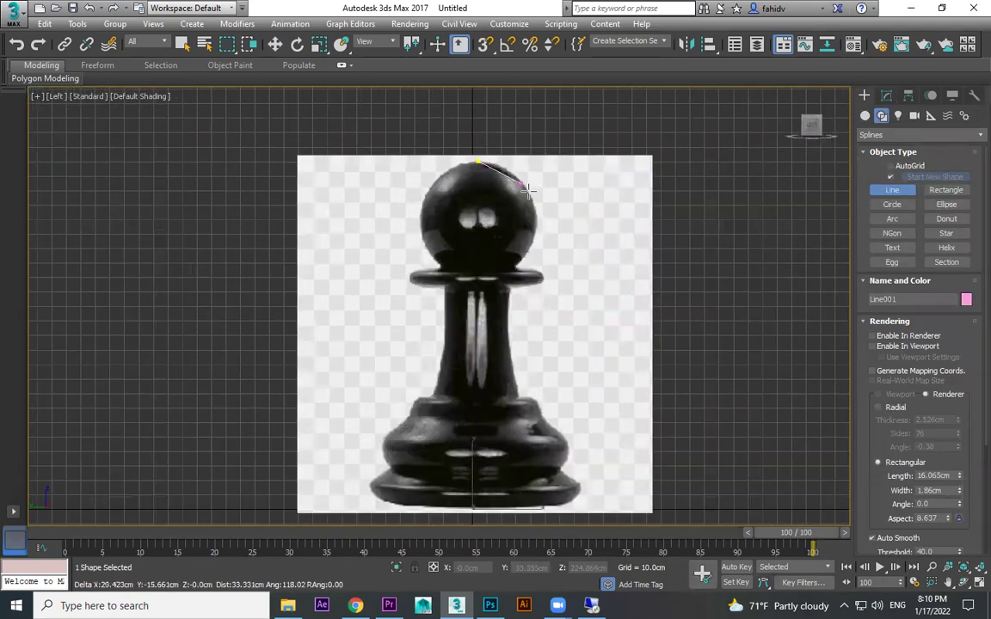
click(536, 213)
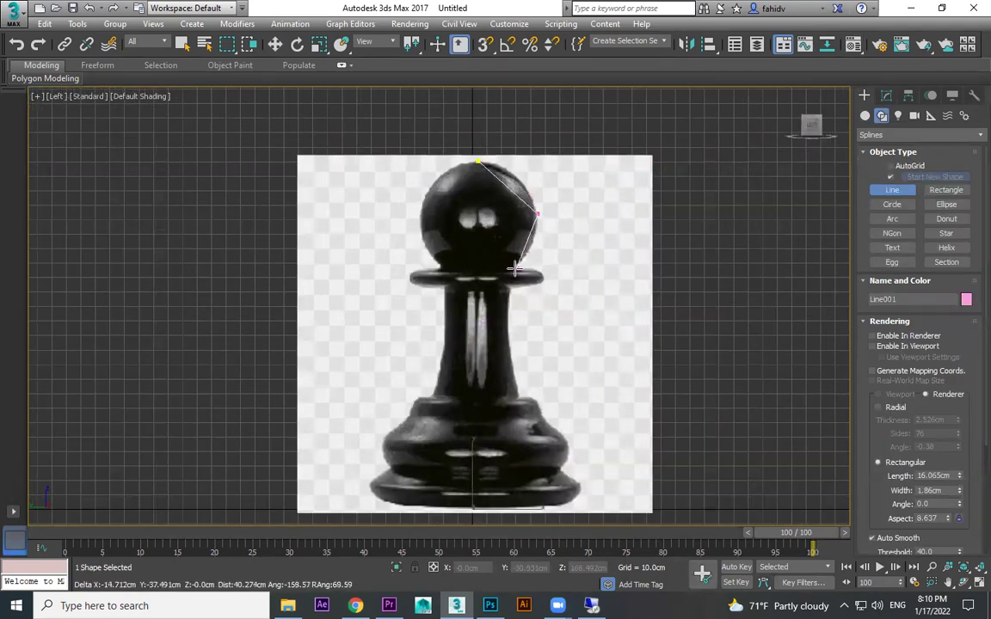
click(513, 271)
- Continue the line around the collar's edge and down the stem to the top of the pawn's base
scroll(526, 272, up, 2)
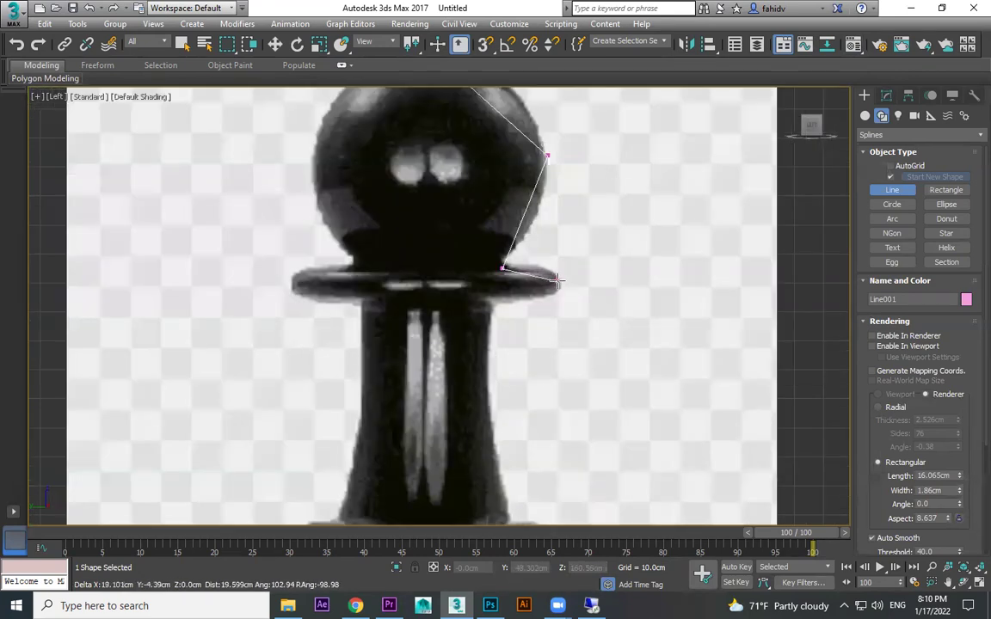
click(560, 280)
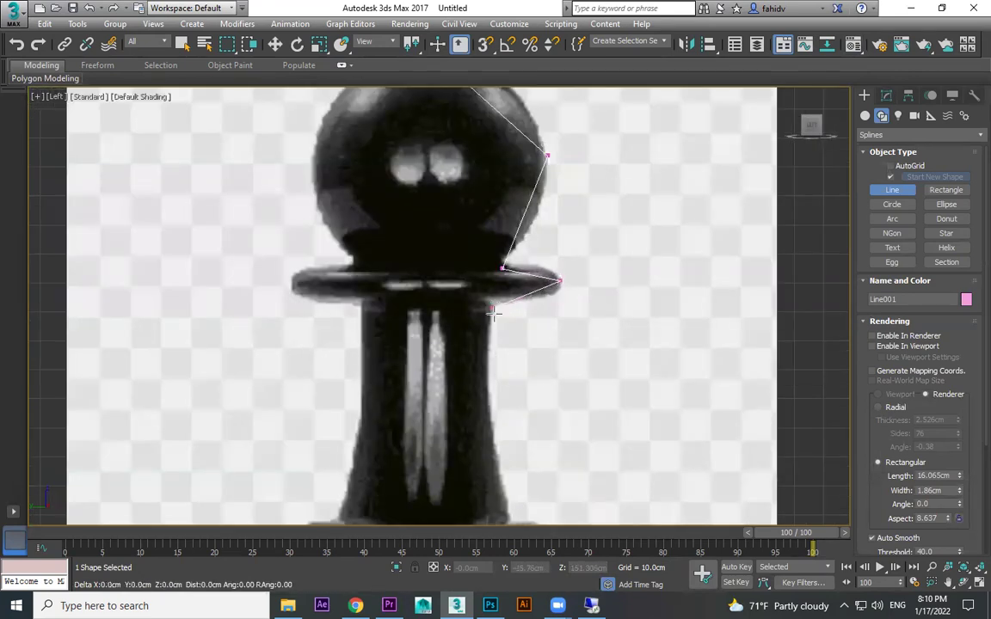
click(493, 312)
middle_drag(493, 312, 488, 163)
click(481, 252)
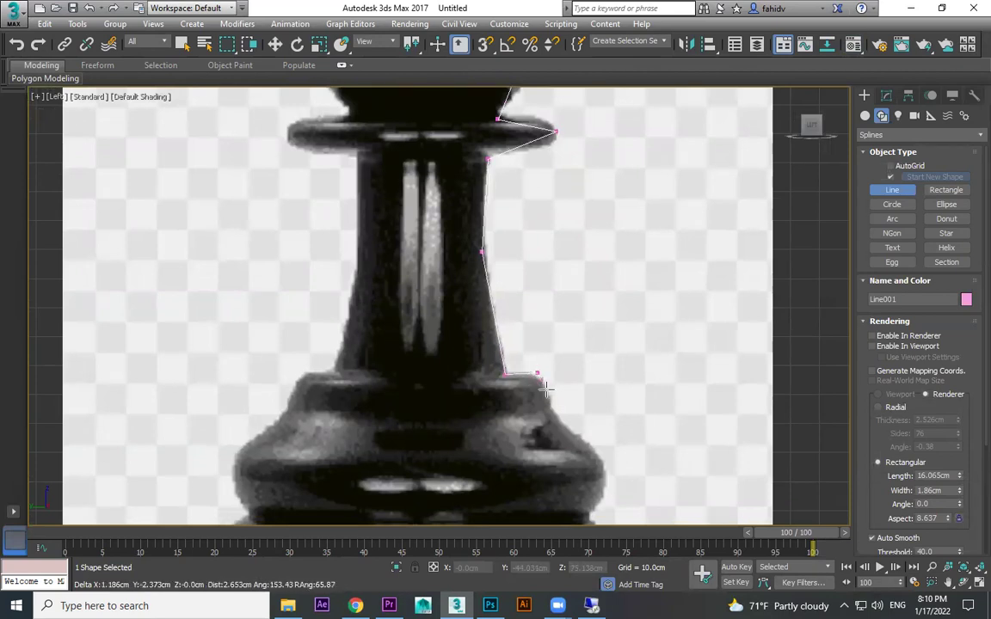
- Trace the stepped base profile to its lower edge and finish the line at the bottom centre axis
middle_drag(547, 411, 544, 368)
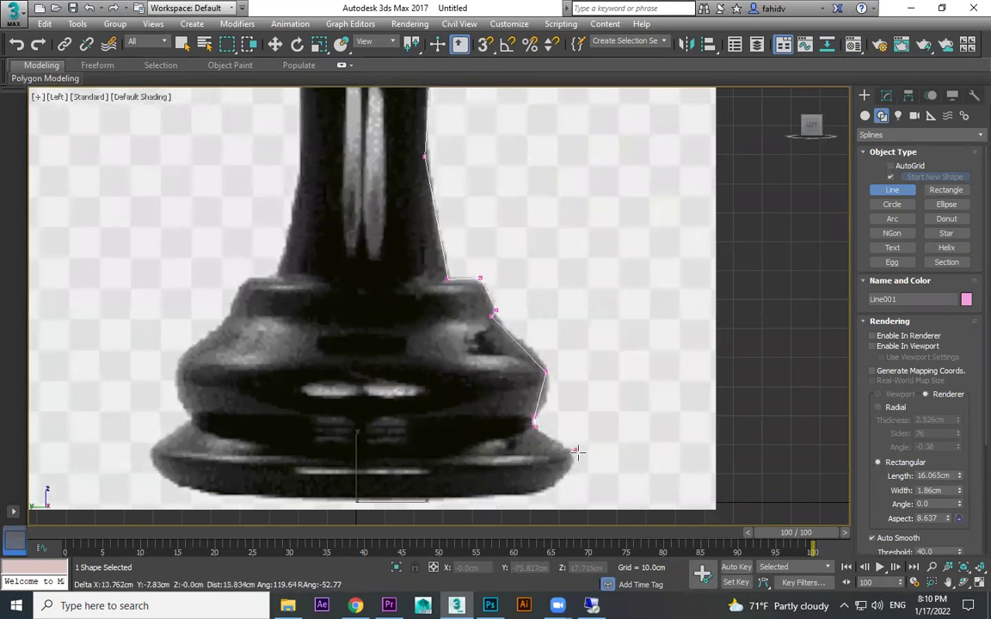
click(570, 449)
click(556, 482)
middle_drag(557, 486, 577, 414)
click(576, 414)
click(400, 417)
right_click(402, 414)
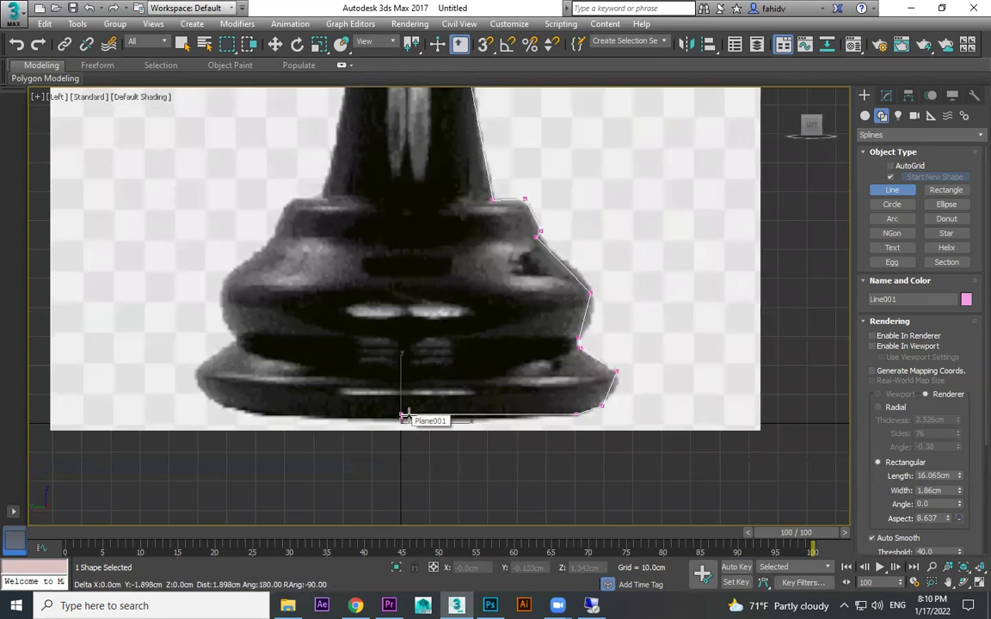
scroll(404, 413, down, 5)
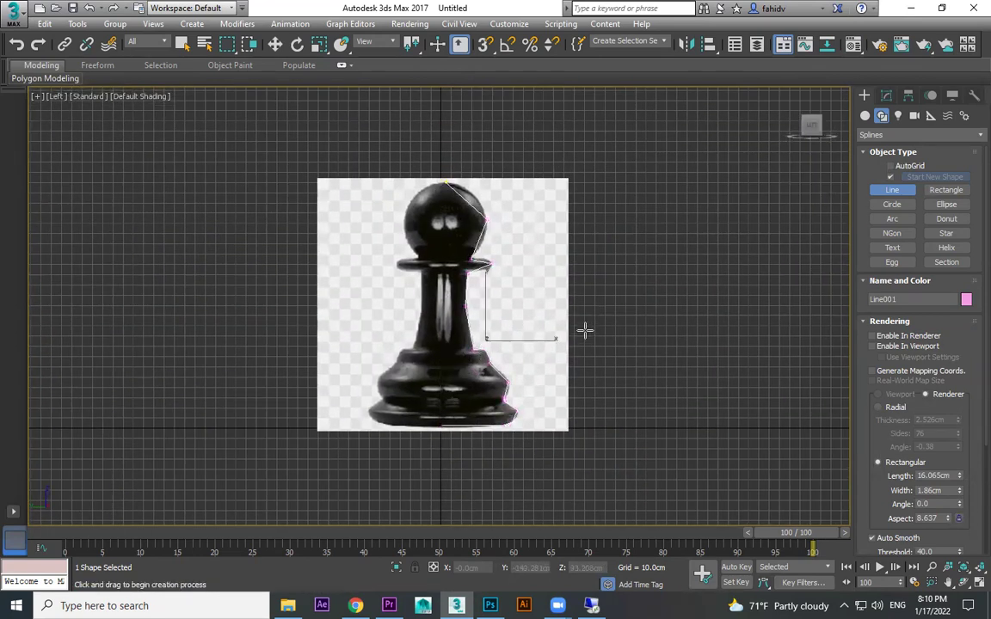
- Edit the line's vertices and fillet the vertex at the widest point of the pawn's head into a large arc
click(886, 96)
click(865, 154)
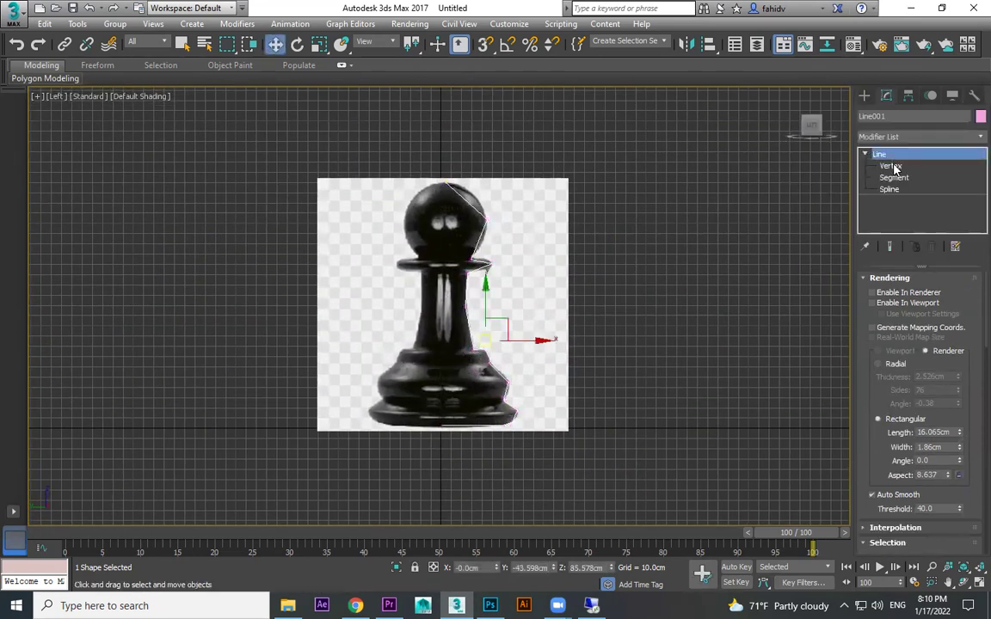
click(890, 165)
scroll(483, 238, up, 2)
drag(474, 233, 475, 233)
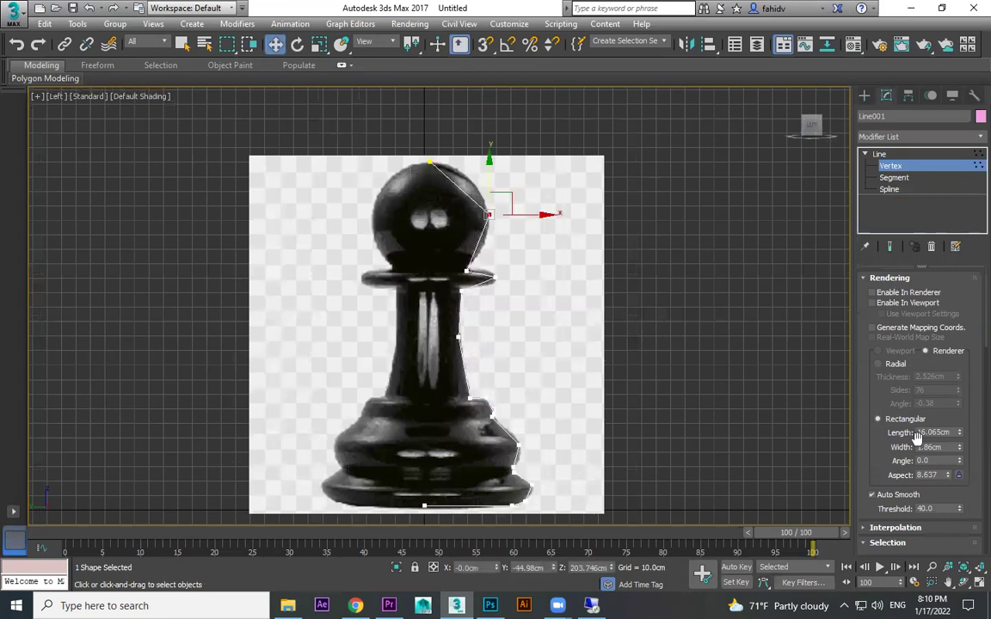
scroll(911, 430, down, 8)
scroll(910, 476, down, 10)
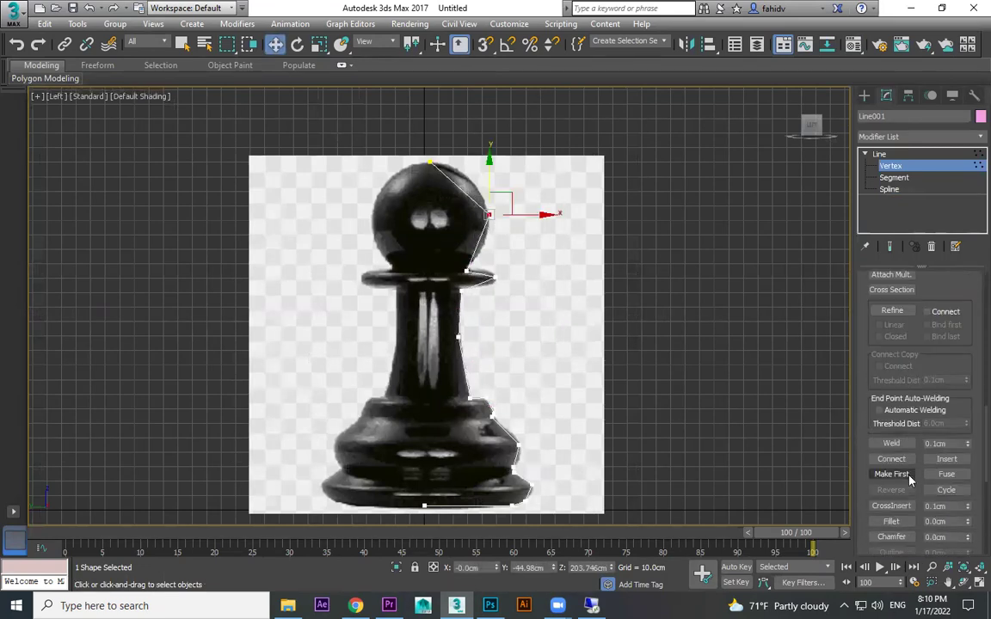
click(891, 459)
scroll(506, 276, up, 3)
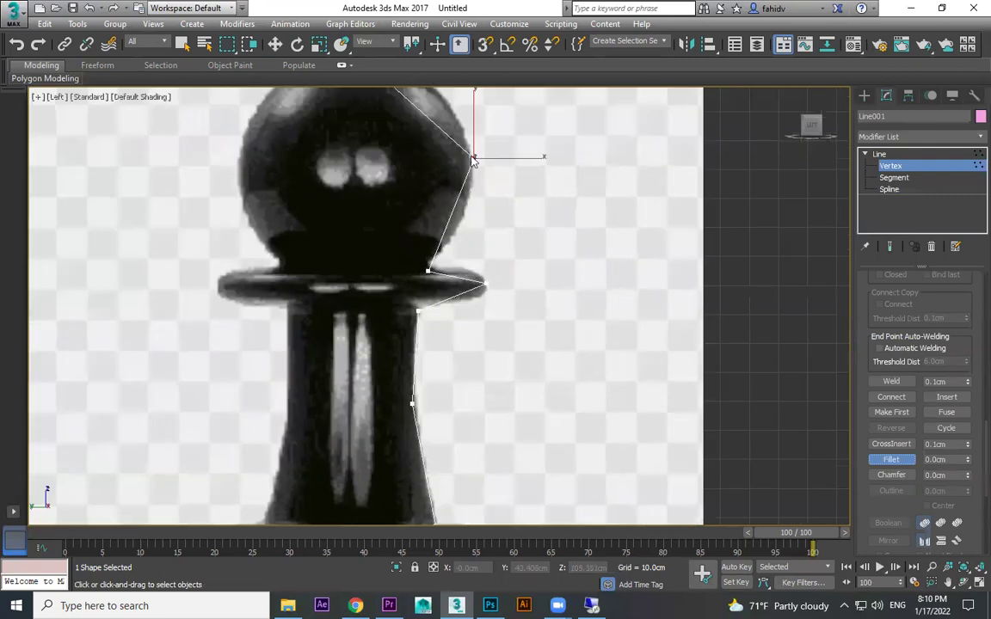
drag(472, 159, 493, 67)
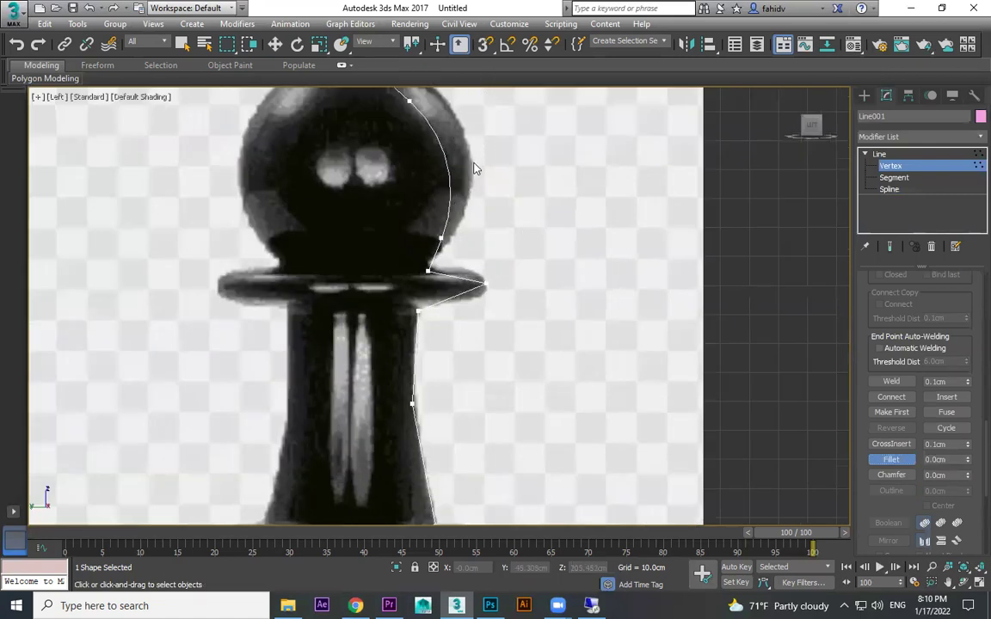
- Move the head arc's two vertices outward so the curve follows the head's outline in the reference image
scroll(482, 161, down, 2)
middle_drag(490, 140, 493, 188)
key(w)
click(431, 169)
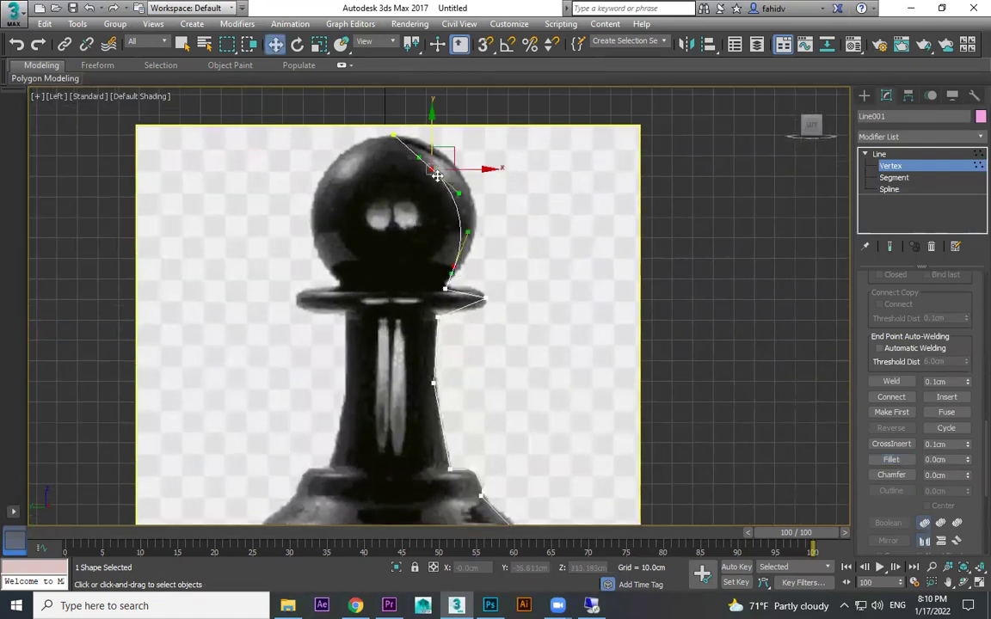
drag(434, 166, 449, 154)
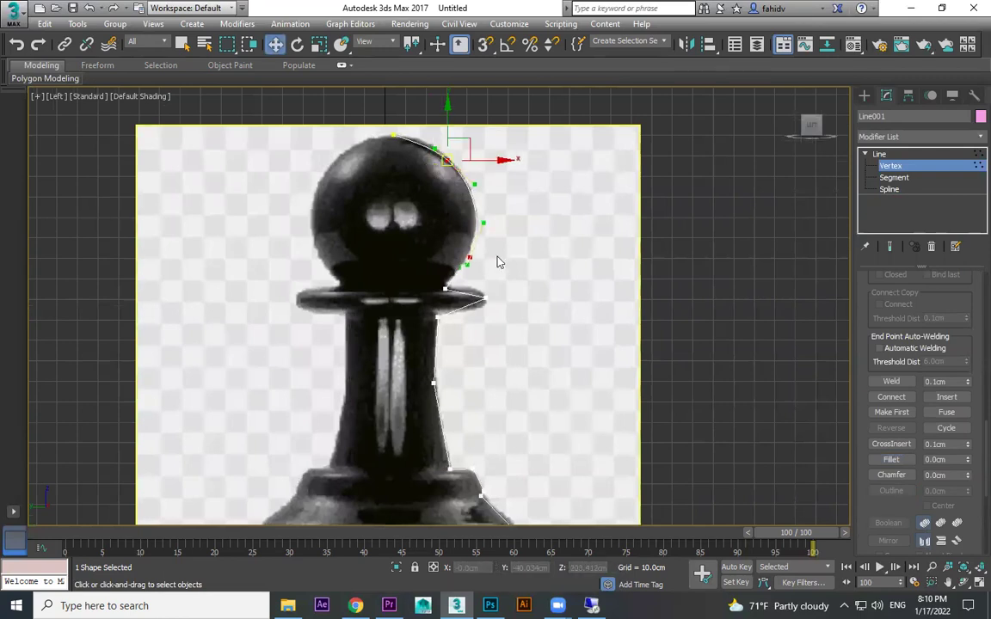
- Fillet the vertices at the neck, collar edge and beneath the collar, and shift the rounded collar edge outward to match the image
scroll(522, 276, up, 3)
drag(506, 324, 428, 309)
click(894, 460)
key(w)
click(487, 295)
drag(489, 296, 560, 299)
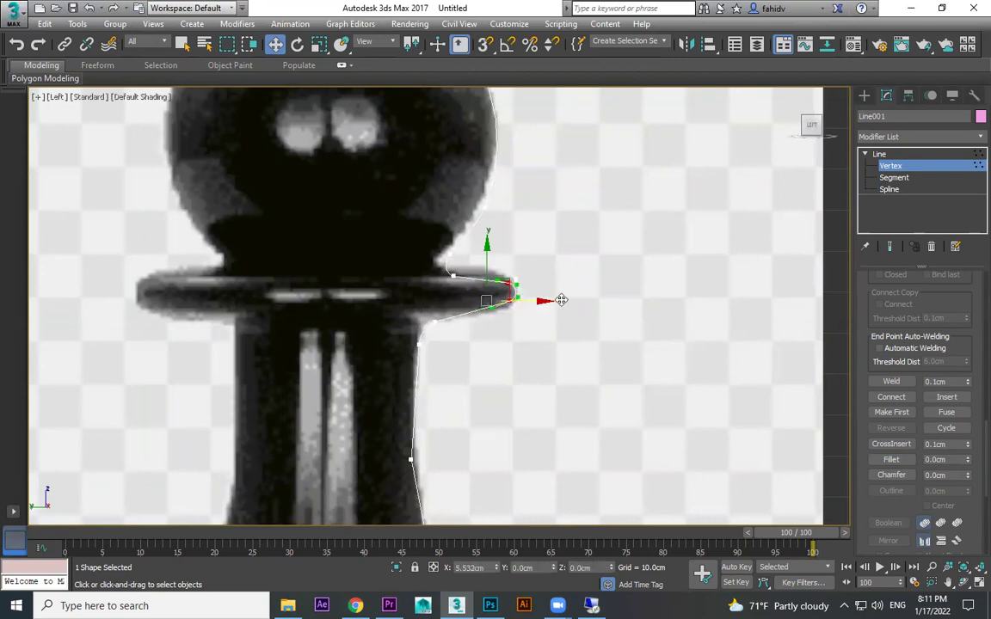
- Fillet the vertex midway down the stem and the vertices where the stem meets the top of the base
middle_drag(445, 445, 488, 311)
click(458, 325)
click(891, 459)
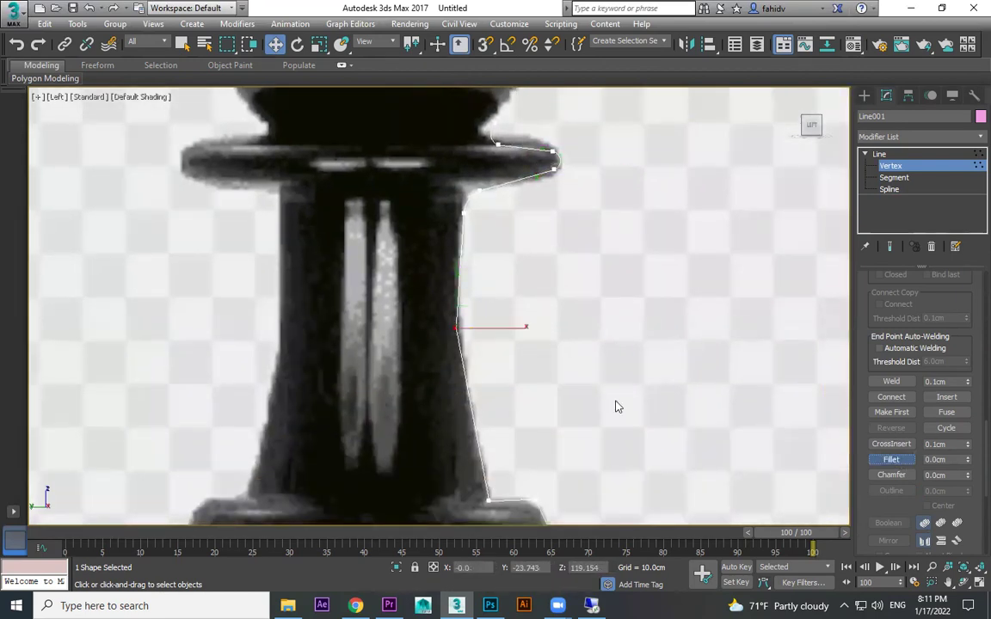
middle_drag(511, 399, 531, 367)
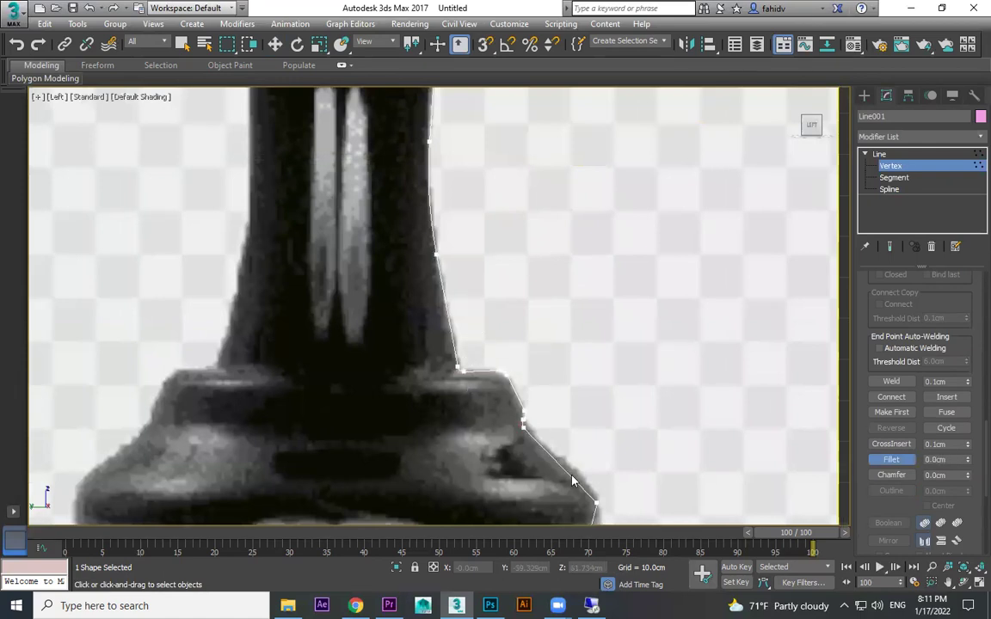
- Fillet the vertices of the base's bulge and bottom rim, and inspect the finished profile in the Perspective view
scroll(559, 342, up, 2)
click(551, 327)
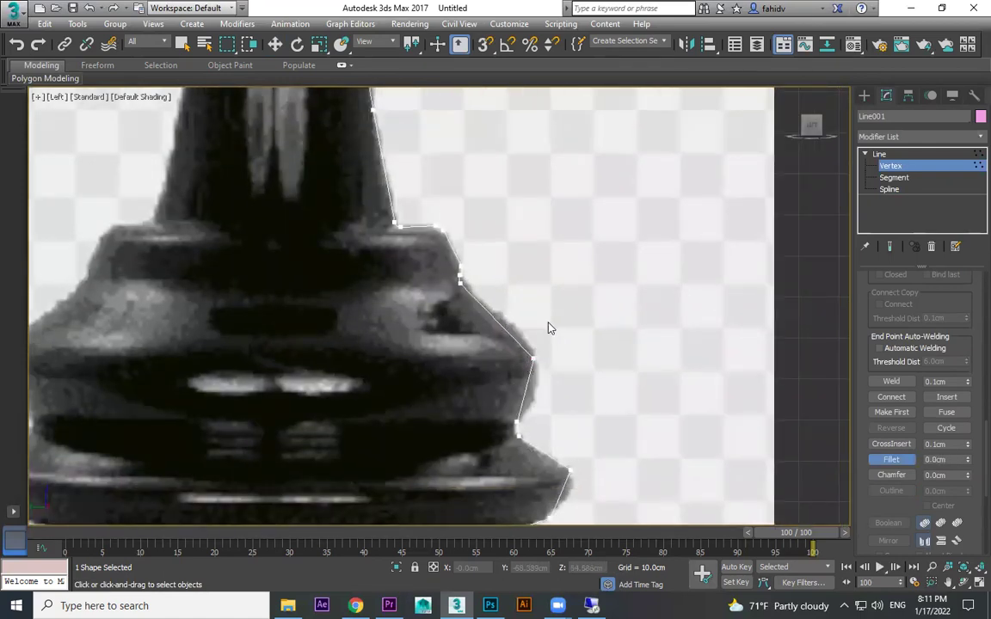
drag(533, 360, 547, 313)
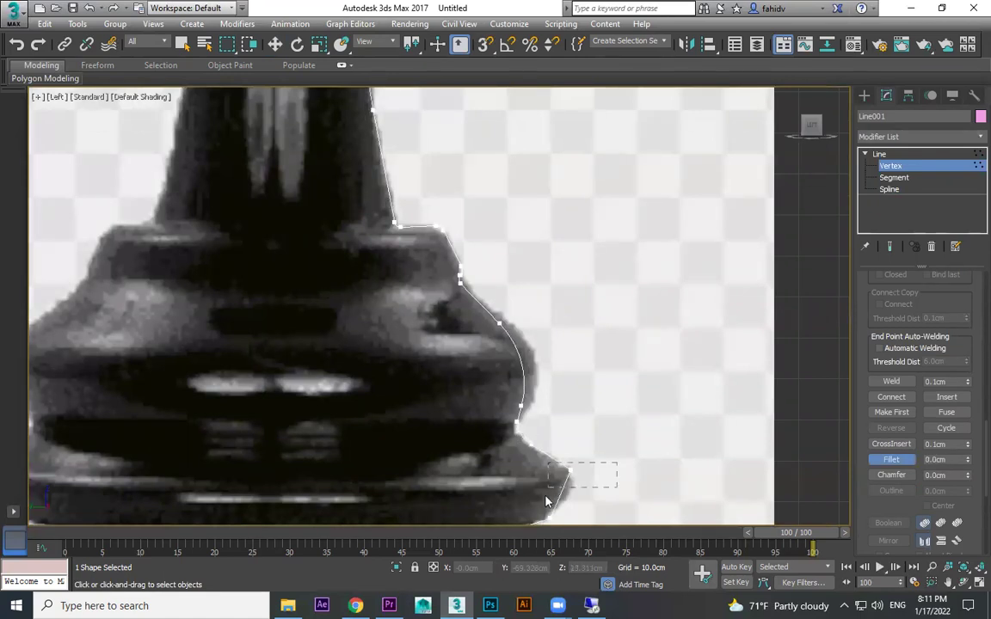
middle_drag(578, 499, 606, 414)
drag(537, 462, 547, 419)
scroll(457, 432, down, 5)
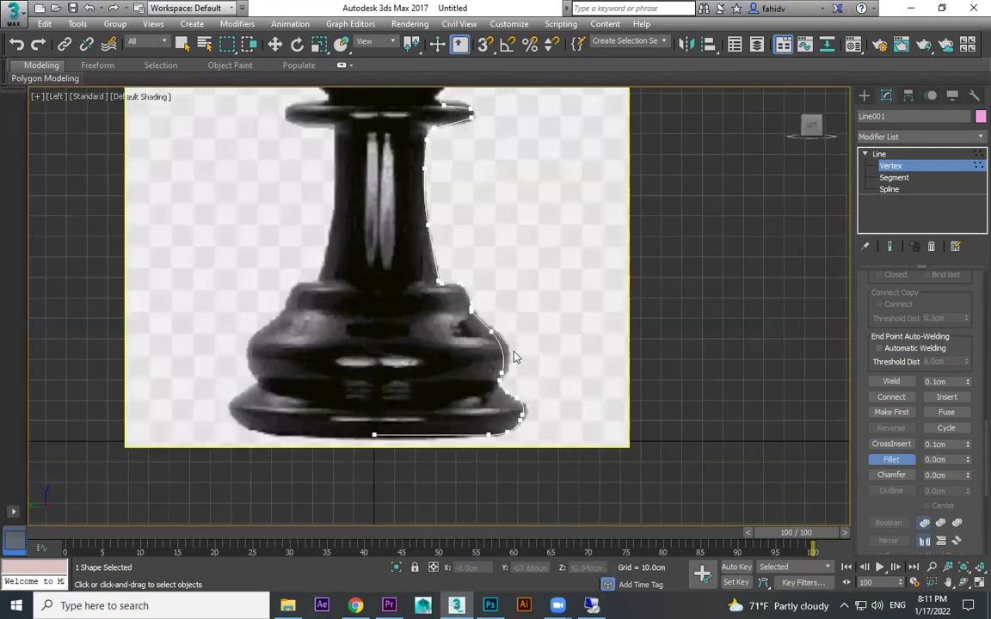
alt+middle_drag(520, 387, 637, 275)
scroll(636, 275, down, 5)
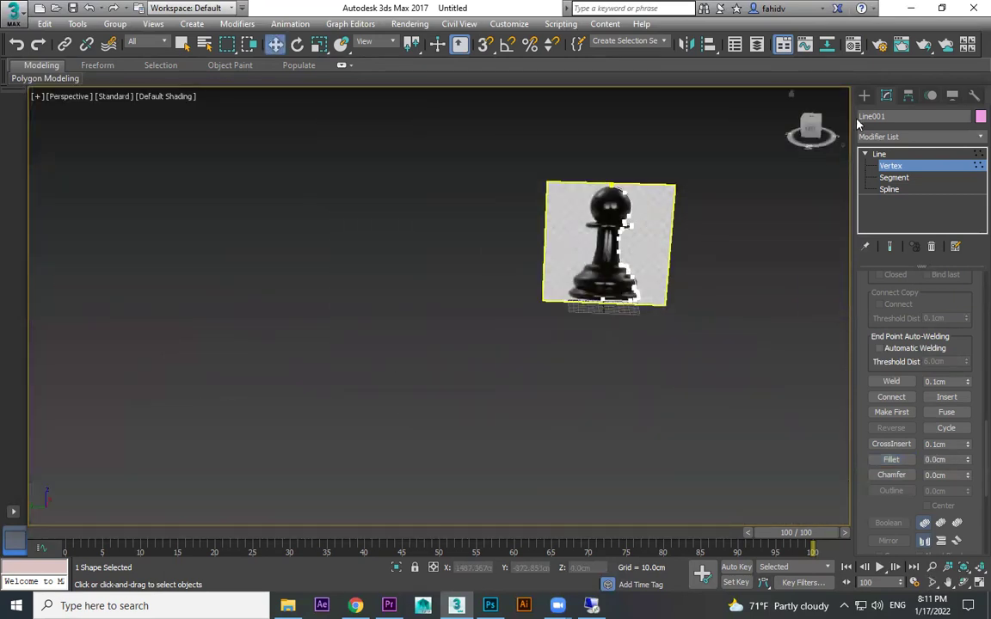
- Delete the pawn reference image plane and select the profile line for modification
key(w)
click(663, 202)
key(Delete)
click(601, 248)
click(885, 96)
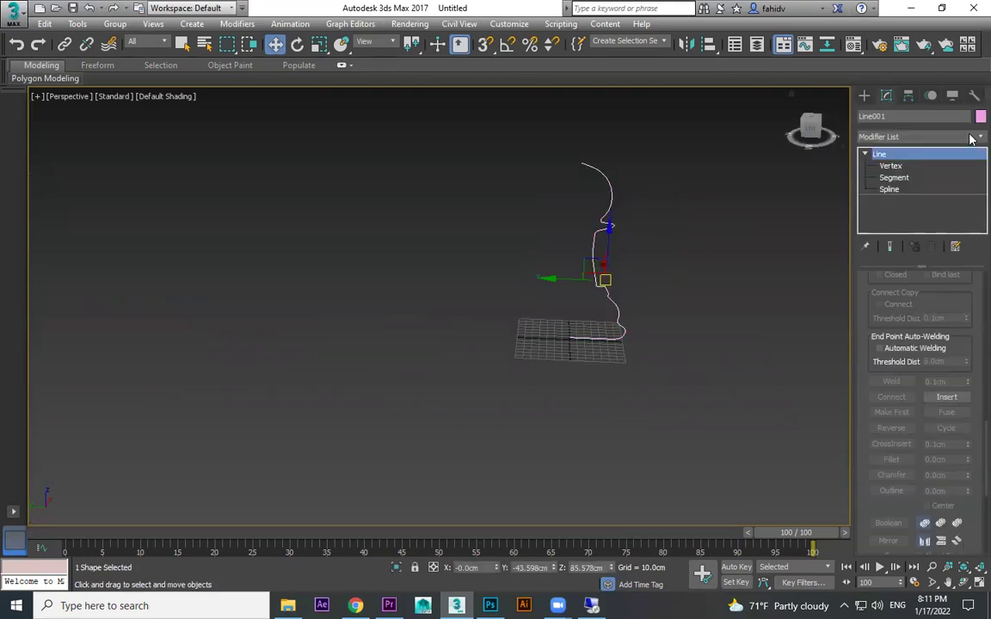
- Apply a Lathe modifier to the pawn profile and align its axis to Min
click(970, 137)
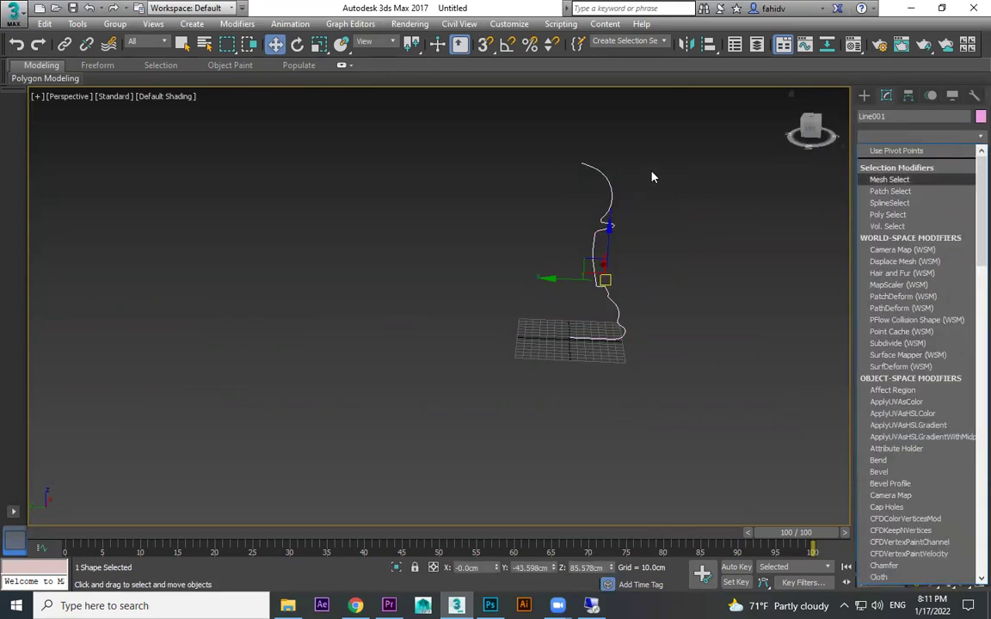
drag(607, 144, 573, 183)
scroll(641, 202, up, 3)
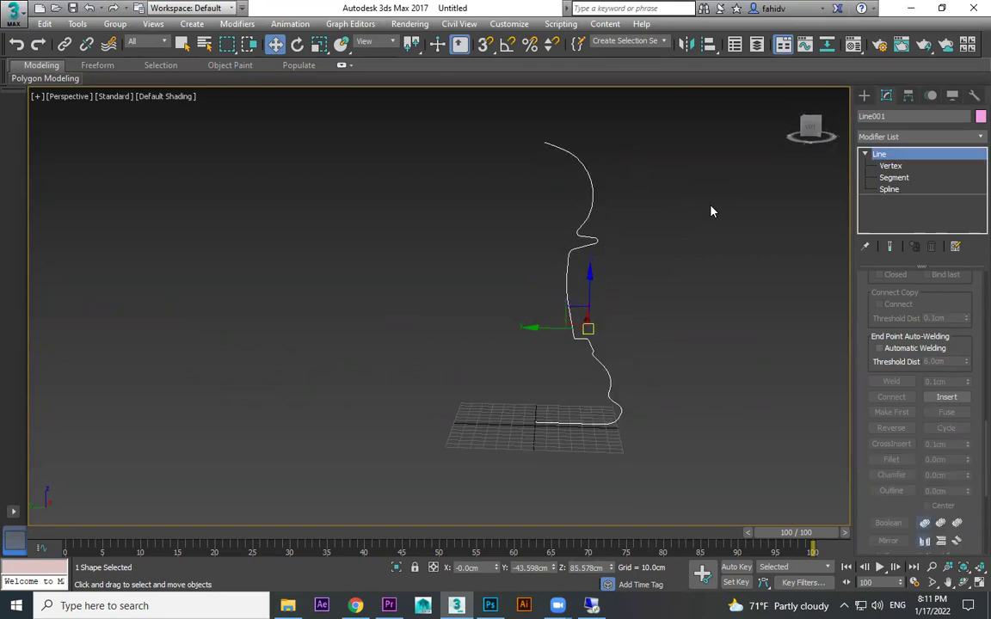
click(979, 137)
key(l)
click(906, 148)
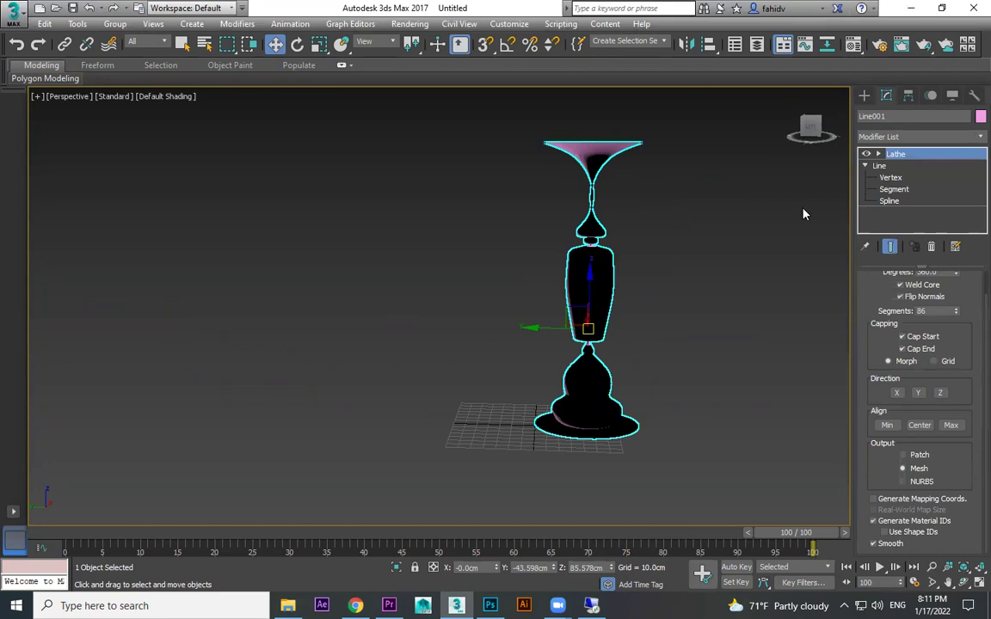
click(886, 425)
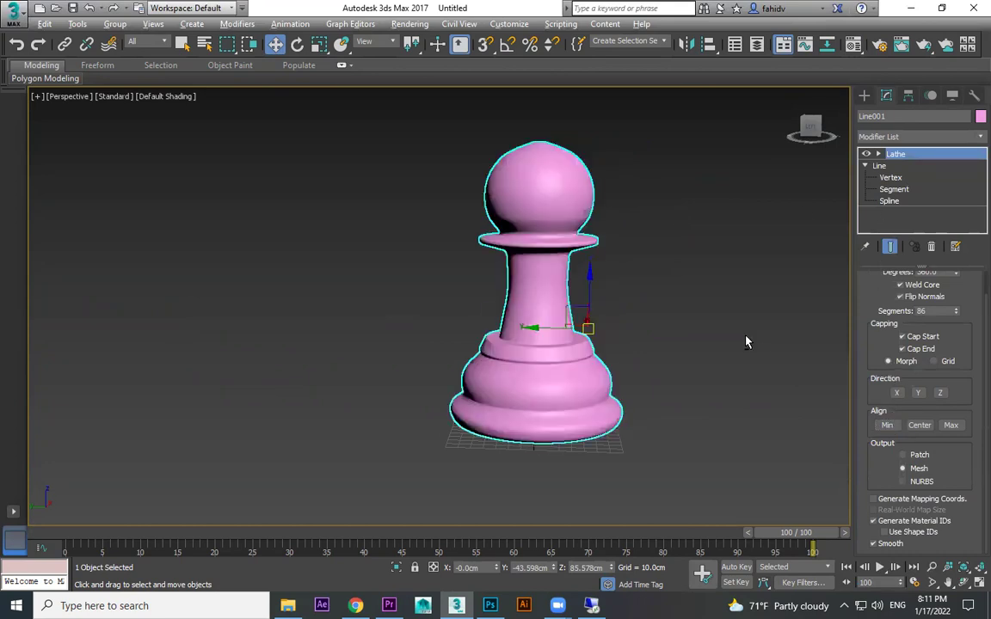
- Move the head's top end vertex inward along Y and slightly down to narrow the hole, checking the lathed result
click(890, 177)
scroll(558, 241, up, 5)
drag(569, 210, 513, 283)
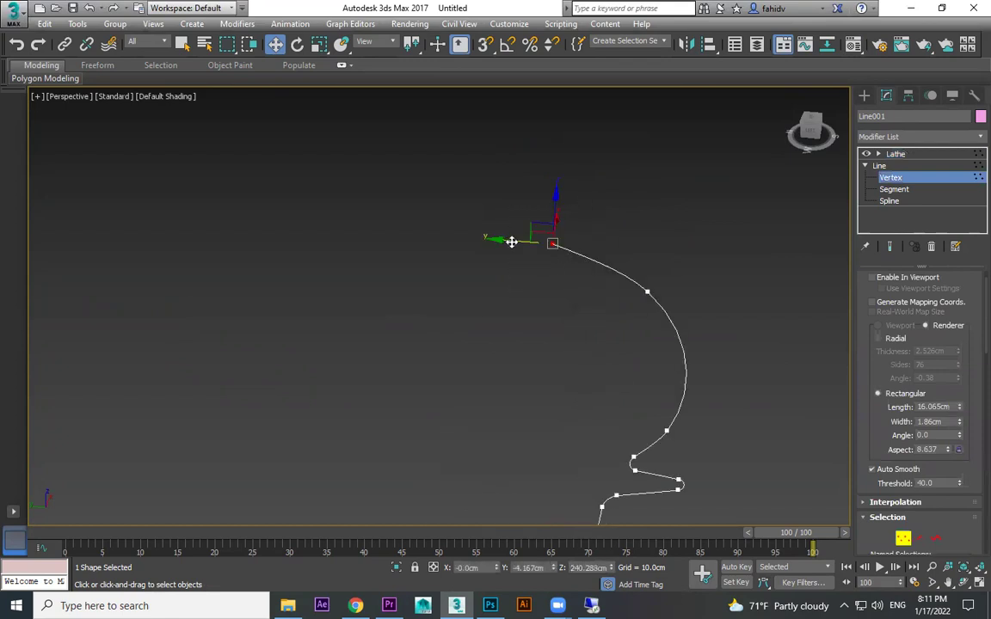
drag(510, 240, 499, 238)
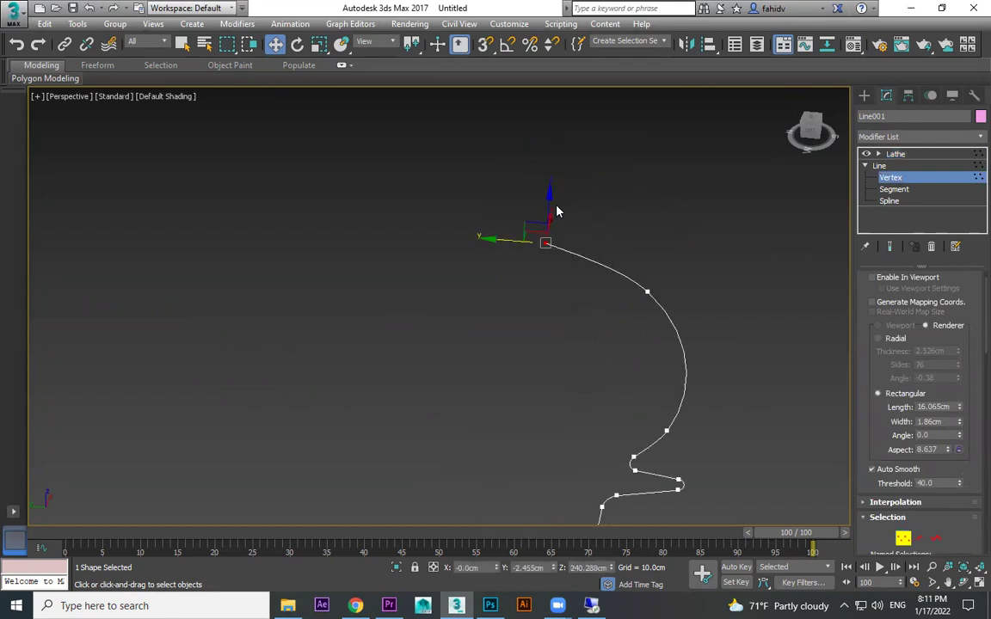
drag(547, 195, 547, 201)
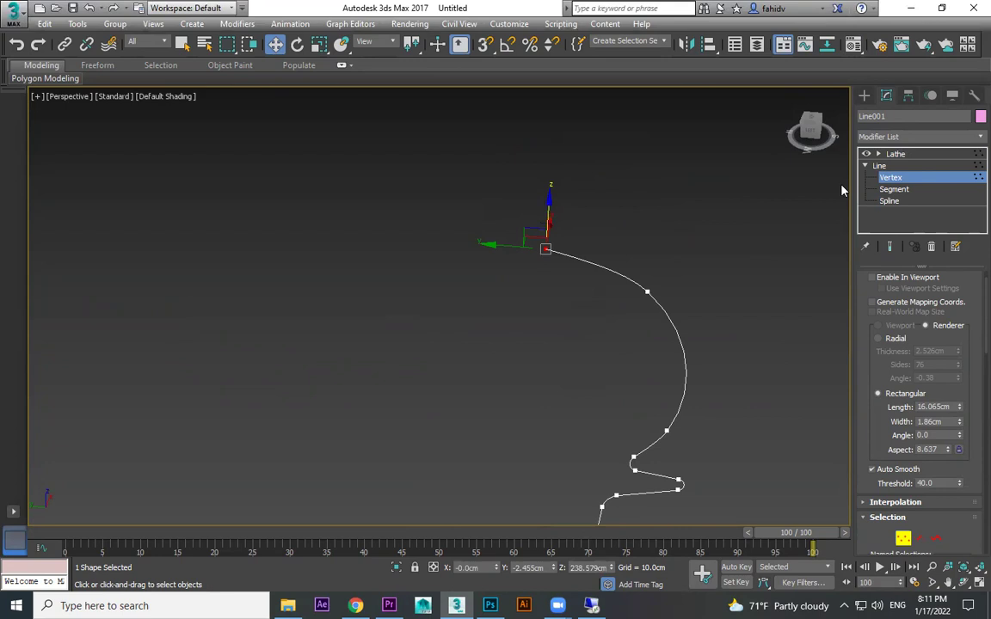
click(895, 154)
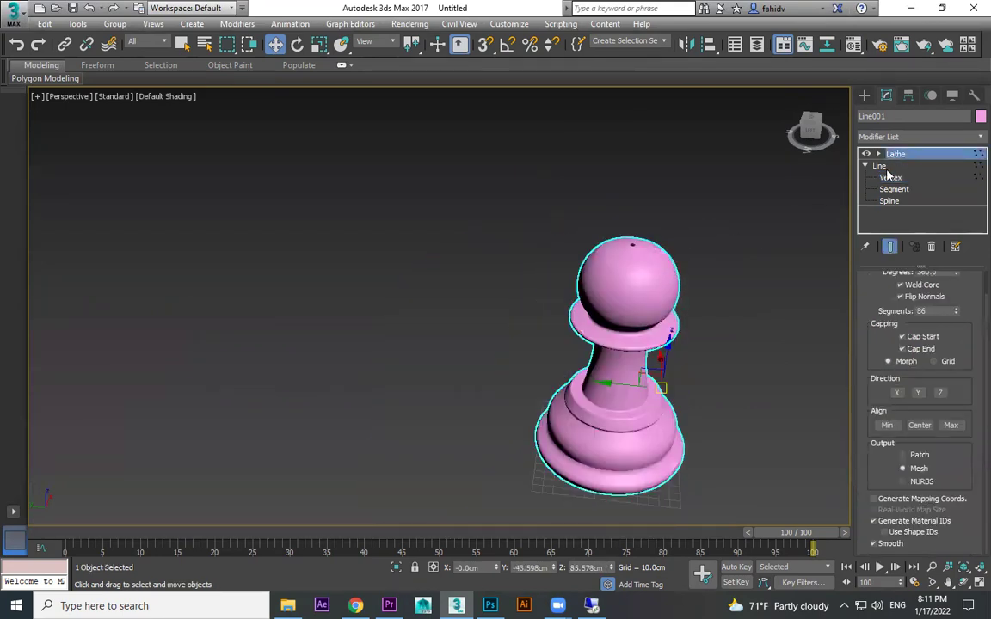
click(890, 177)
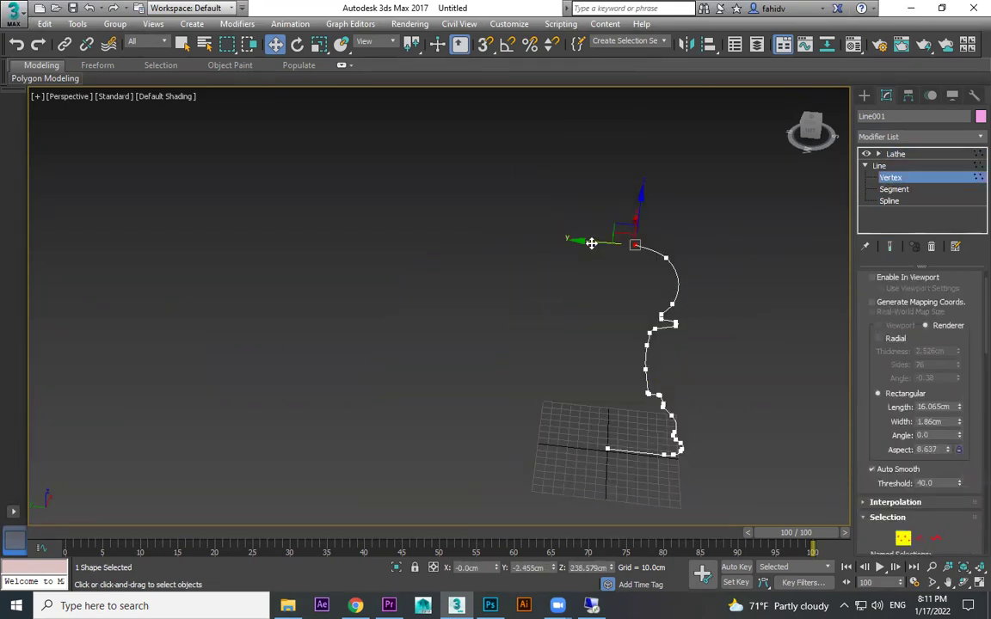
click(910, 154)
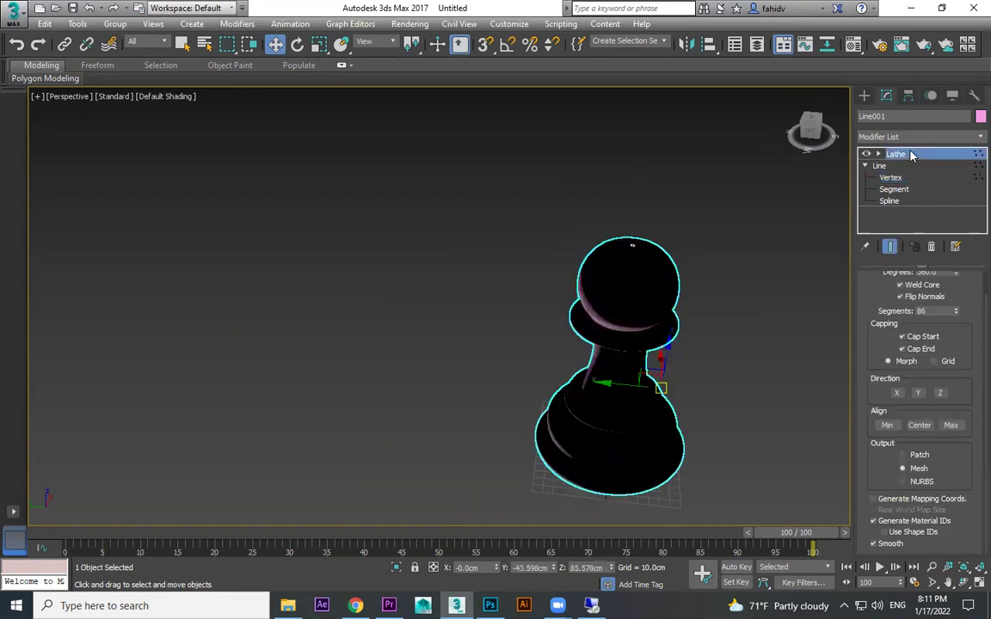
scroll(753, 246, up, 3)
- Place the head's top end vertex on the vertical center line in the Left view
click(893, 178)
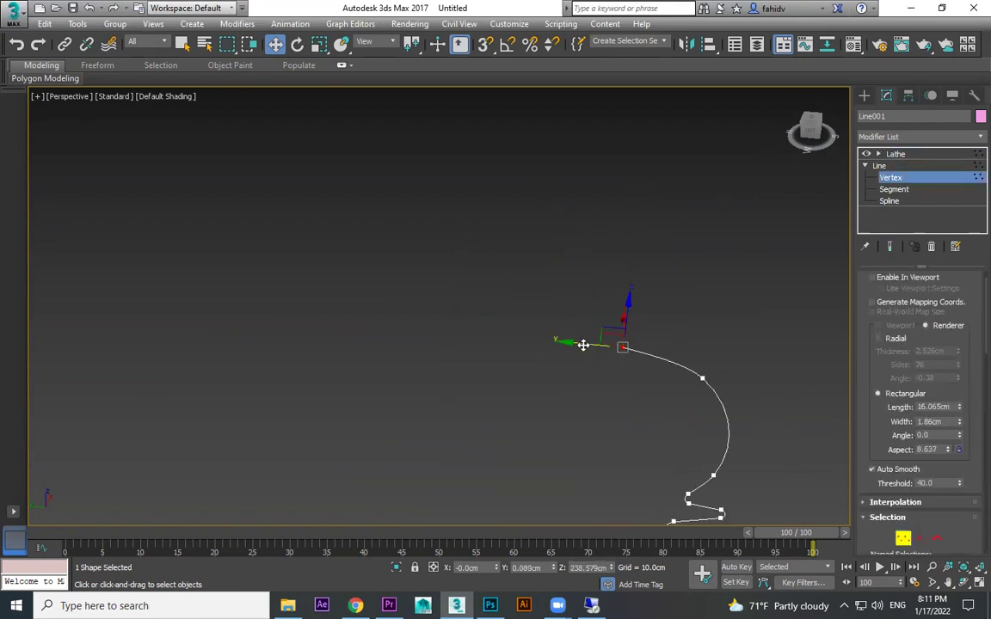
key(l)
scroll(490, 258, down, 3)
middle_drag(491, 279, 527, 368)
scroll(516, 382, up, 4)
middle_drag(471, 333, 543, 614)
middle_drag(517, 121, 555, 271)
scroll(551, 267, up, 7)
scroll(507, 275, up, 4)
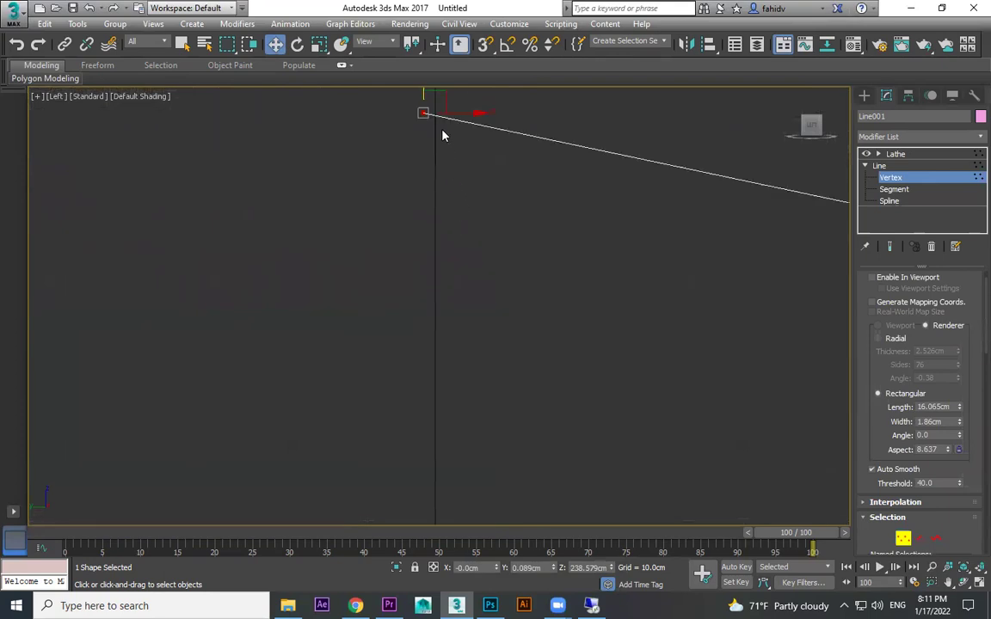
drag(425, 113, 437, 164)
- Reshape the head's upper curve by adjusting the second vertex's Bezier handles and raising that vertex slightly
scroll(607, 215, down, 1)
middle_drag(607, 215, 454, 172)
scroll(752, 230, down, 2)
click(756, 276)
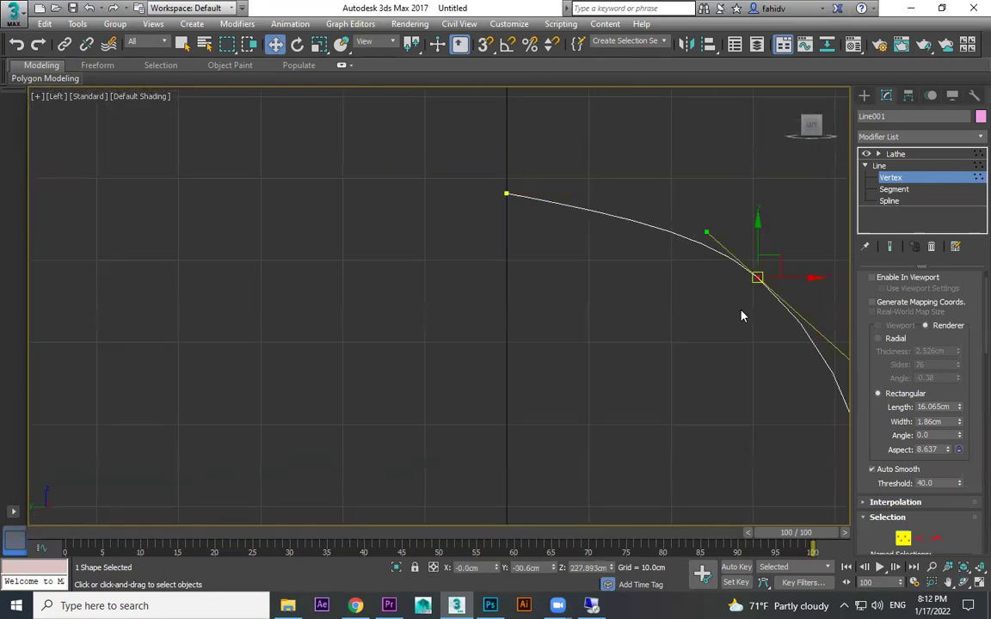
drag(710, 232, 686, 192)
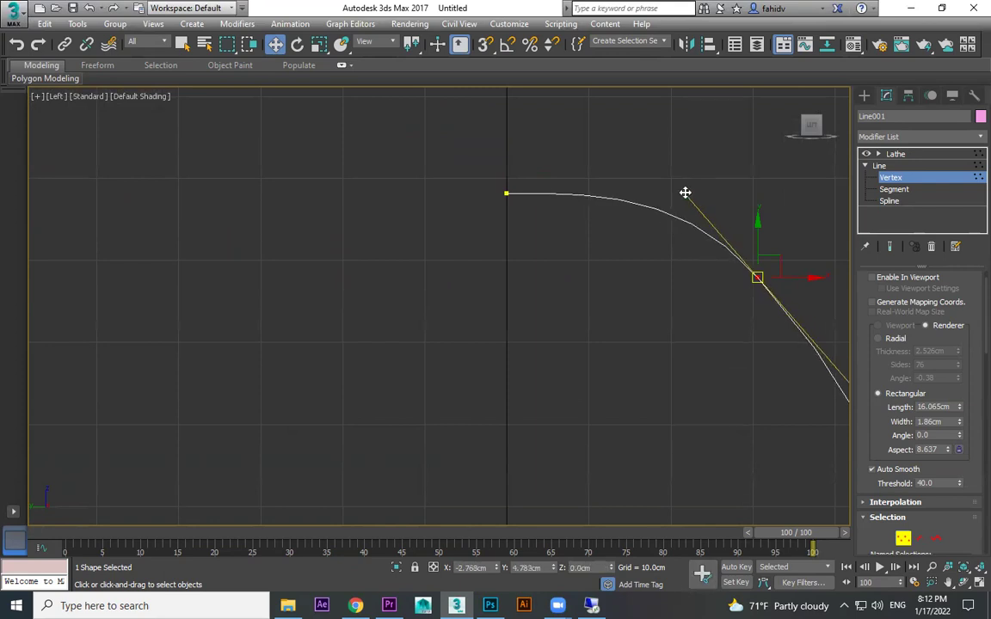
scroll(680, 215, down, 4)
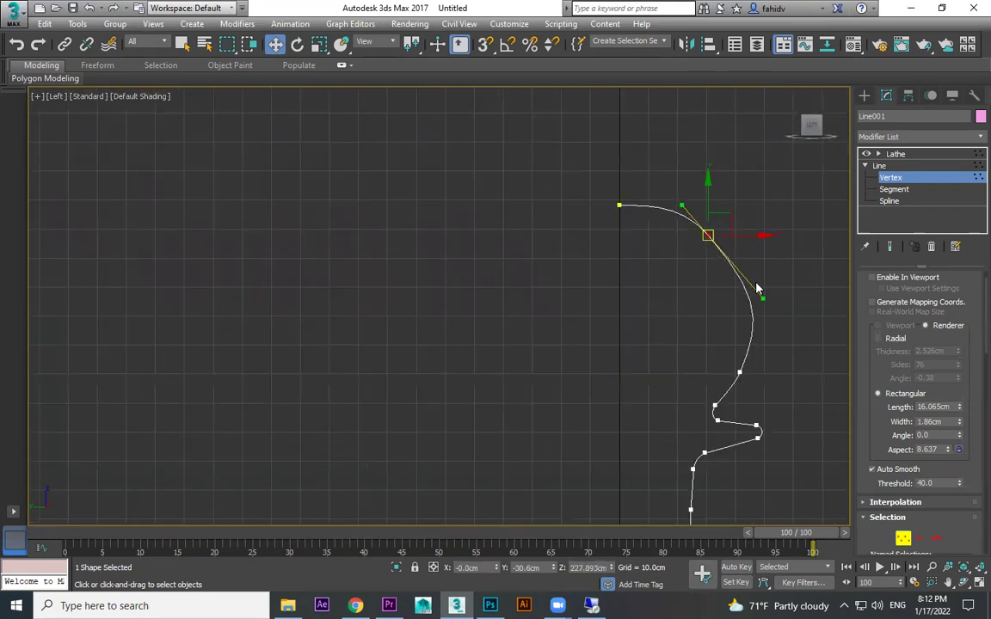
drag(762, 295, 748, 282)
drag(704, 235, 704, 231)
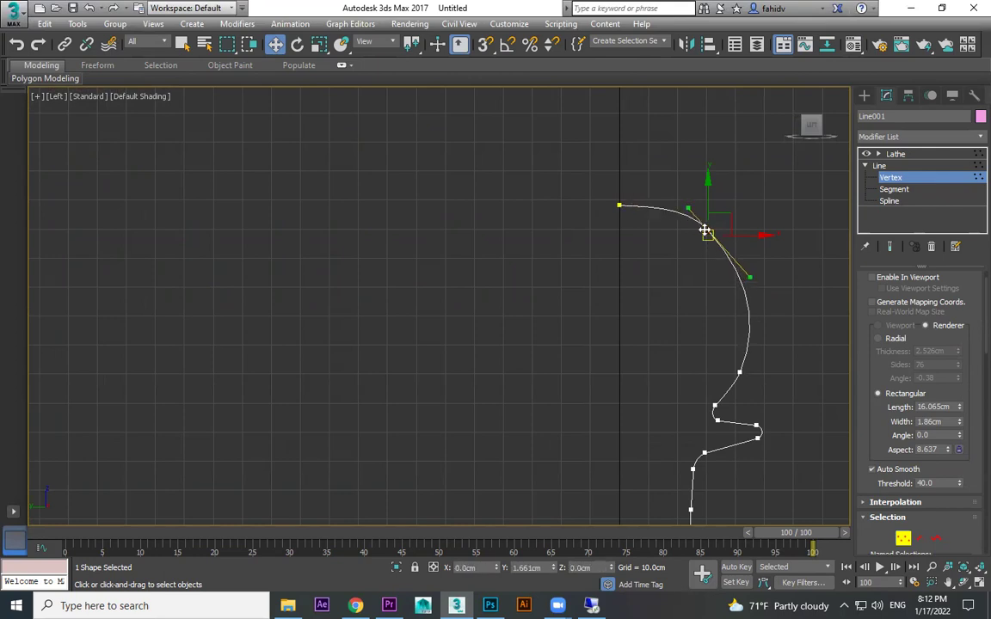
- Inspect the lathed pawn's head in the Perspective view with Flip Normals switched off and on
key(p)
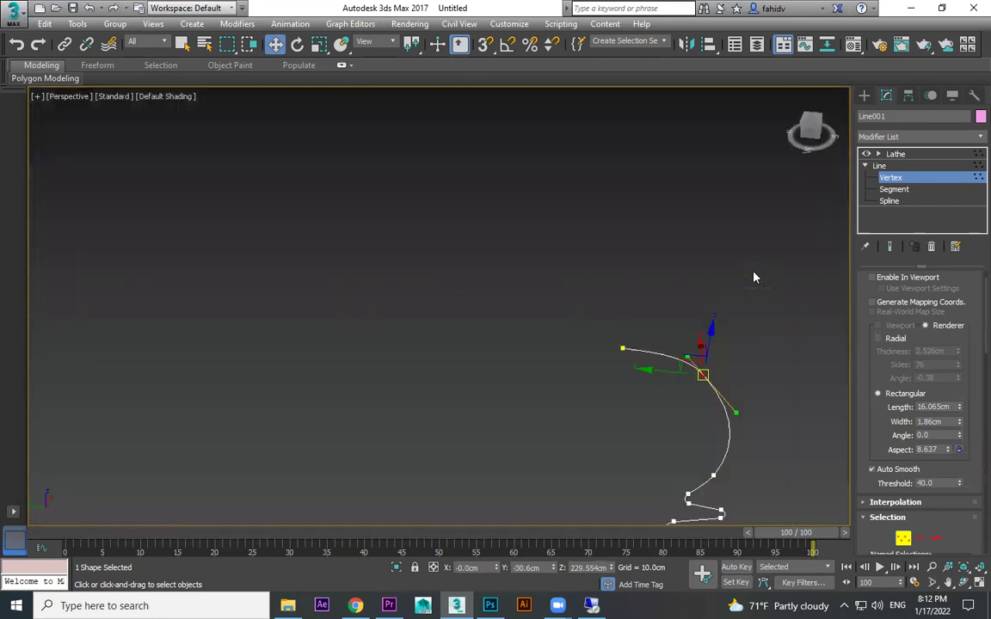
click(895, 154)
scroll(741, 307, down, 3)
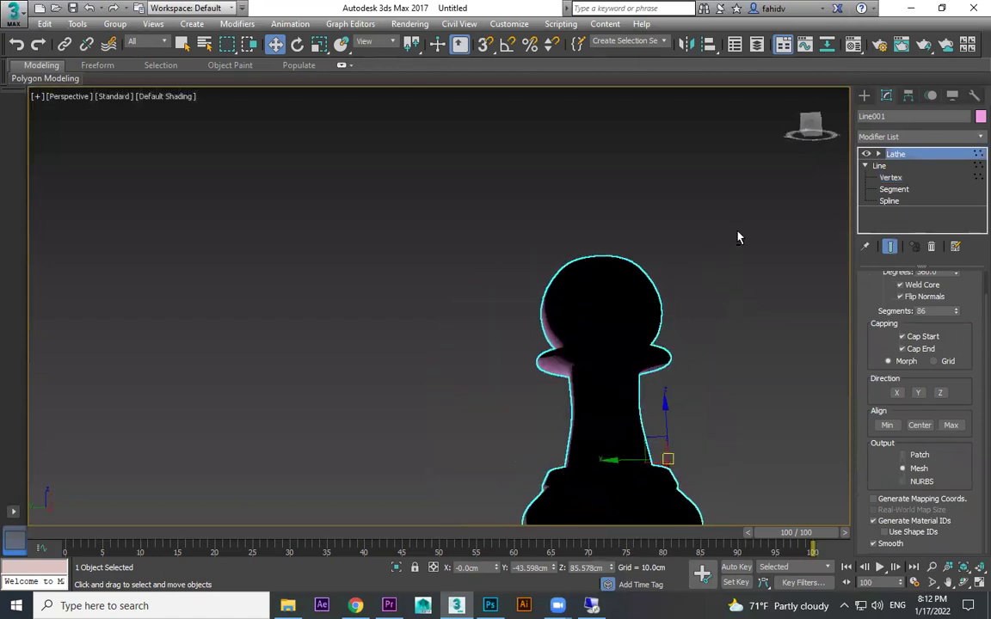
alt+middle_drag(737, 237, 741, 254)
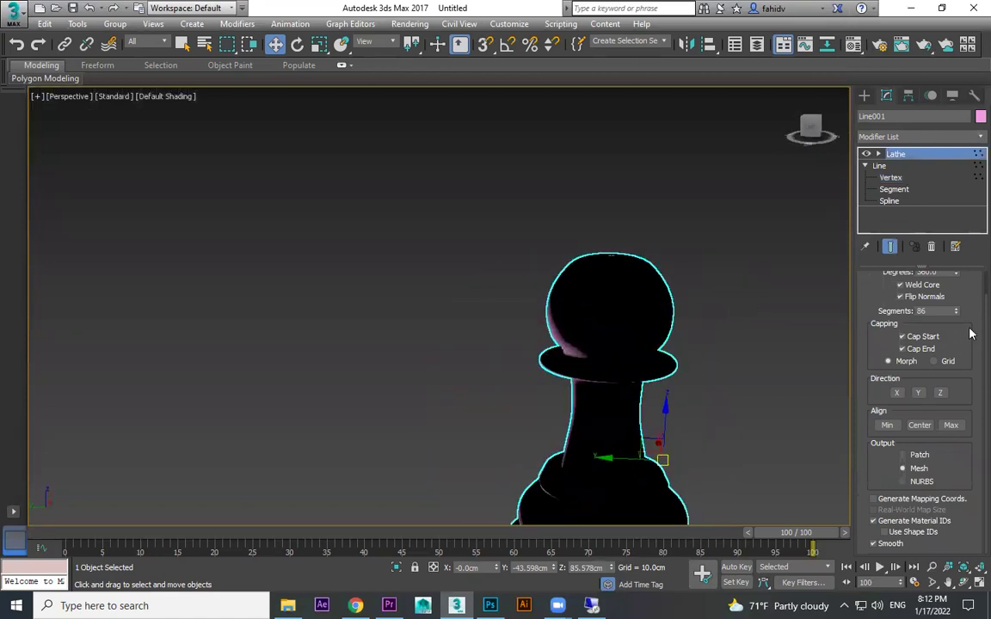
click(900, 296)
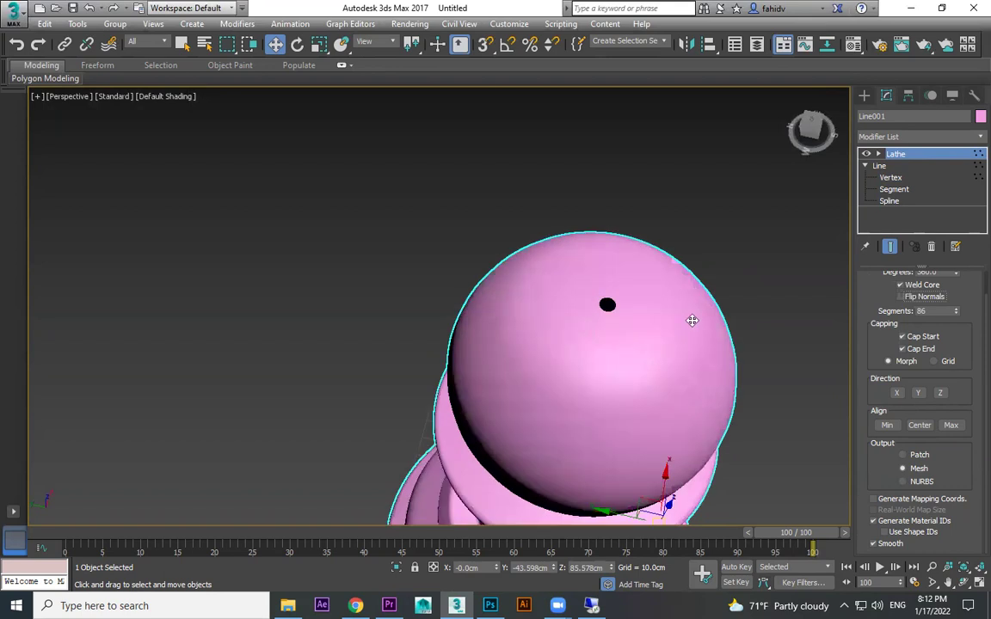
click(914, 298)
click(916, 294)
click(918, 297)
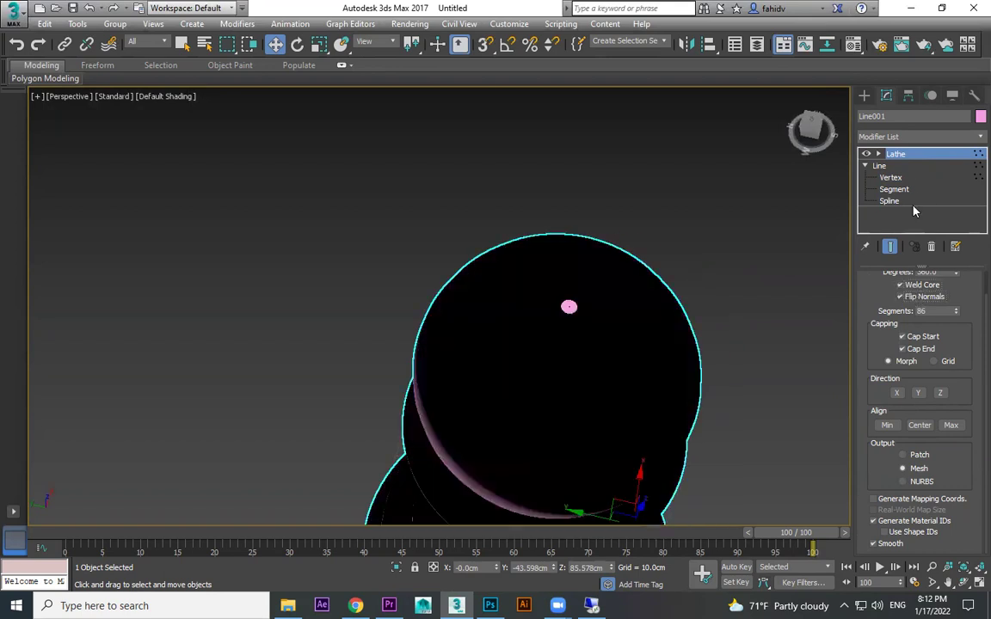
- Fine-tune the head's top end vertex onto the vertical center line in the Left view
click(877, 154)
click(890, 189)
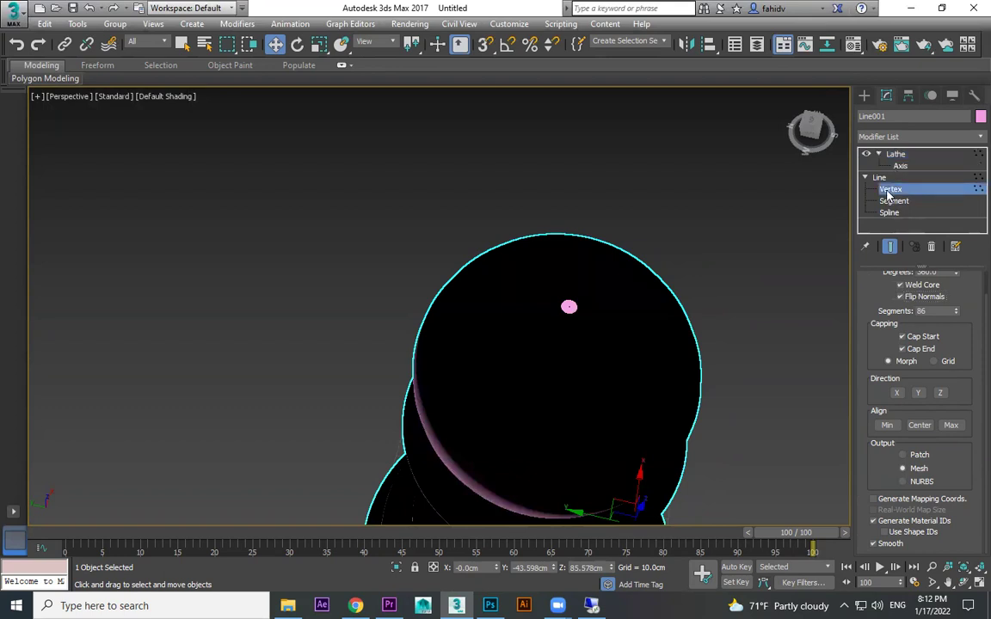
drag(558, 331, 559, 329)
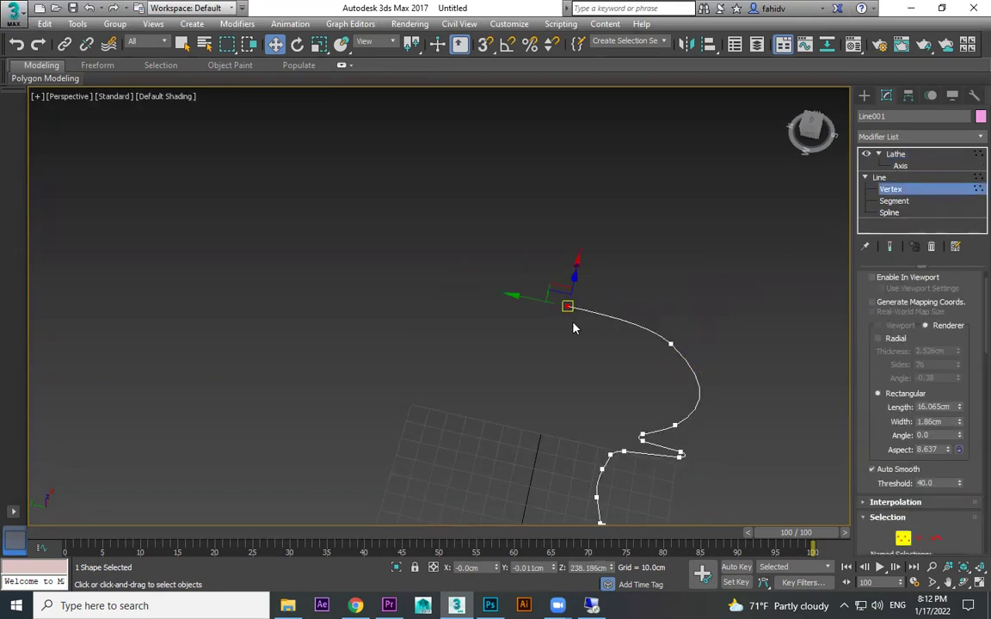
key(l)
scroll(611, 236, up, 5)
scroll(629, 241, up, 6)
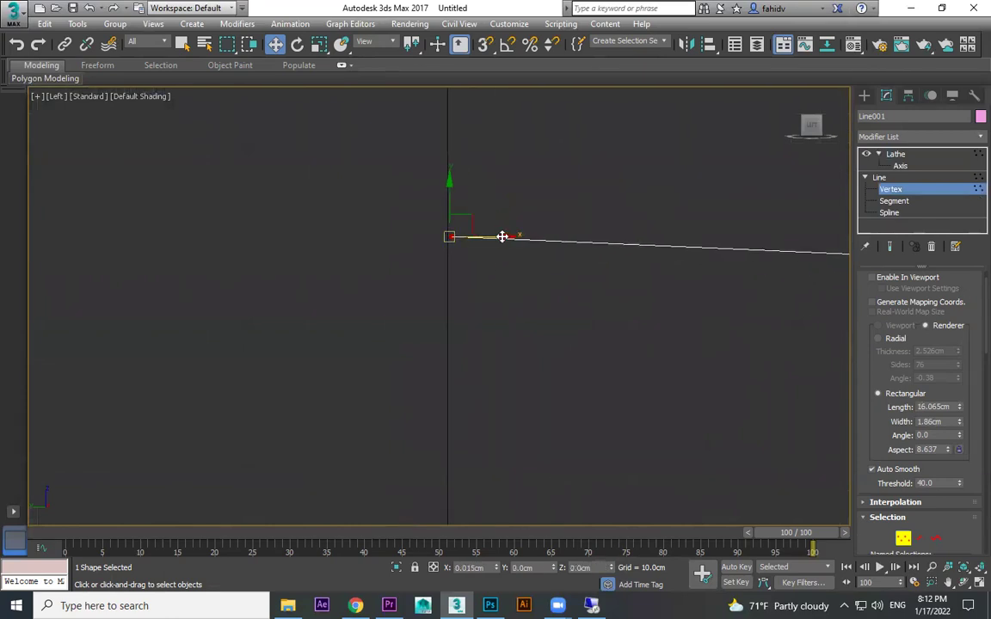
- Move the end vertex of the base's bottom line onto the vertical center line
middle_drag(557, 181, 638, 11)
scroll(767, 415, down, 6)
middle_drag(777, 448, 759, 124)
scroll(748, 437, down, 5)
middle_drag(748, 451, 661, 146)
scroll(685, 411, down, 5)
middle_drag(704, 273, 714, 98)
scroll(678, 455, up, 12)
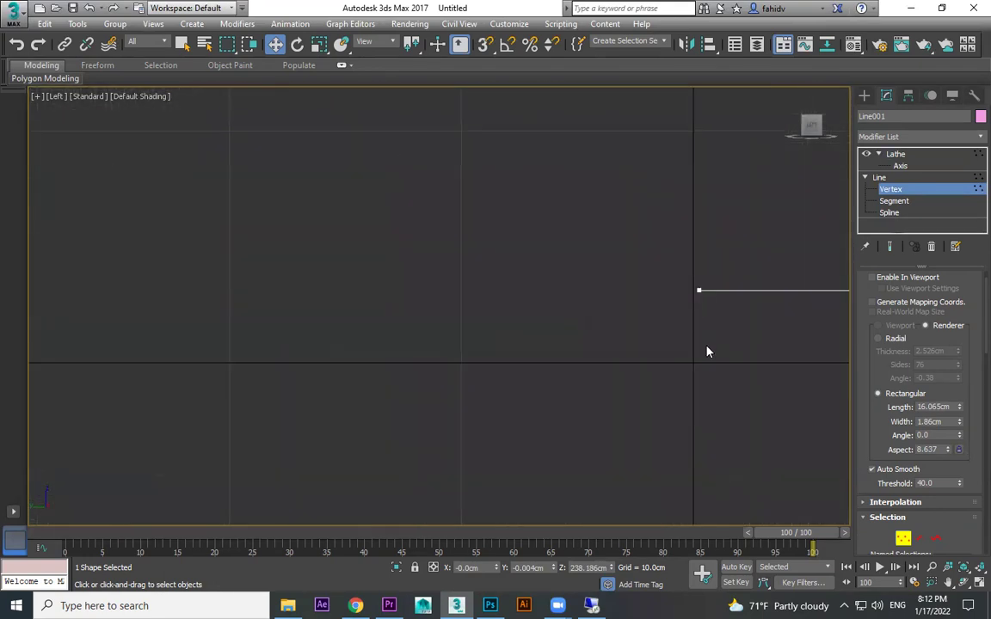
drag(741, 190, 730, 190)
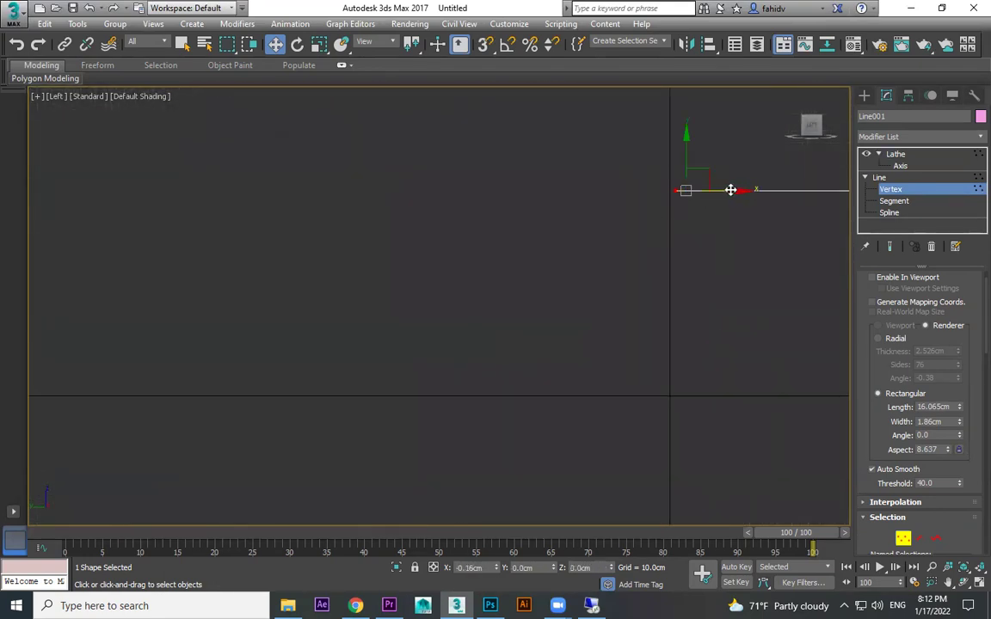
scroll(697, 298, down, 5)
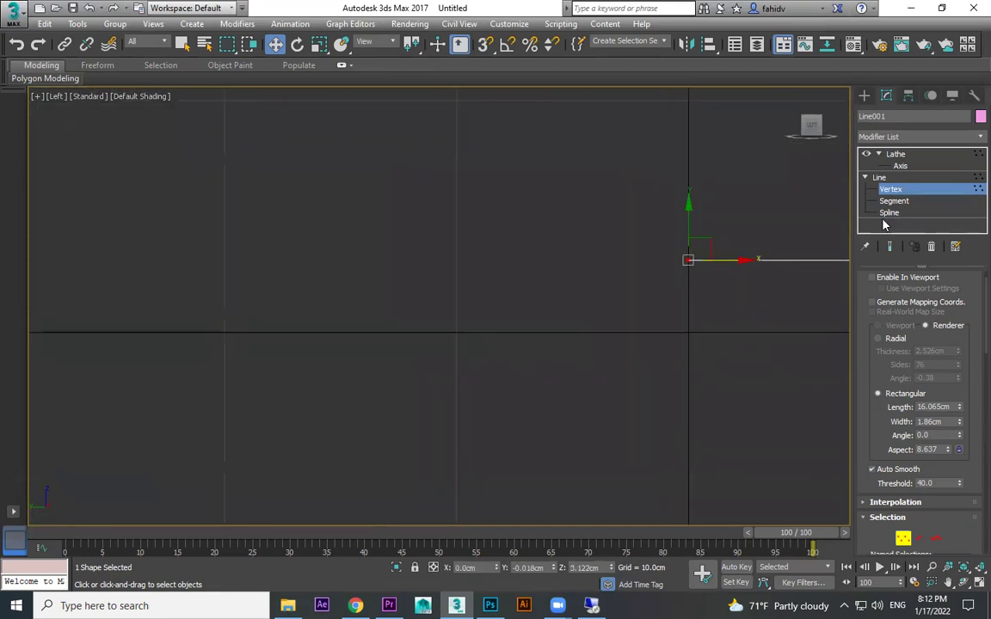
- Show the lathed pawn in the Perspective view, turn off Flip Normals and inspect the underside of the base
click(899, 154)
key(p)
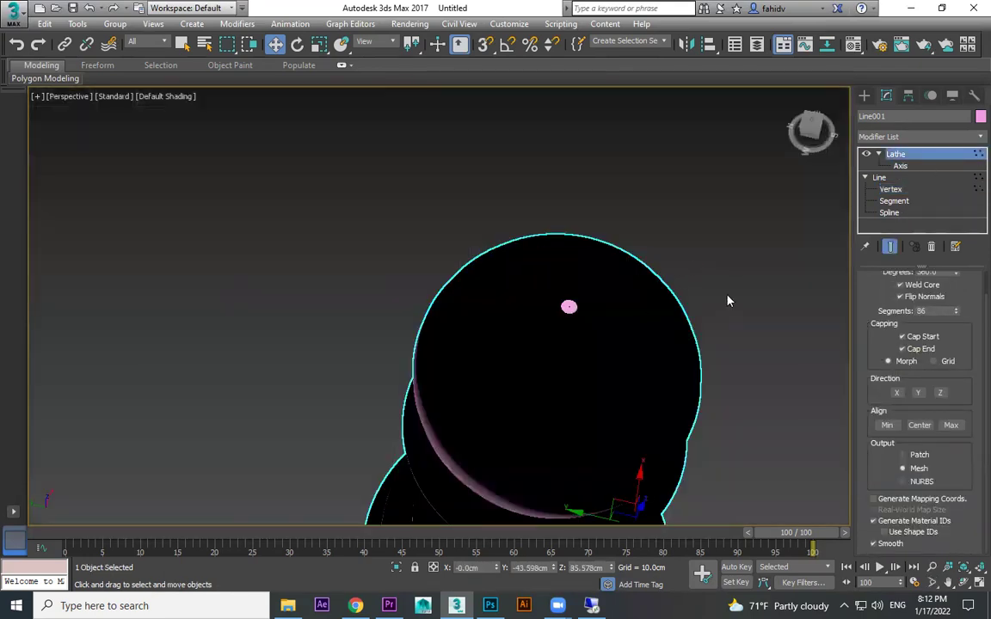
scroll(708, 309, down, 8)
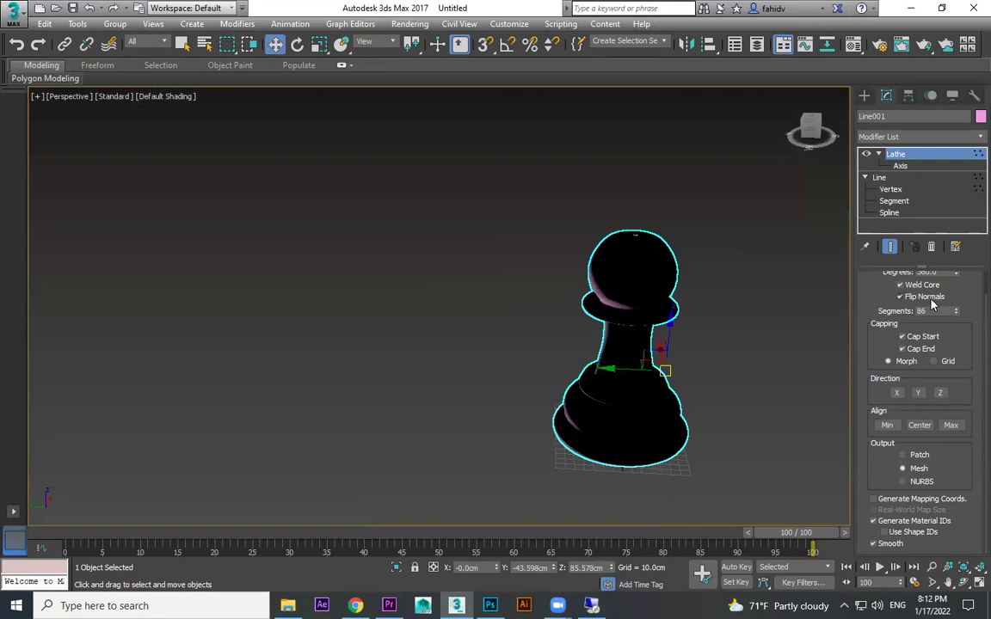
click(900, 296)
alt+middle_drag(755, 321, 753, 199)
- Nudge the profile's bottom and top end vertices along Y near the center axis, and check the lathed pawn
click(890, 189)
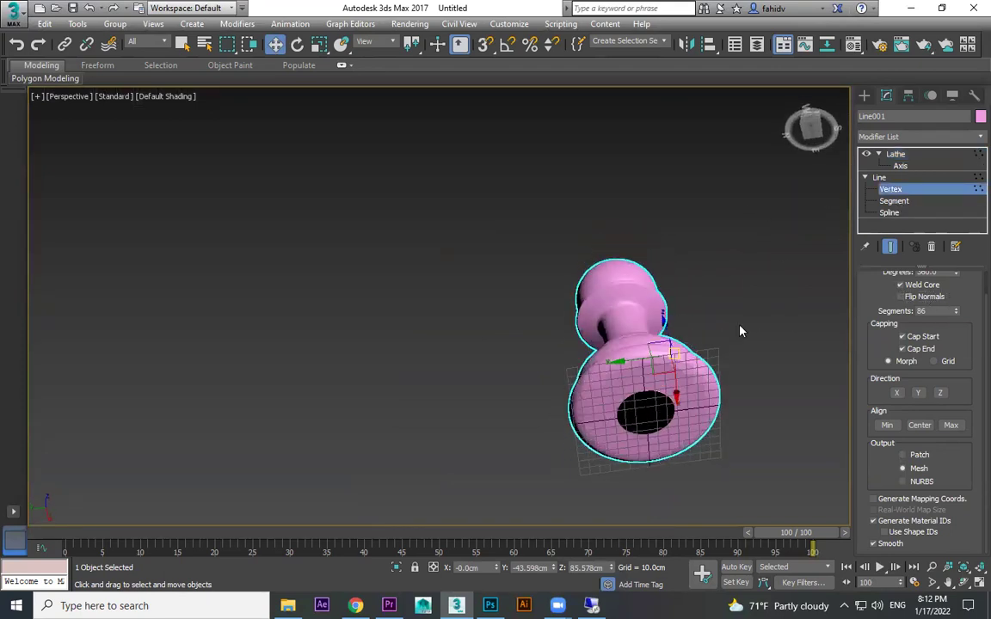
scroll(559, 438, up, 4)
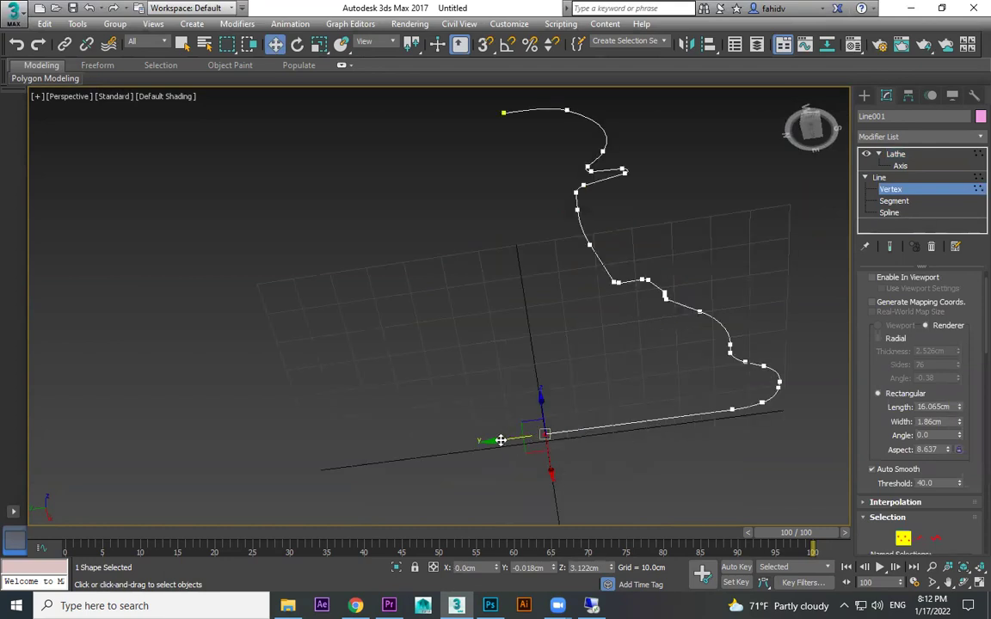
click(503, 113)
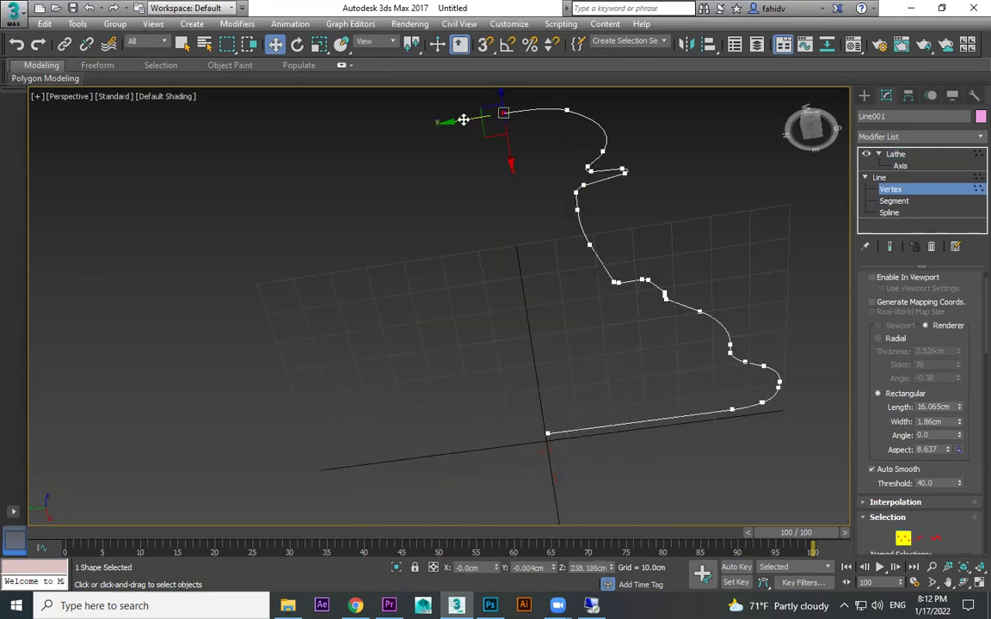
click(895, 153)
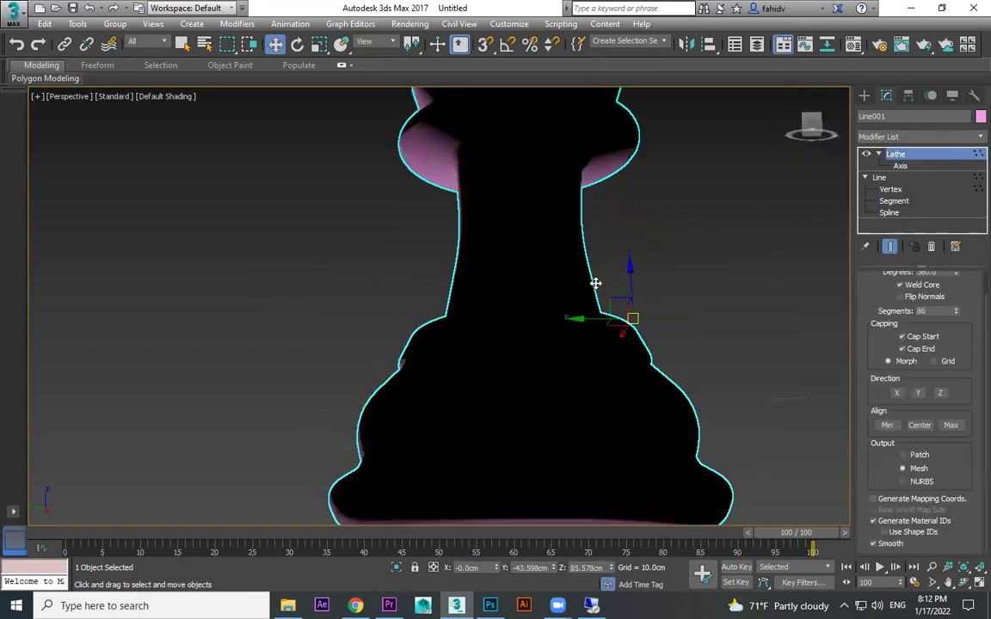
scroll(602, 292, down, 3)
scroll(677, 315, down, 2)
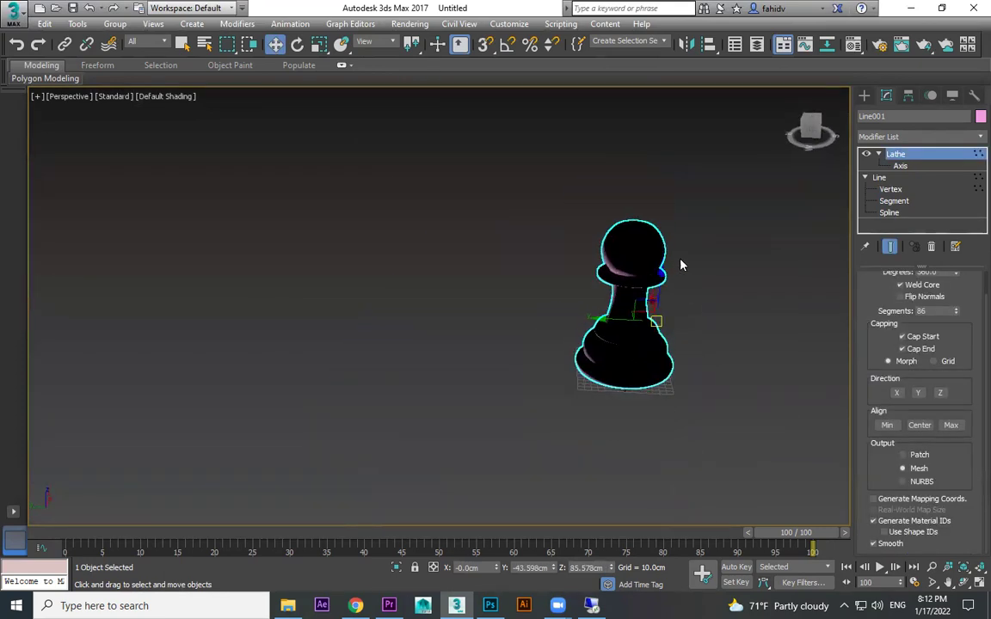
- Turn on Flip Normals for the lathed pawn and inspect the hole at the top of its head
click(931, 297)
alt+middle_drag(740, 314, 419, 252)
click(702, 347)
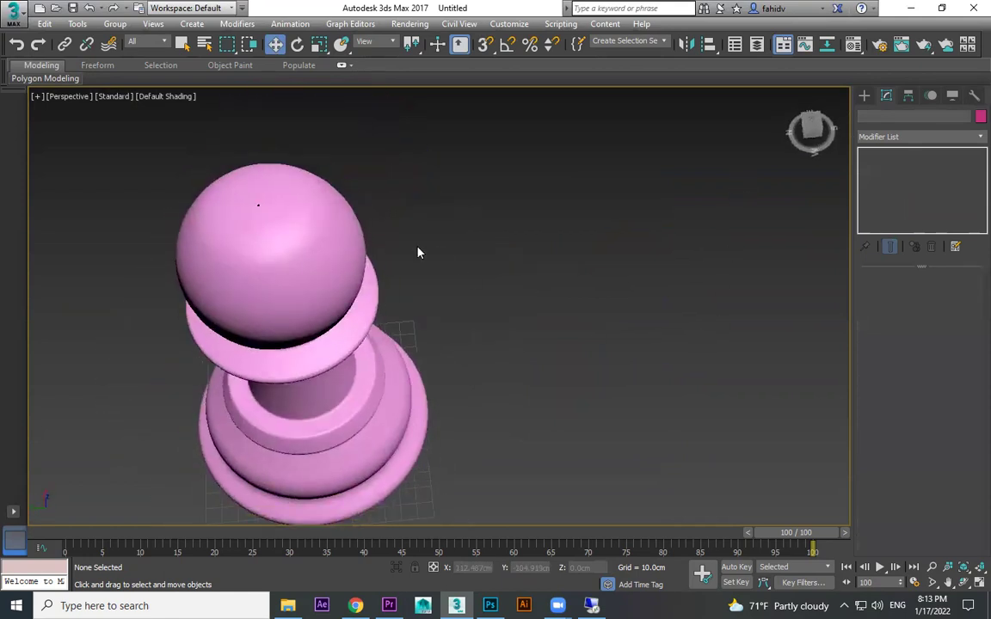
scroll(557, 266, up, 10)
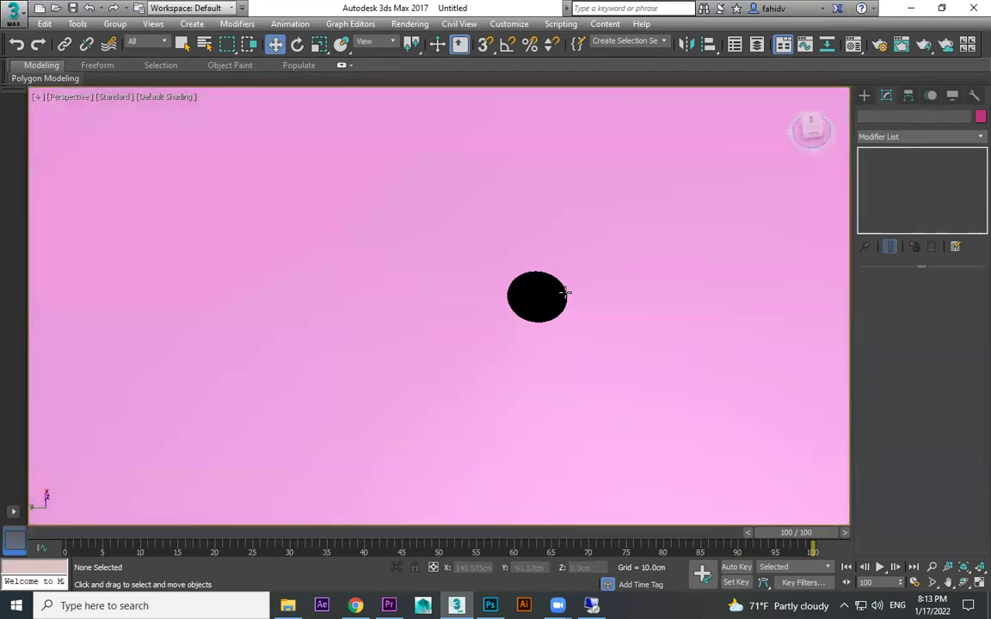
click(566, 292)
scroll(661, 288, down, 2)
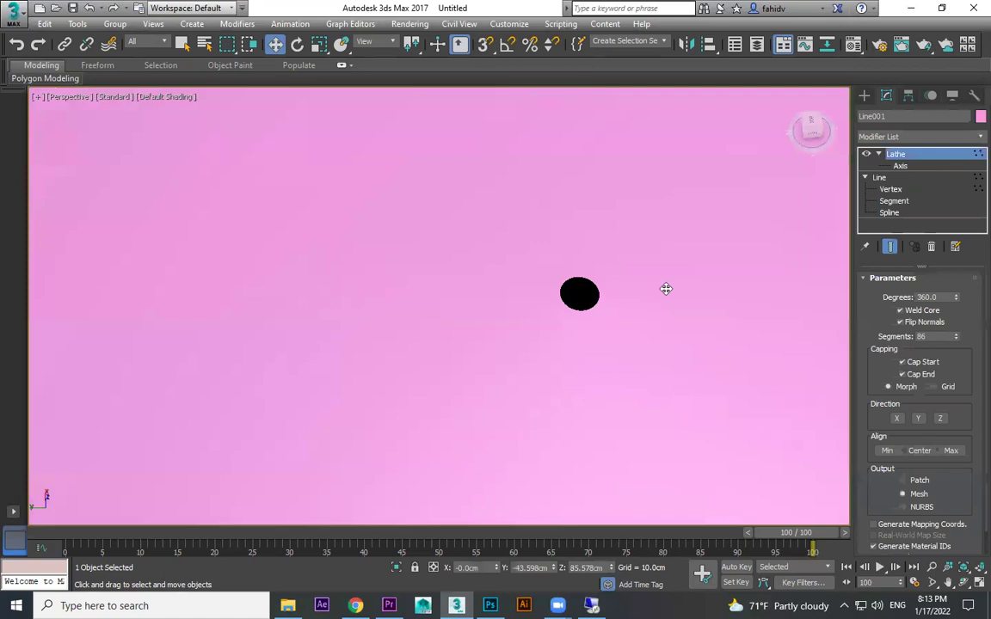
scroll(701, 287, down, 6)
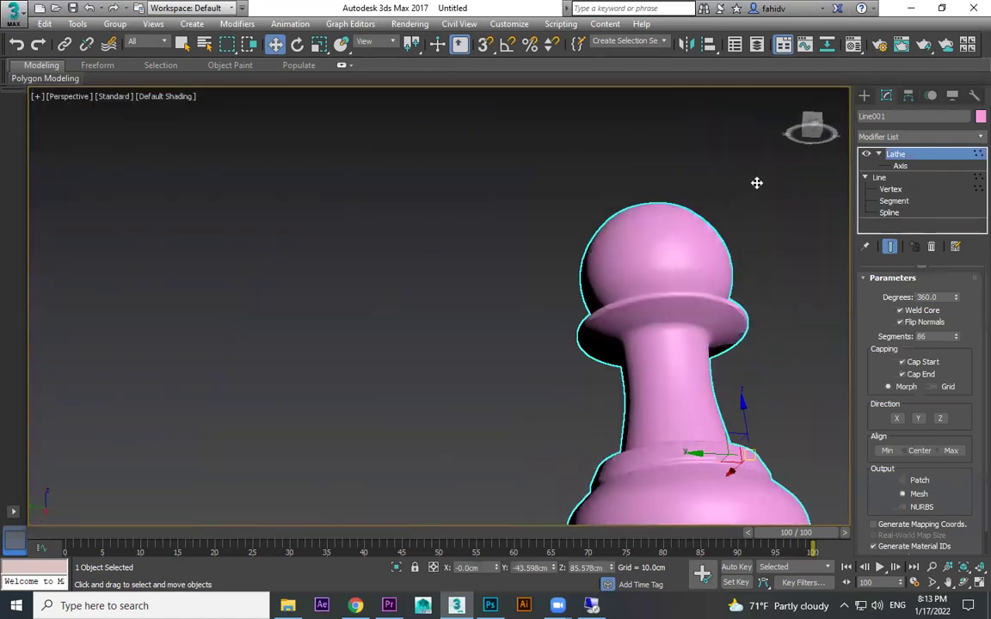
scroll(718, 276, down, 8)
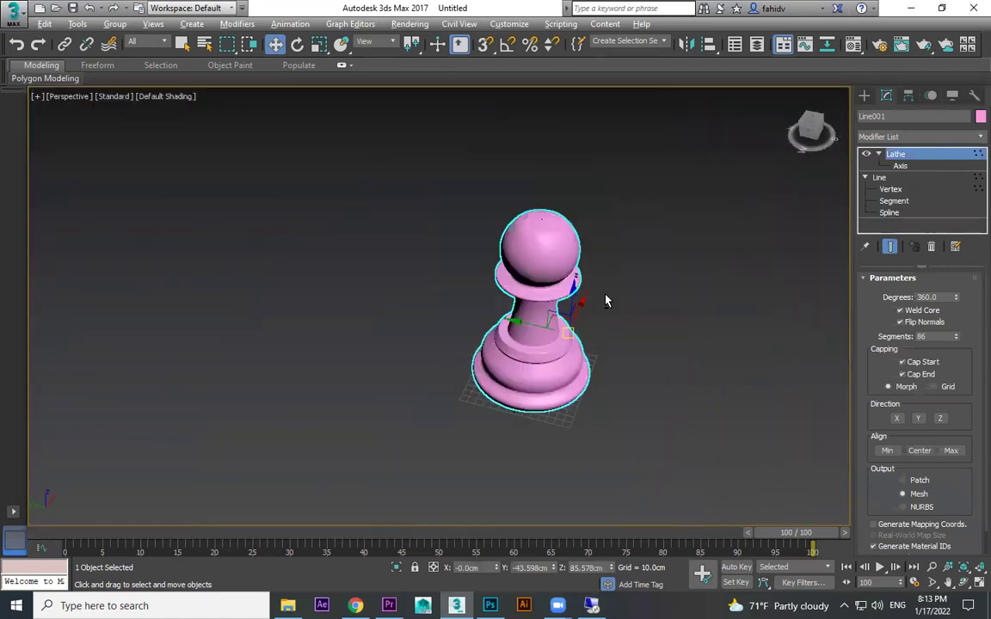
alt+middle_drag(605, 300, 599, 256)
- Assign the 02 - Default material to the pawn, with a near-black diffuse color of value 12, Specular Level 89 and Glossiness 35
key(m)
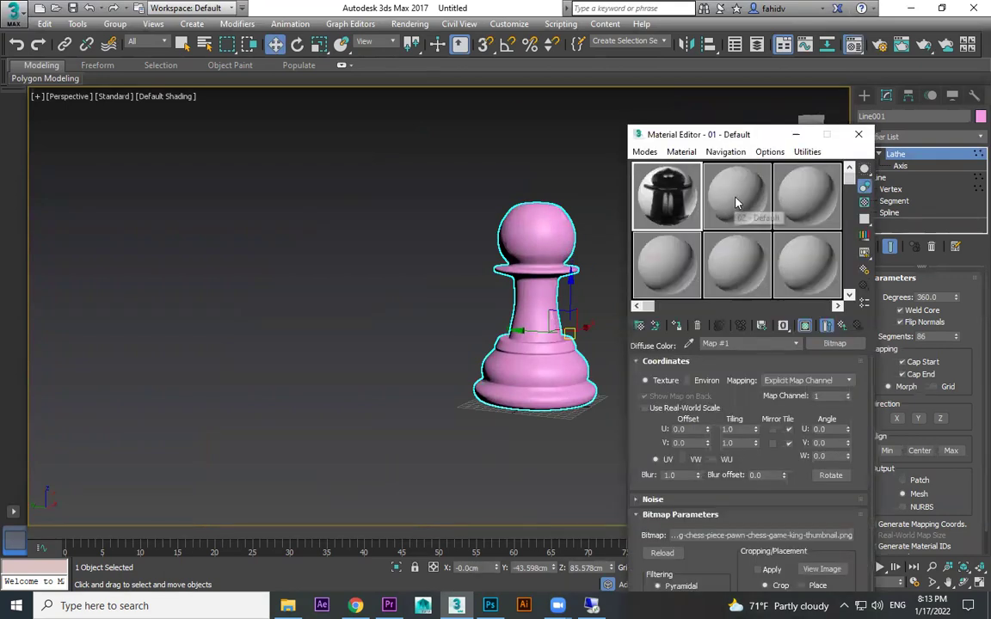
click(677, 327)
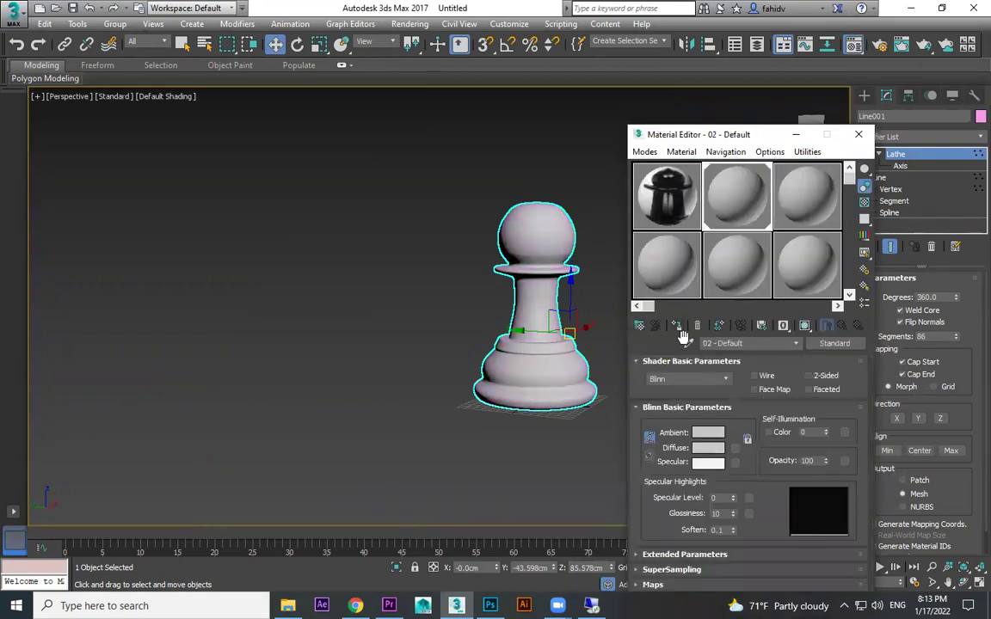
click(707, 448)
drag(495, 159, 413, 169)
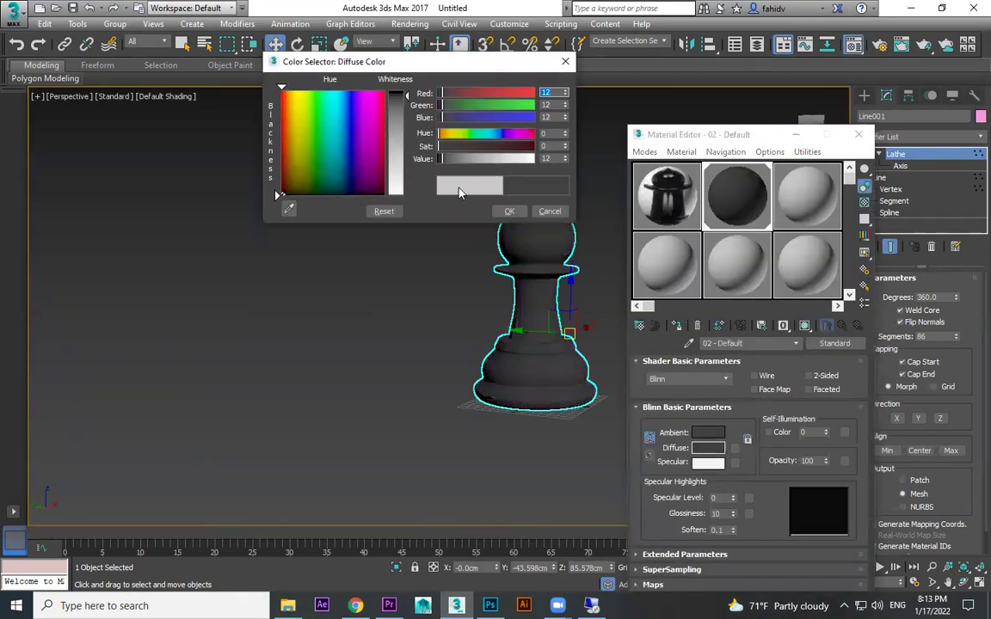
click(509, 210)
mouse_move(732, 497)
mouse_down()
mouse_move(732, 456)
mouse_move(733, 497)
mouse_up()
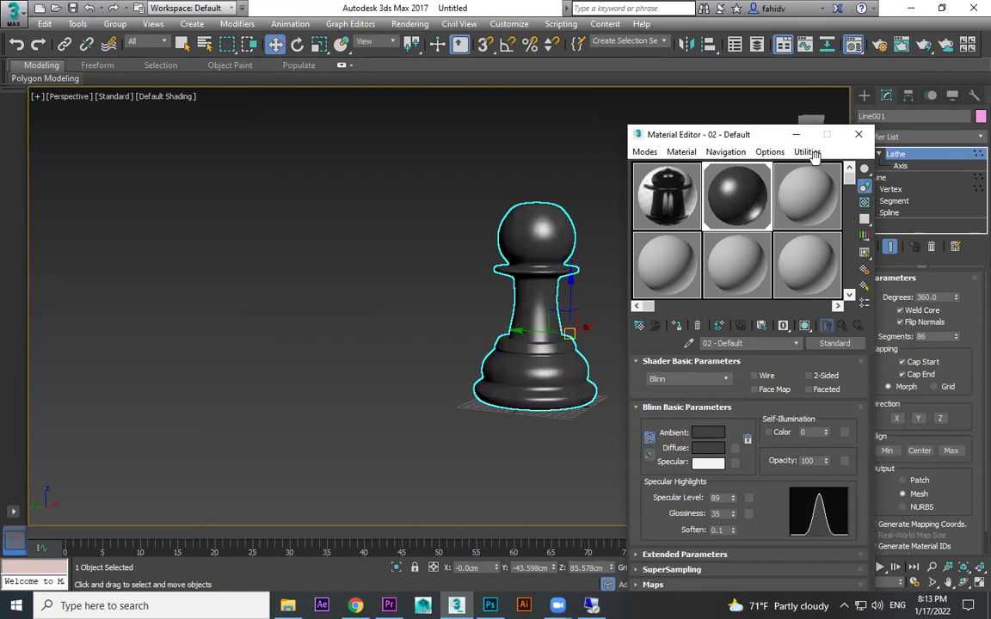
click(859, 134)
click(628, 261)
- Convert the pawn to an Editable Poly
scroll(579, 314, up, 5)
click(374, 201)
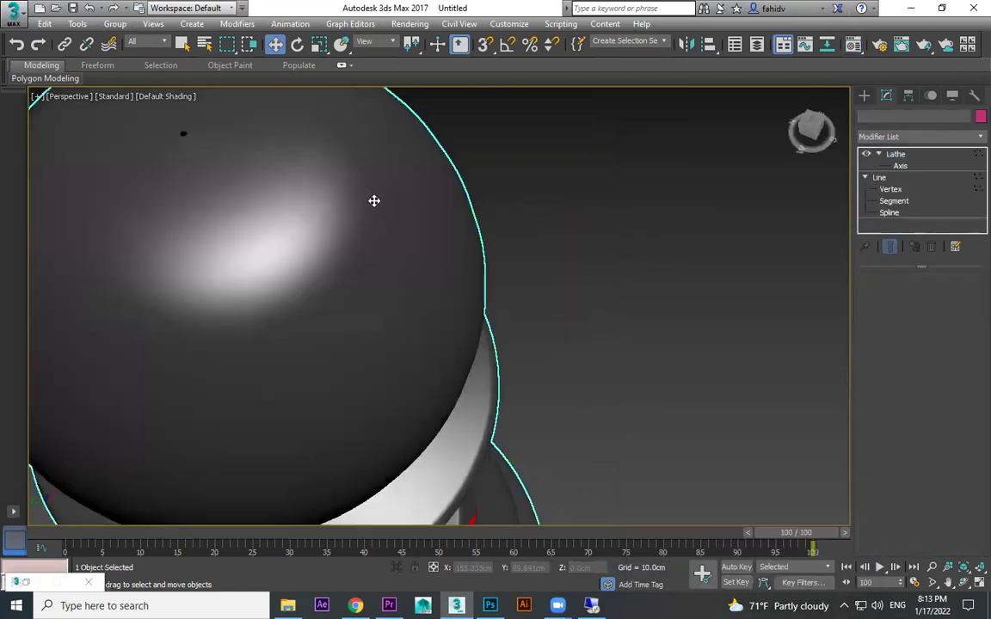
middle_drag(374, 201, 511, 261)
right_click(334, 232)
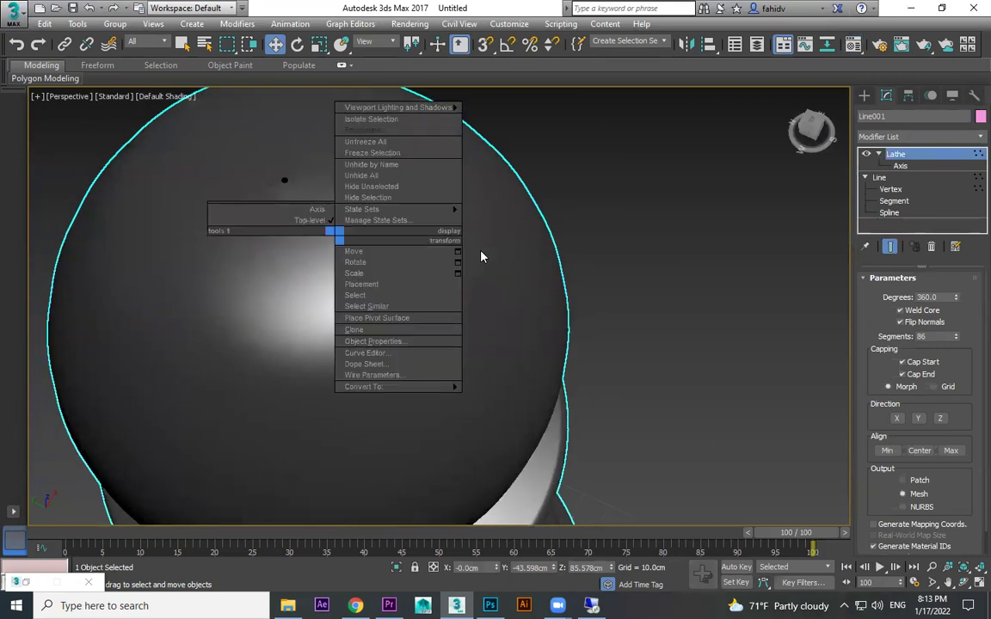
mouse_move(364, 384)
click(515, 400)
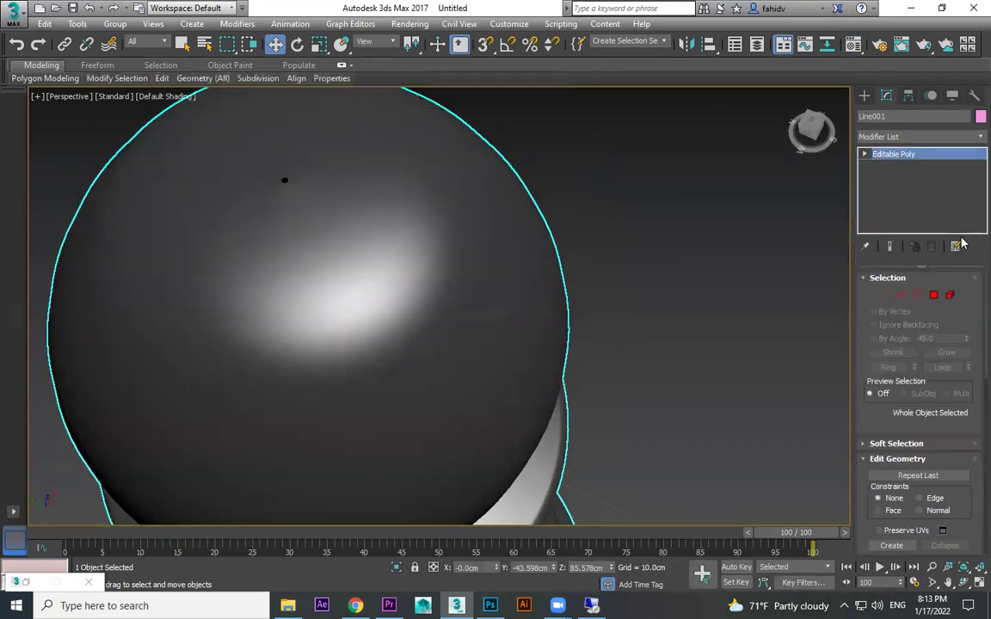
- Select only the innermost vertex ring around the hole on top of the head and scale it down to close the hole
click(884, 294)
scroll(305, 210, up, 10)
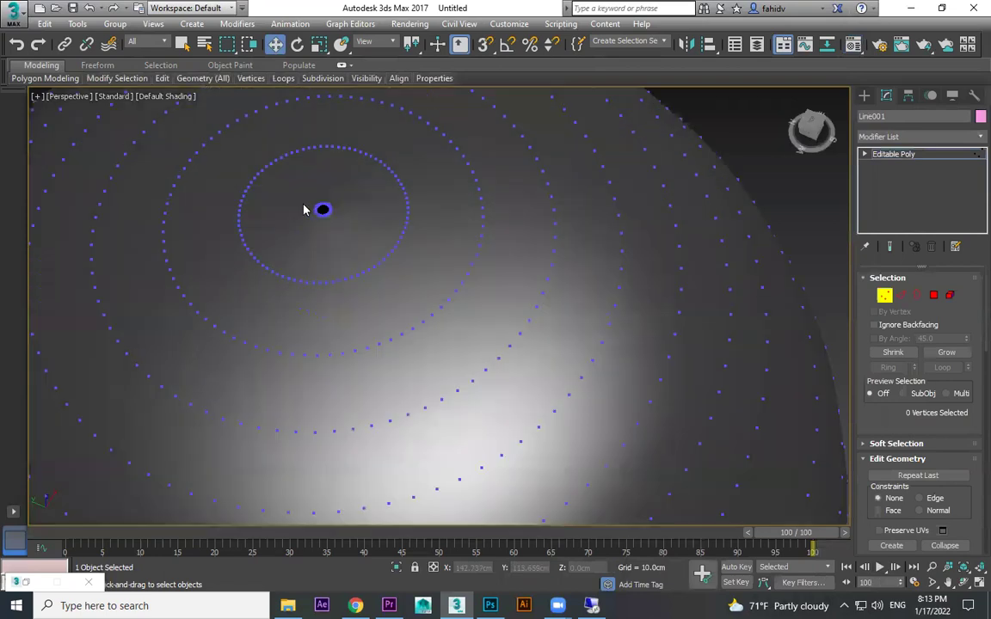
drag(364, 271, 366, 272)
scroll(437, 245, down, 8)
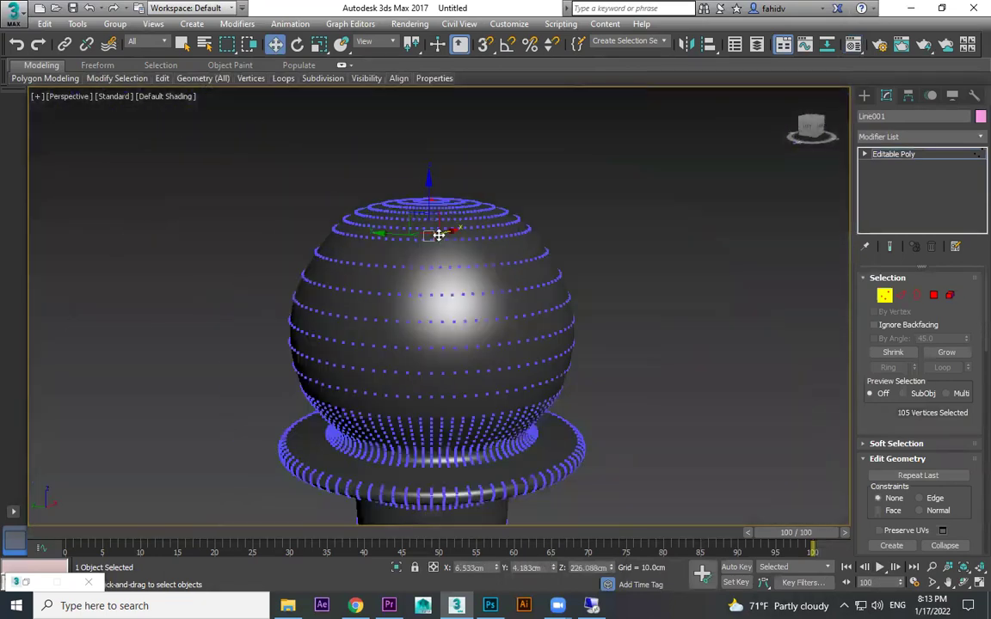
alt+middle_drag(439, 234, 434, 228)
alt+drag(572, 398, 590, 405)
alt+middle_drag(491, 221, 492, 395)
scroll(437, 169, up, 10)
key(r)
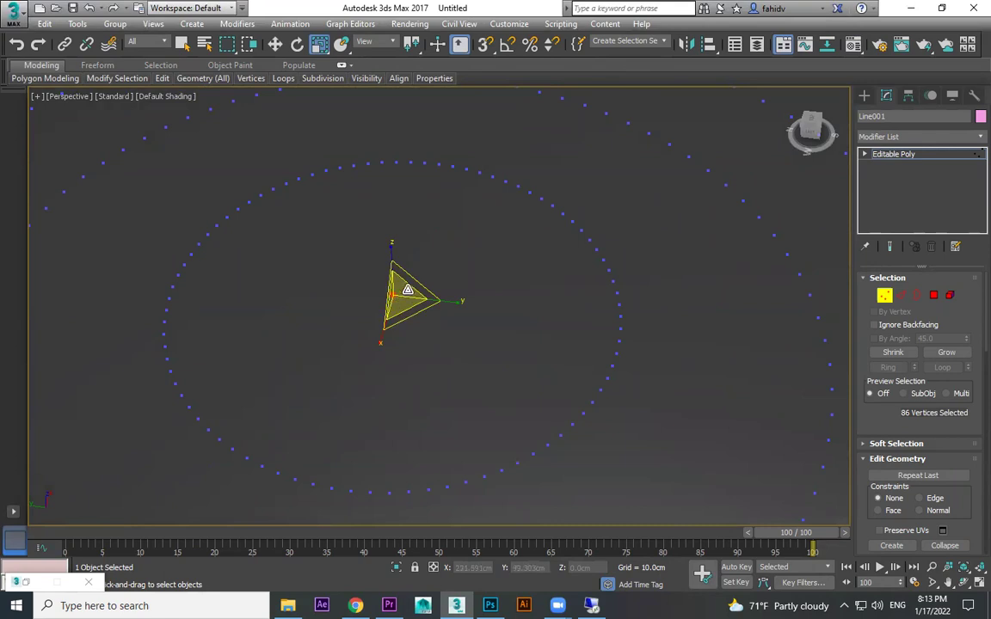
click(864, 96)
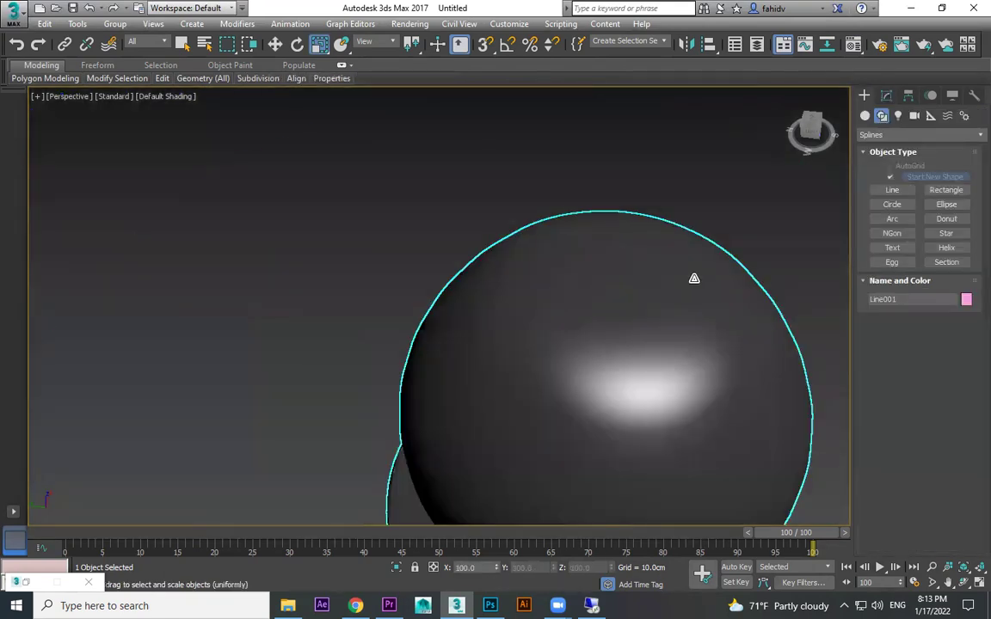
- Scale the whole pawn down uniformly to about 27 percent
scroll(694, 279, down, 5)
click(744, 290)
scroll(754, 259, down, 3)
middle_drag(754, 259, 613, 243)
scroll(636, 303, up, 2)
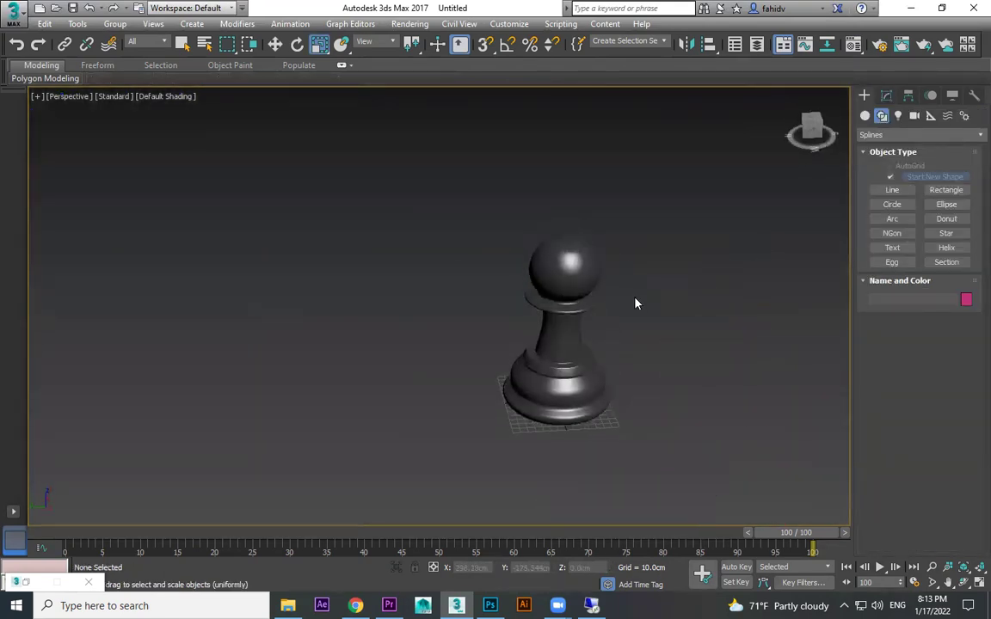
click(563, 293)
scroll(602, 310, down, 4)
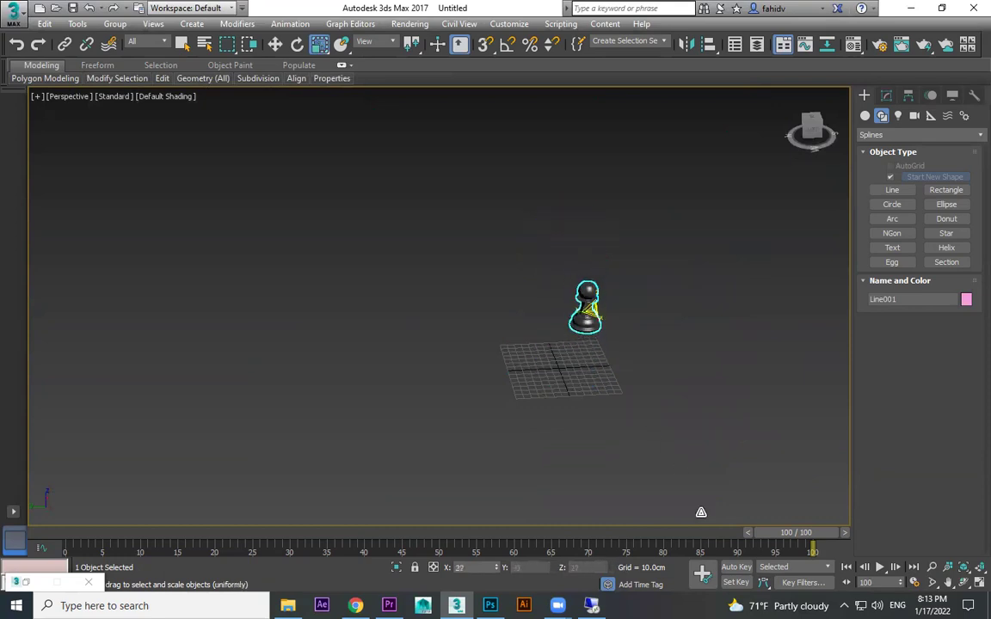
- Move the pawn down to the grid's far corner, to about X -17.8, Y -47.6, Z 52.4 cm
scroll(679, 425, up, 4)
key(w)
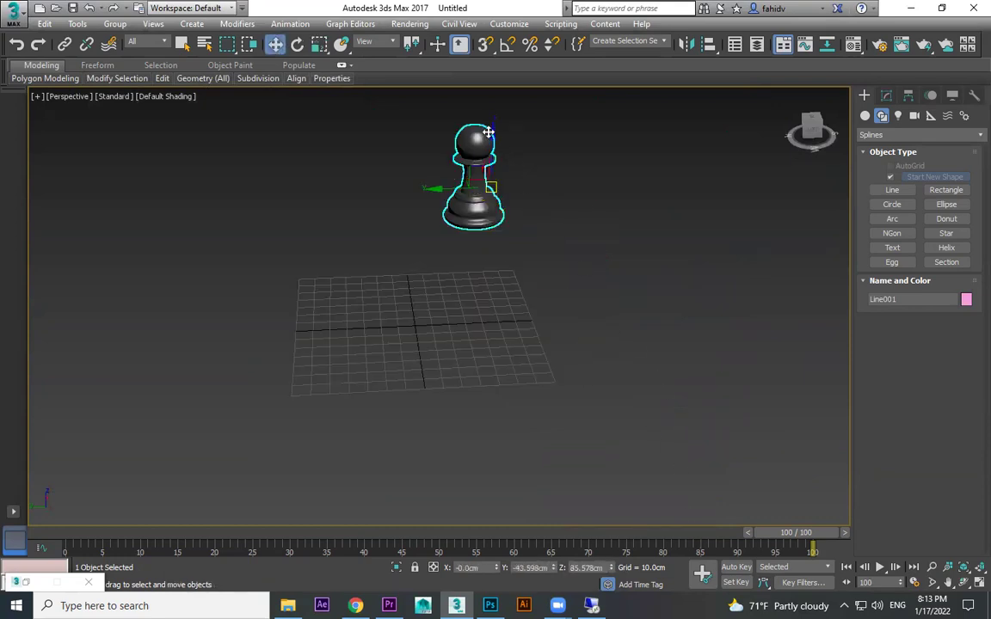
drag(487, 132, 499, 202)
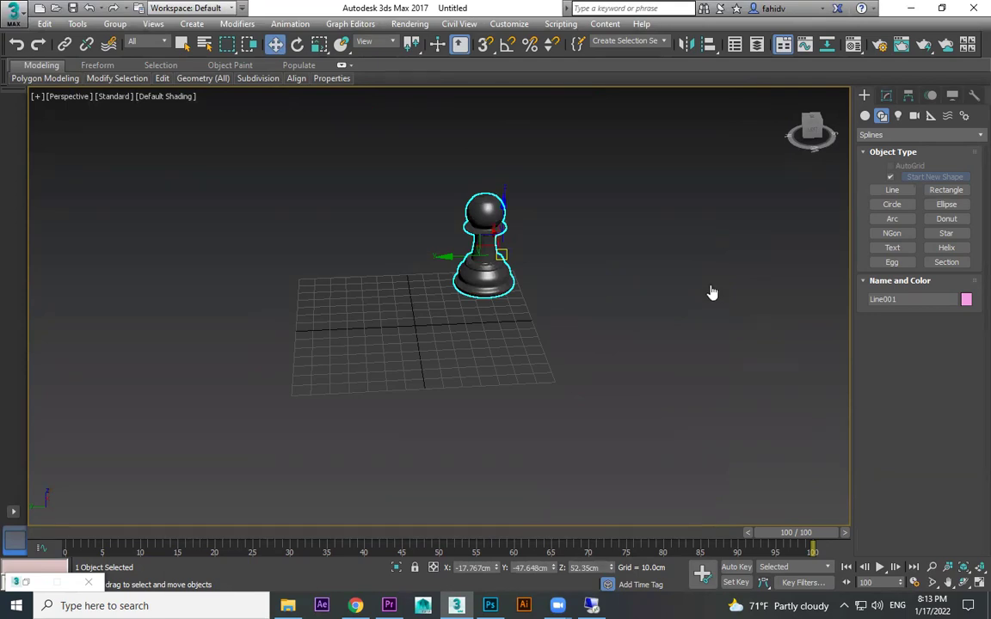
- Switch to Chrome and look through the related chess piece images for other shapes to revolve
key(alt+Tab)
scroll(712, 292, down, 4)
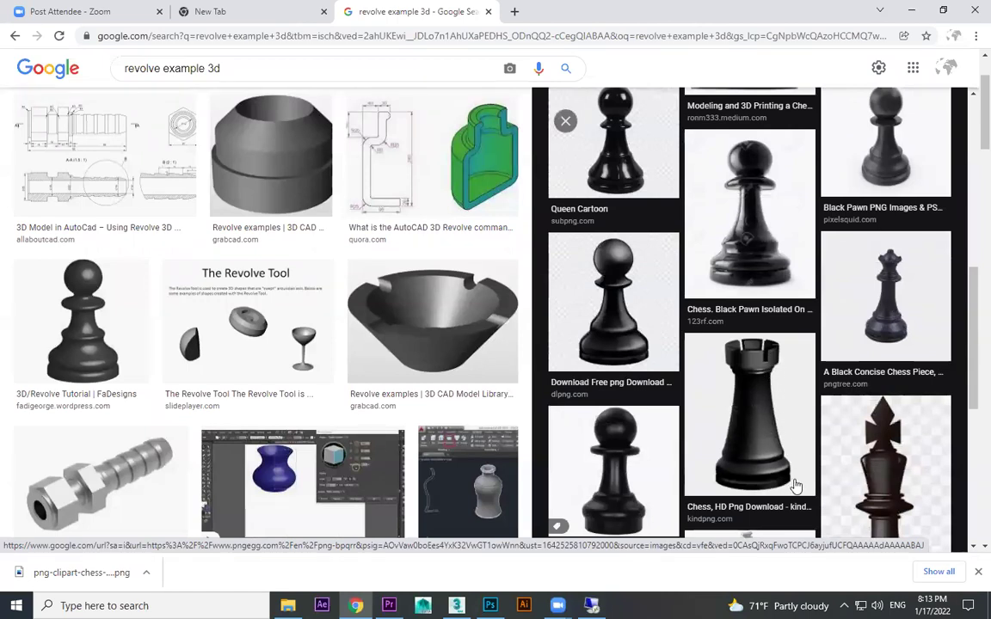
scroll(753, 398, down, 2)
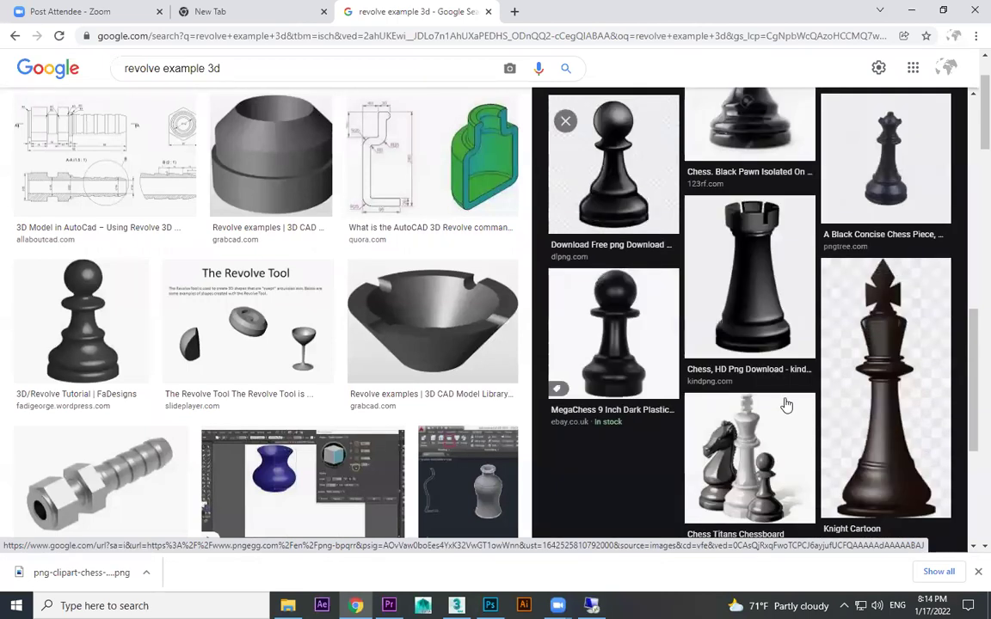
scroll(579, 309, up, 4)
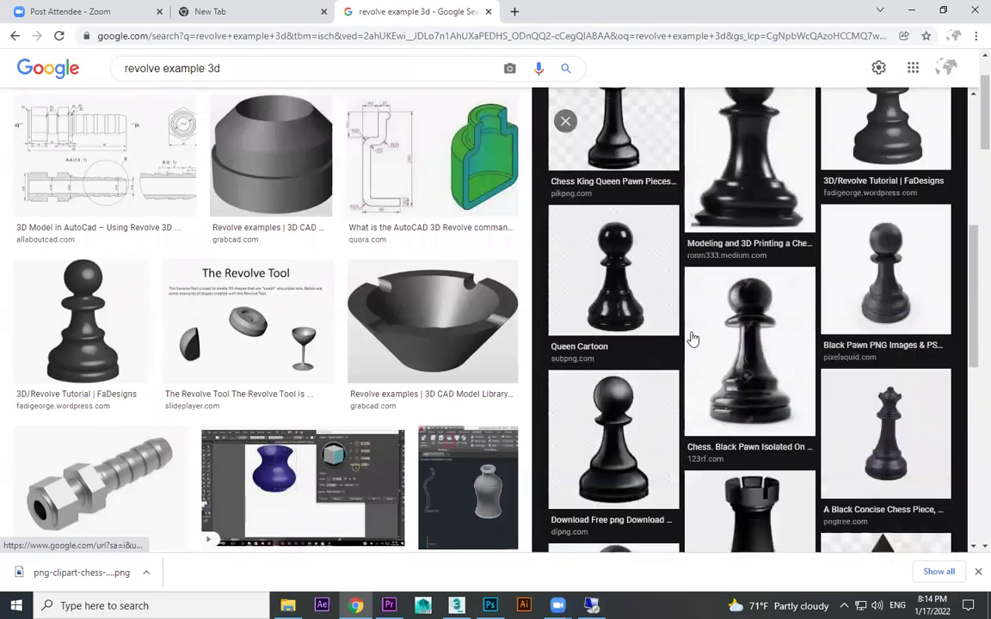
scroll(692, 337, down, 2)
scroll(678, 382, up, 5)
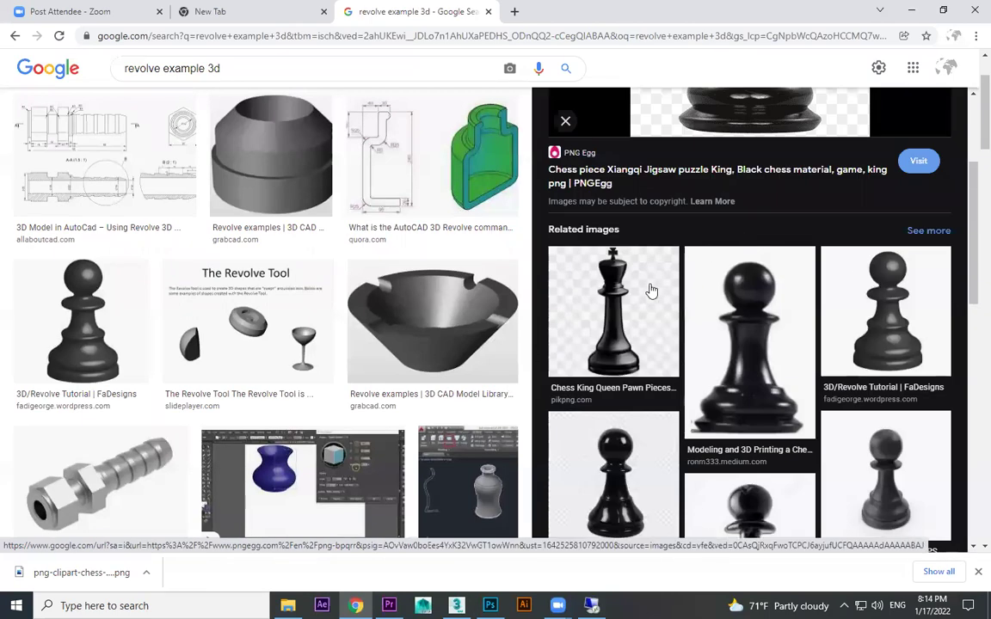
scroll(793, 349, down, 7)
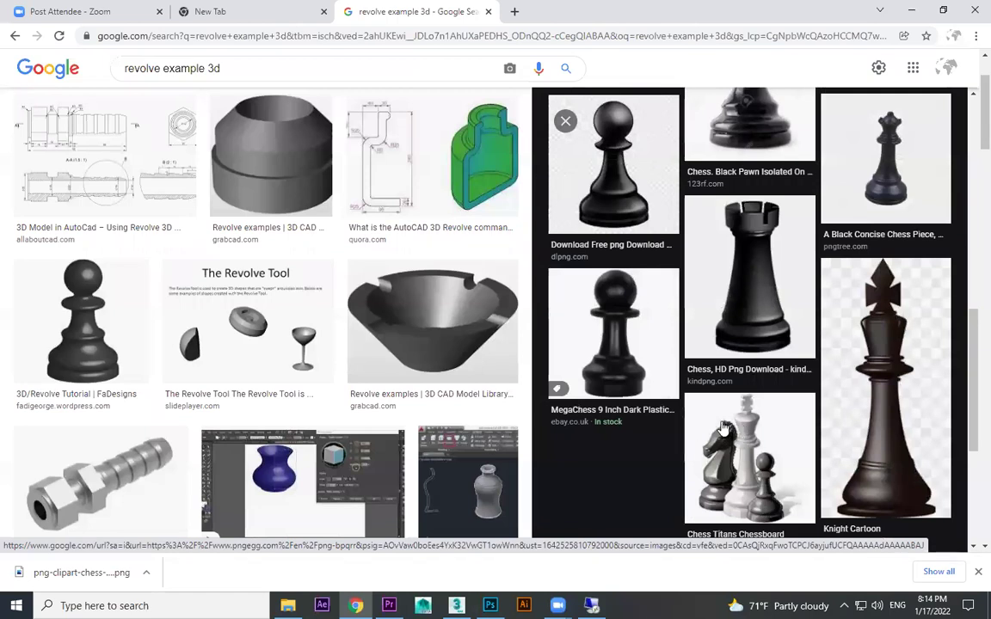
scroll(761, 368, up, 2)
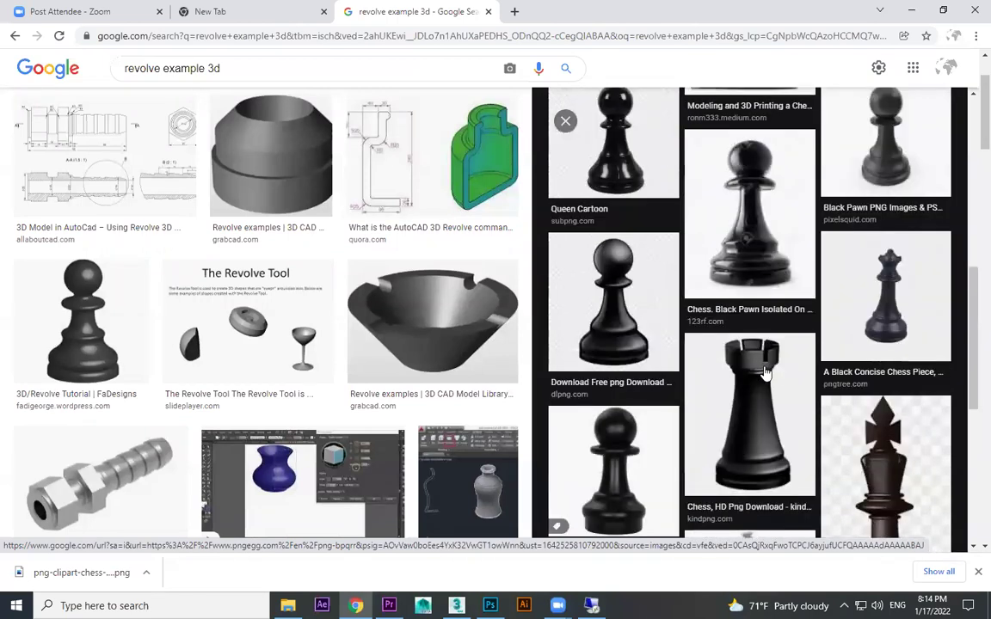
scroll(694, 336, up, 1)
scroll(688, 340, down, 3)
scroll(654, 292, up, 6)
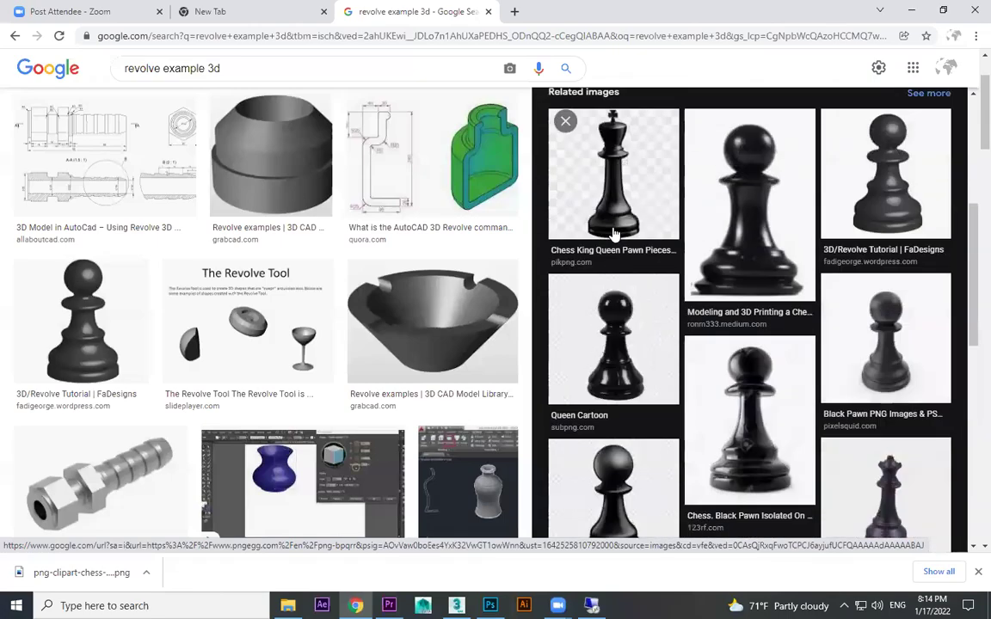
scroll(662, 301, up, 2)
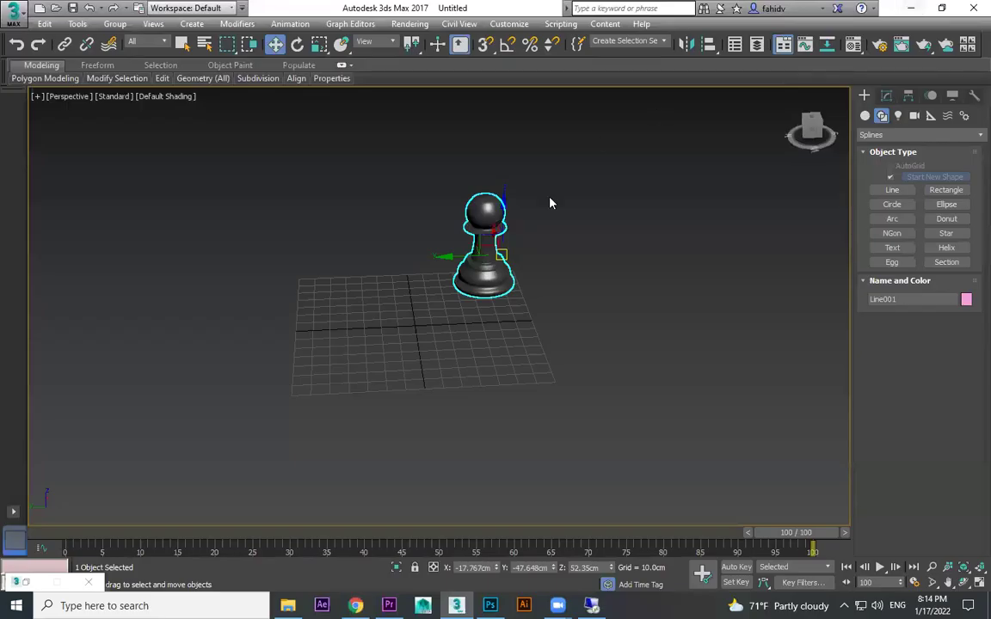
- Show the Perspective view and undo the last three operations to restore the pawn
scroll(478, 218, up, 3)
alt+middle_drag(605, 319, 566, 294)
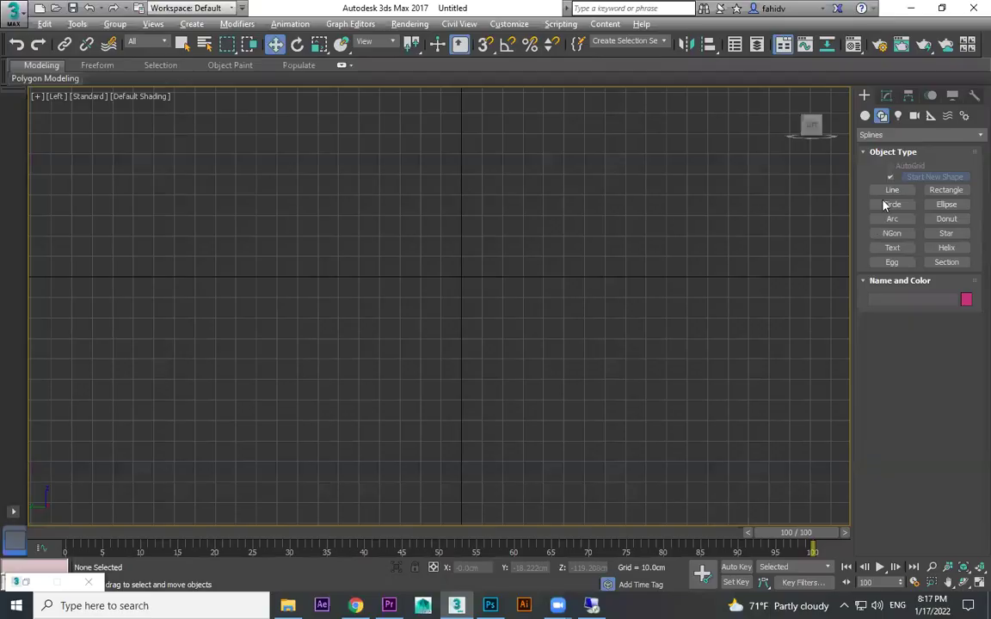
key(p)
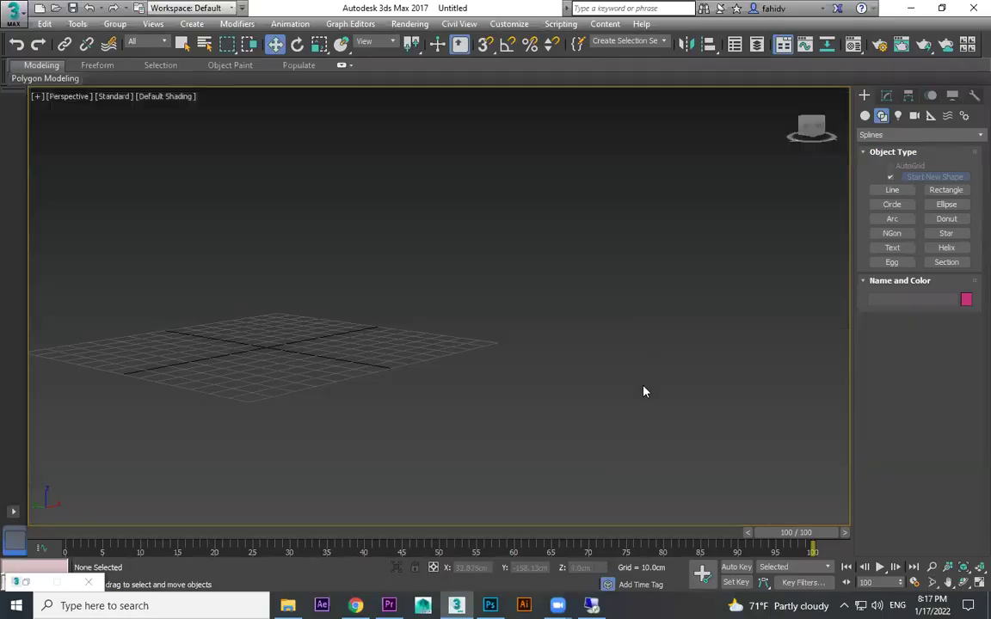
key(ctrl+z)
key(ctrl+z)
key(ctrl+z)
scroll(283, 358, down, 4)
alt+middle_drag(283, 359, 323, 364)
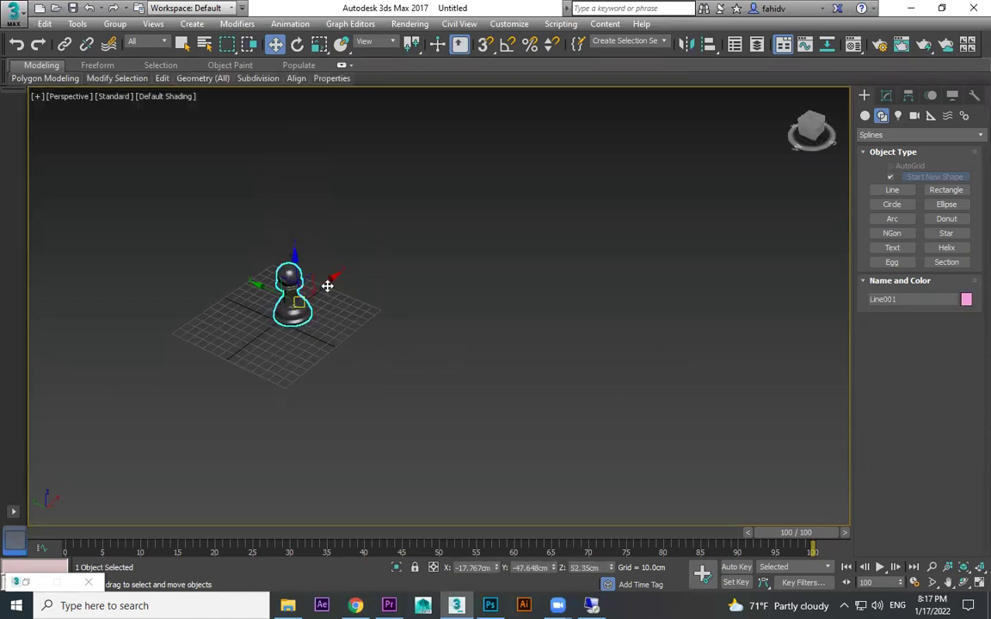
- Move the pawn away from the grid to about X 328.6 cm, and shift it aside and upward in the Left view
drag(326, 285, 581, 223)
click(581, 223)
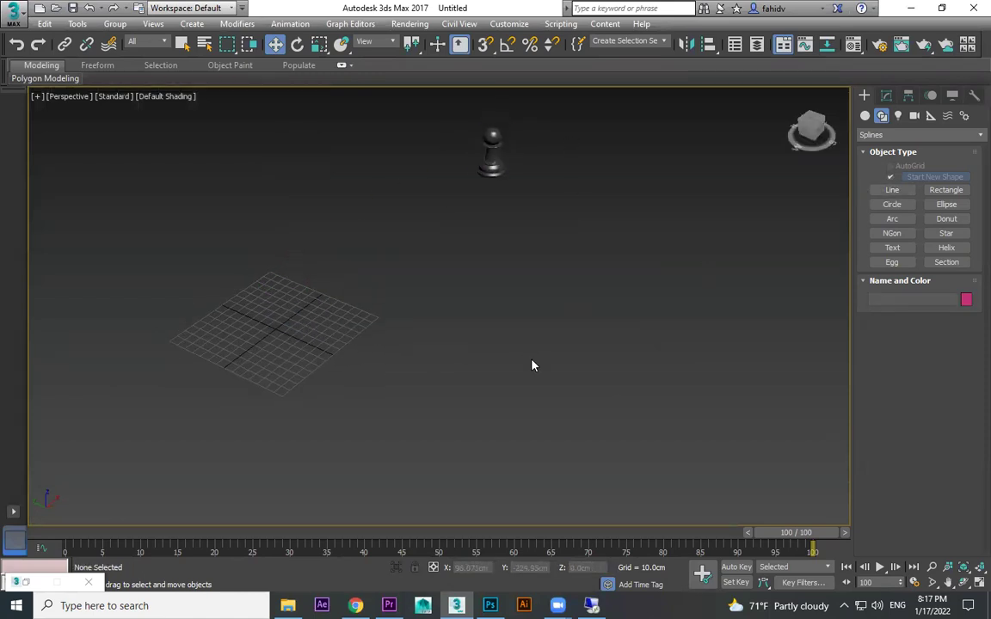
key(l)
middle_drag(551, 286, 515, 382)
click(508, 286)
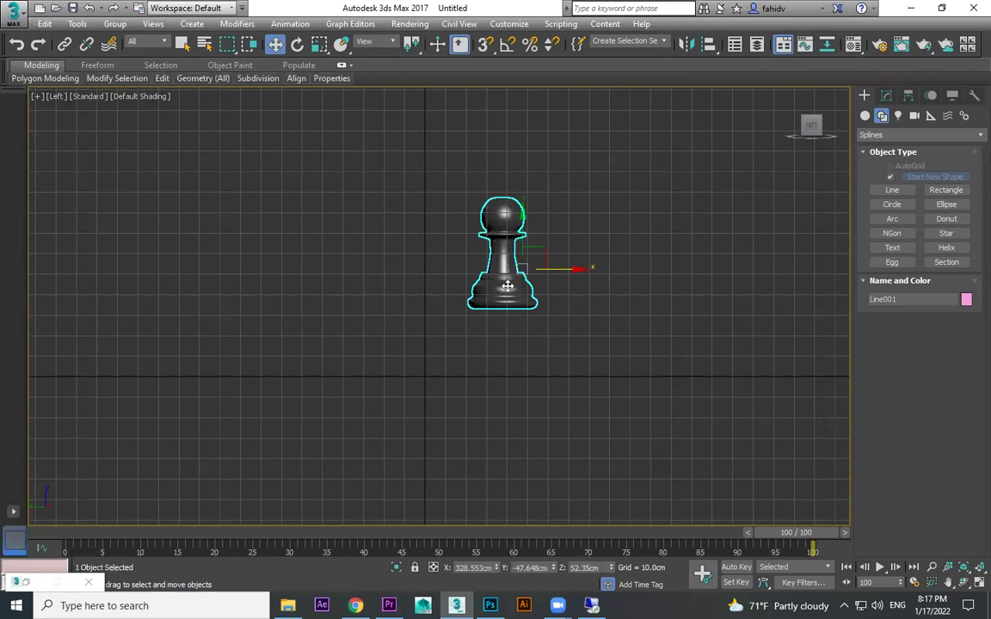
drag(517, 268, 647, 225)
- Create a square plane about 100.3 by 100.3 cm around the vertical center line in the Left view
click(864, 115)
click(892, 179)
click(945, 236)
drag(330, 202, 537, 408)
- Assign the unused 07 - Default standard material to the selected plane in the Material Editor
key(m)
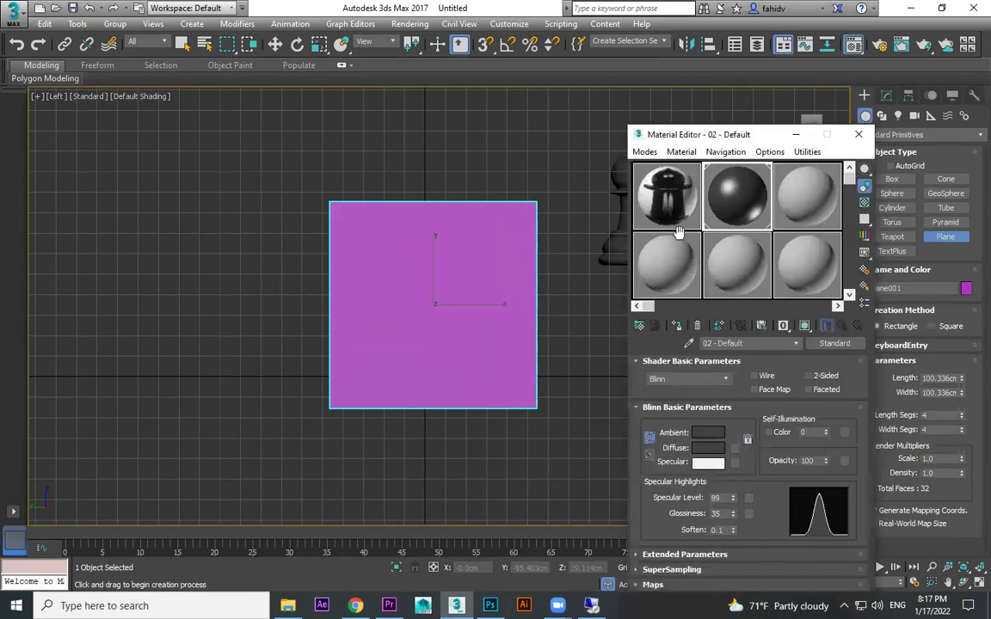
click(677, 262)
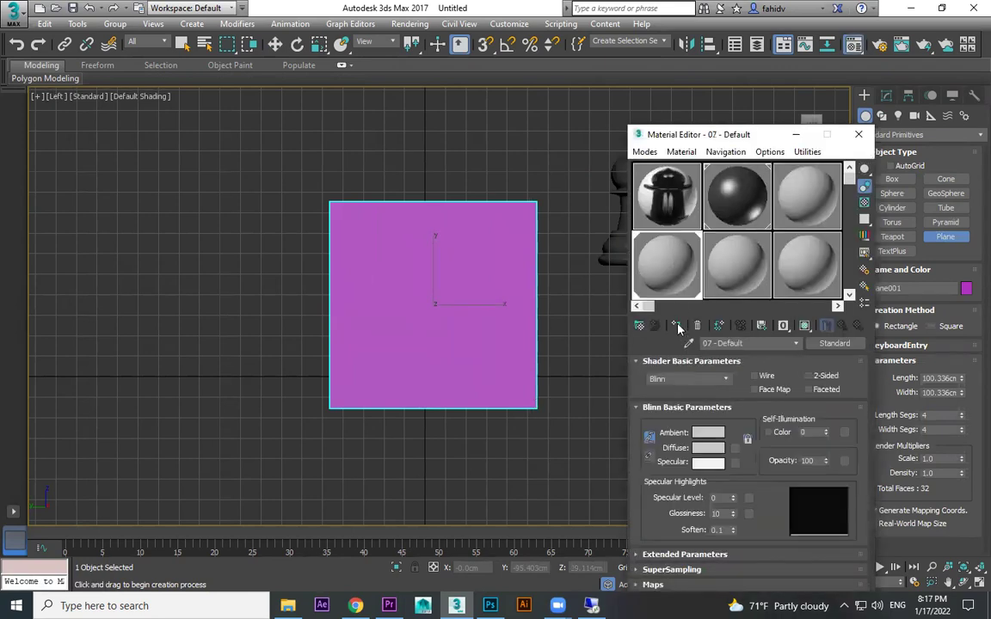
click(677, 326)
click(733, 448)
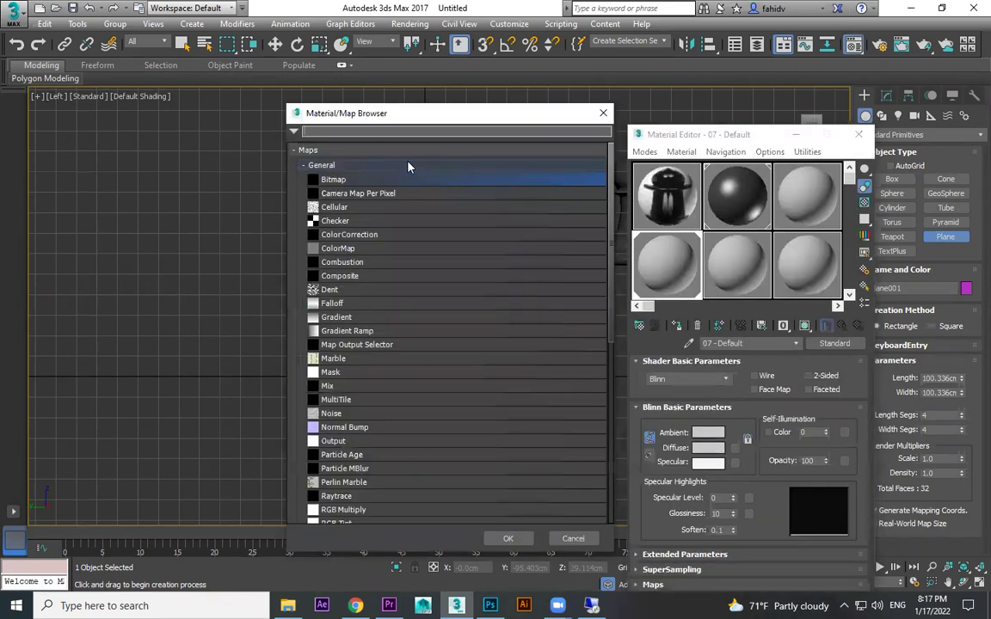
double_click(344, 181)
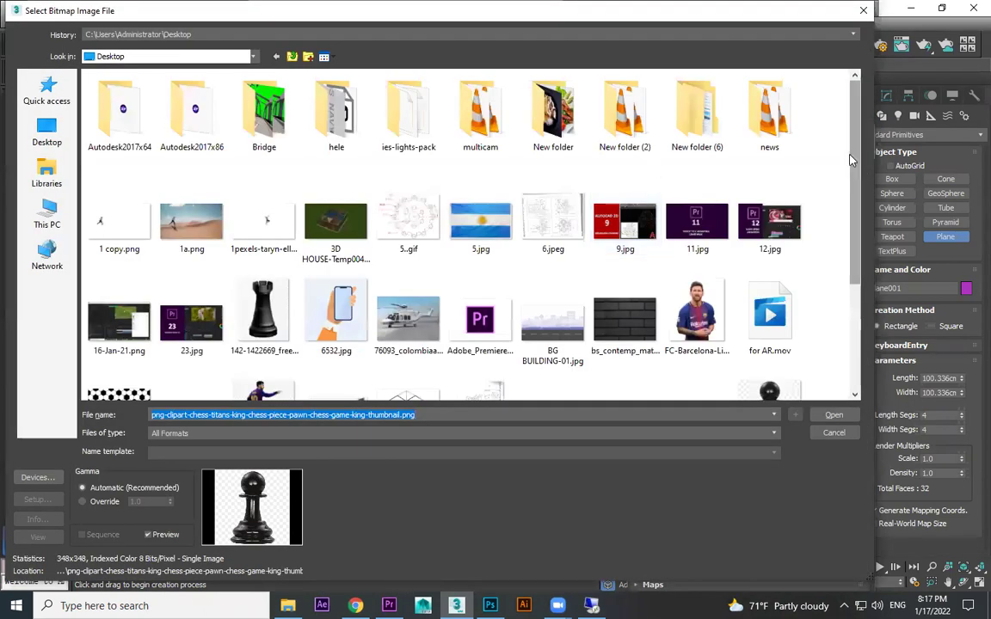
click(263, 318)
scroll(301, 320, down, 2)
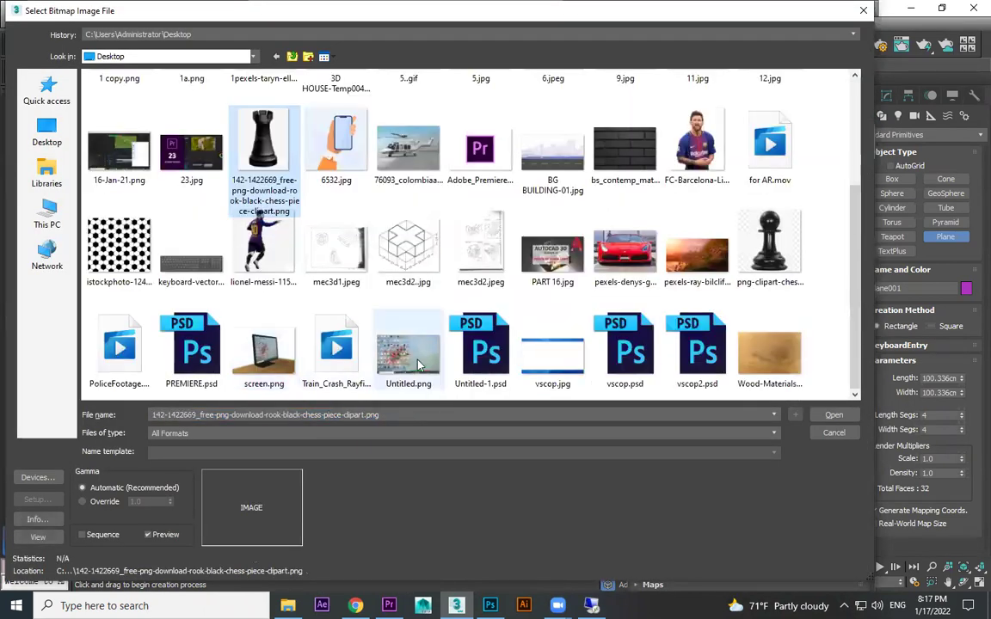
scroll(551, 339, up, 2)
scroll(645, 356, down, 2)
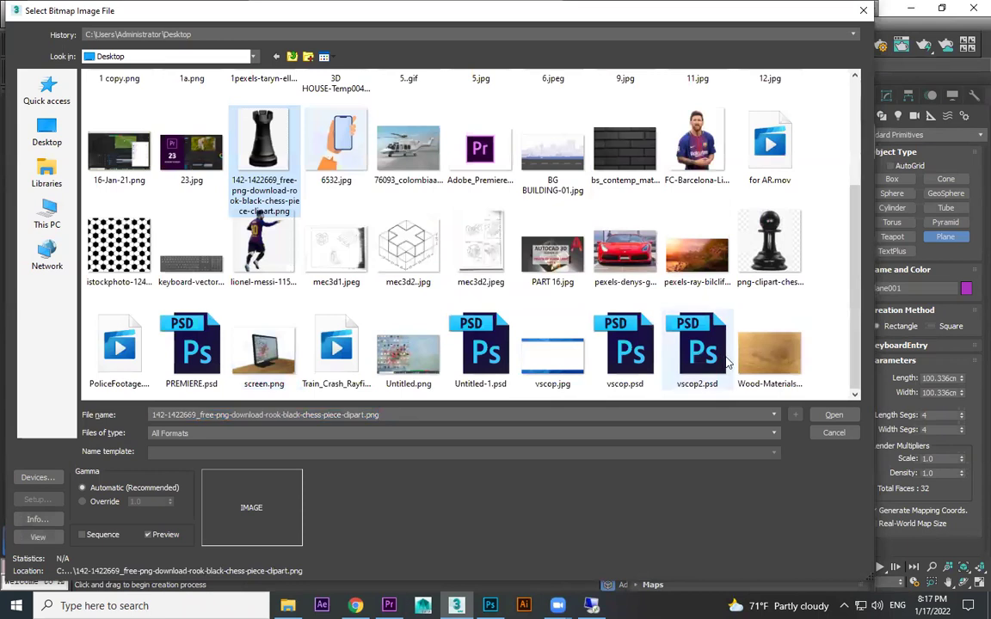
scroll(726, 364, up, 2)
scroll(727, 364, down, 2)
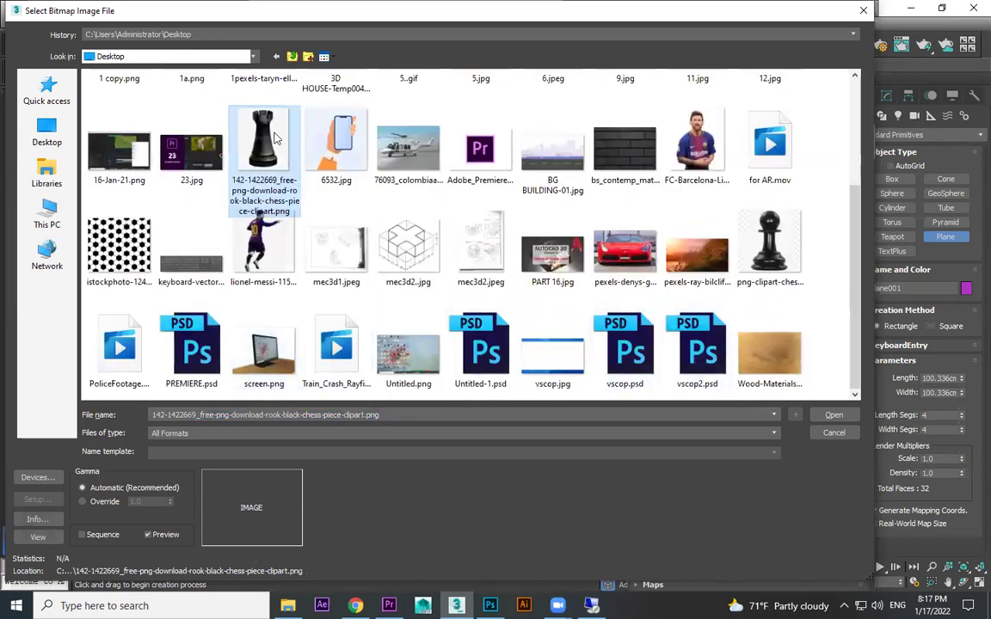
click(836, 415)
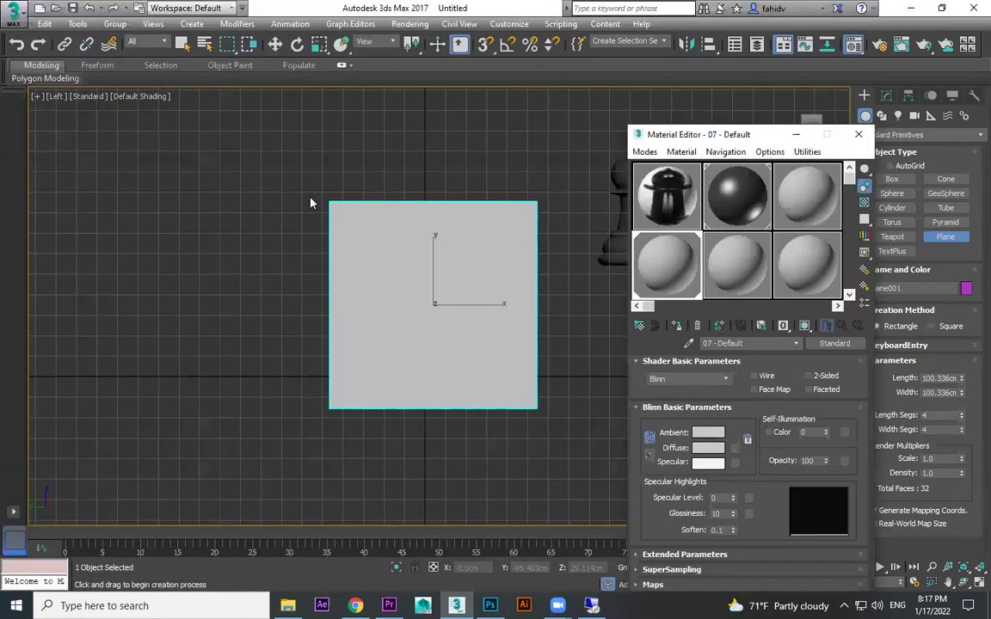
click(834, 415)
- Choose Bitmap again for the diffuse map and select the black rook image on the Desktop
click(818, 345)
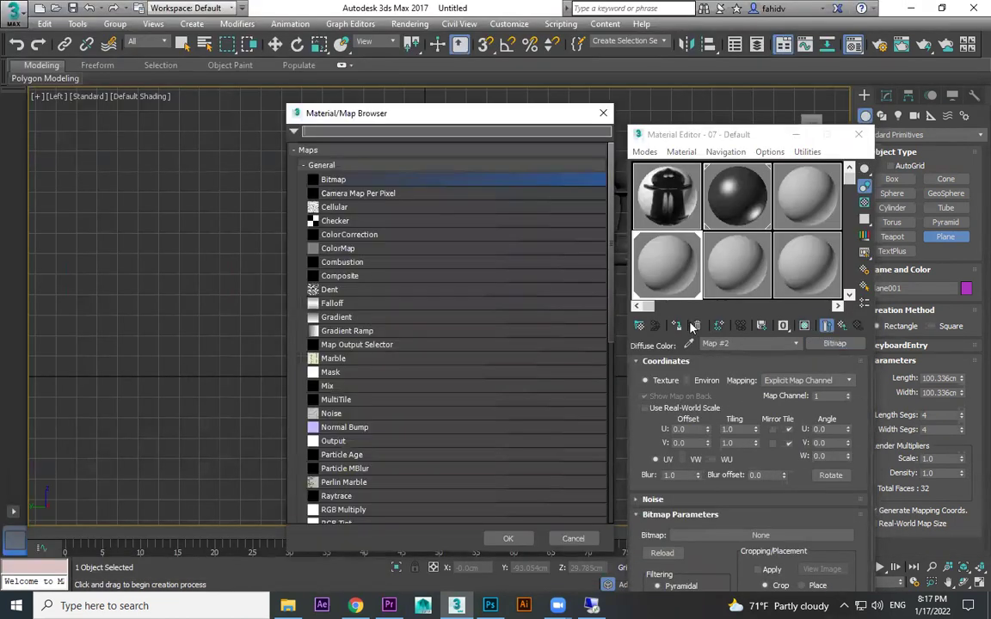
double_click(341, 178)
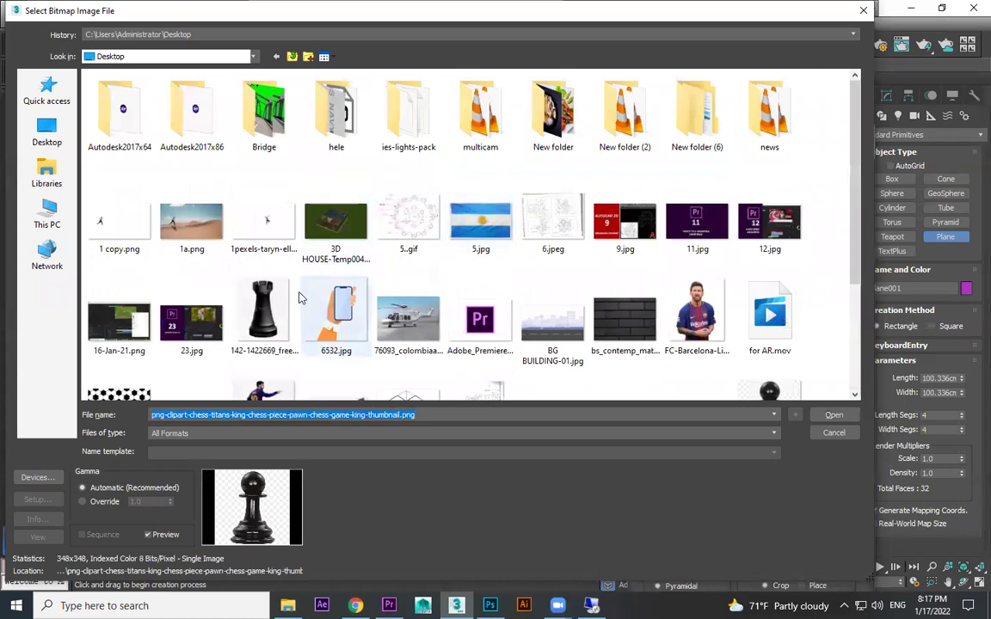
click(277, 305)
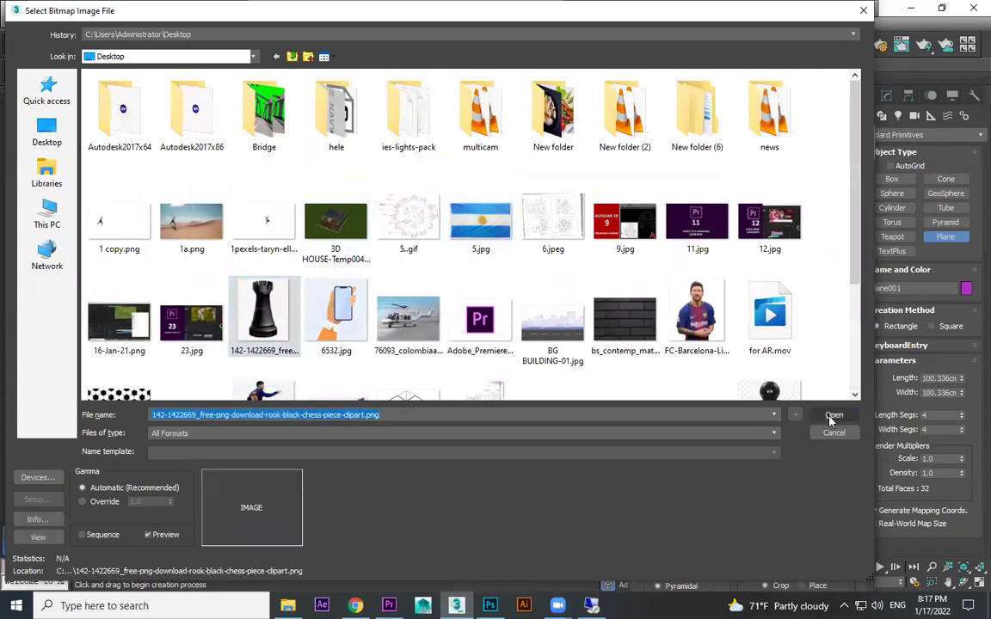
scroll(870, 393, down, 3)
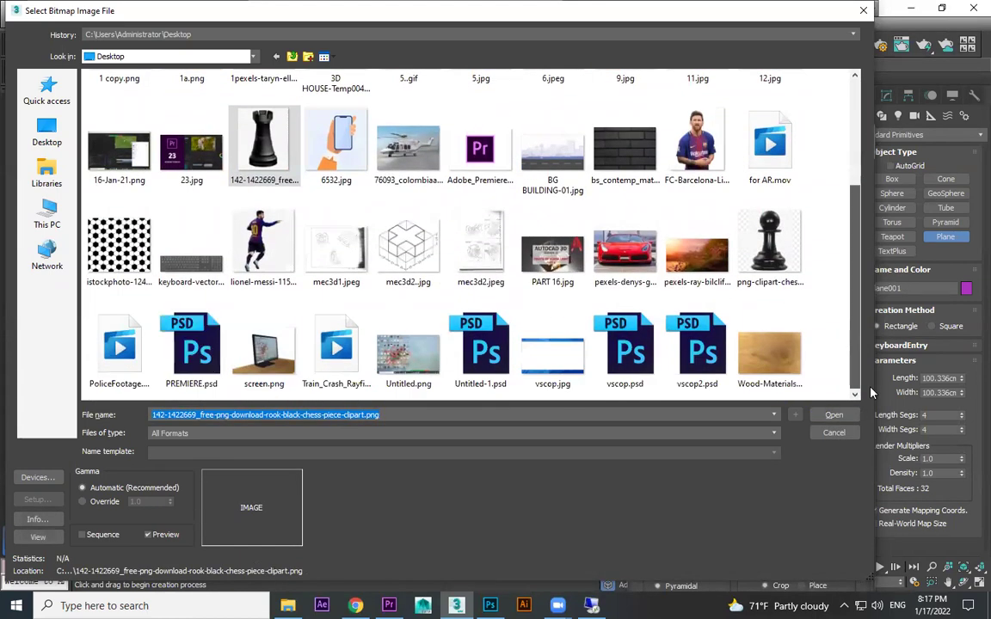
scroll(870, 393, up, 4)
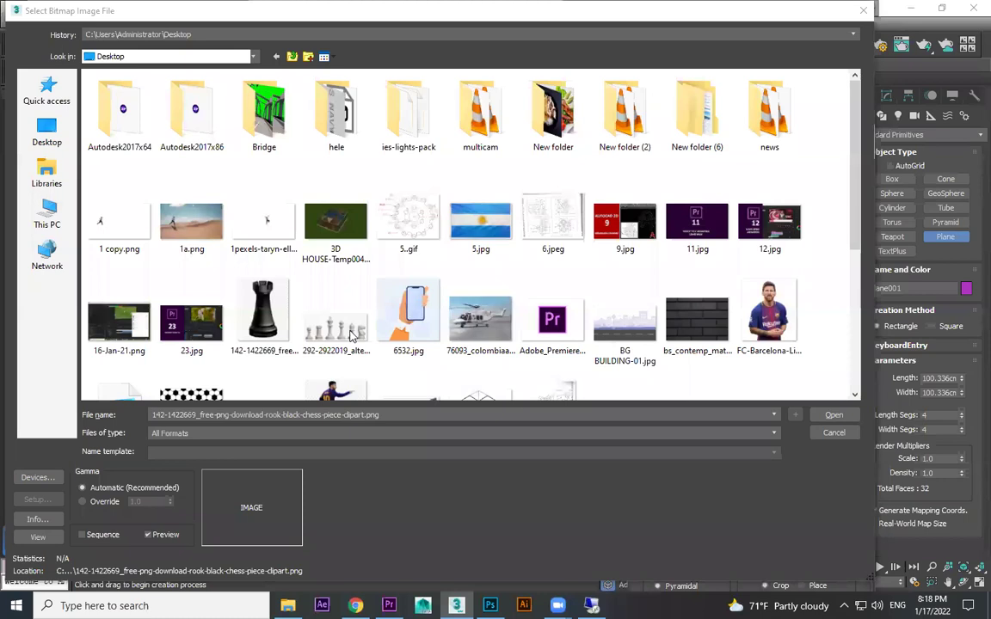
click(351, 335)
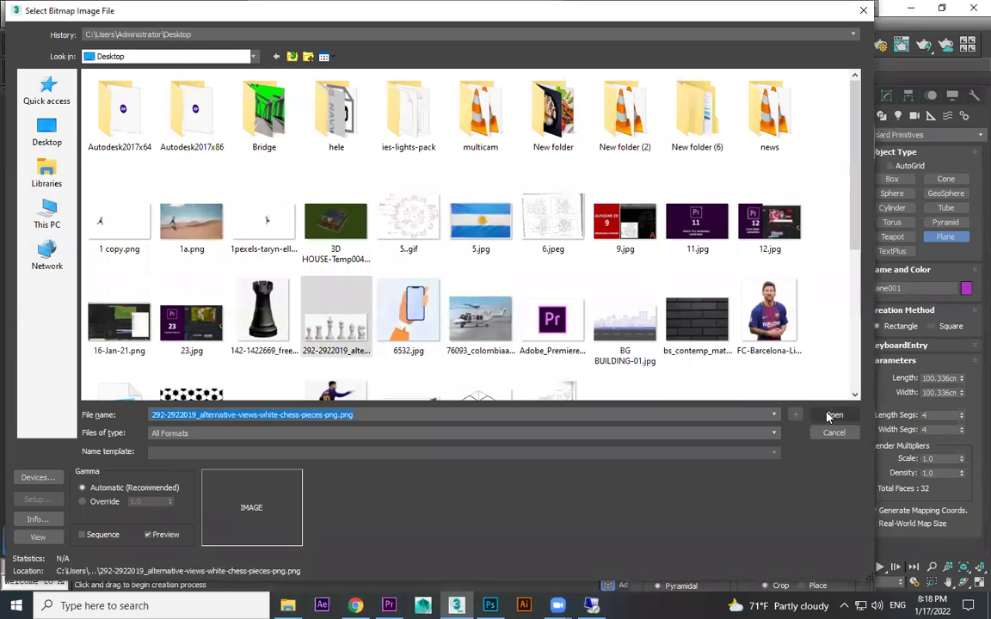
click(334, 433)
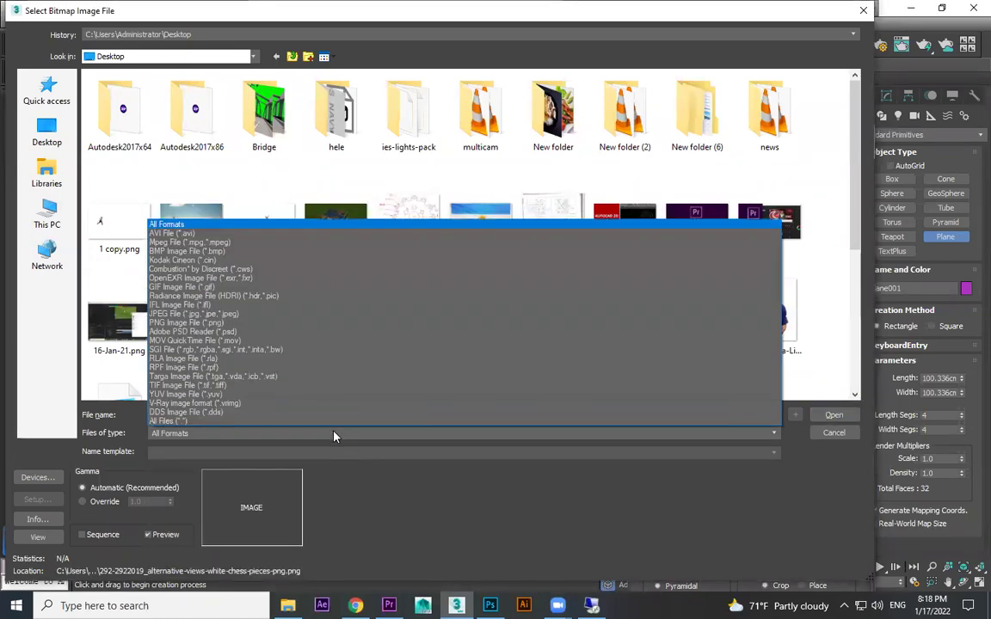
click(660, 442)
click(833, 415)
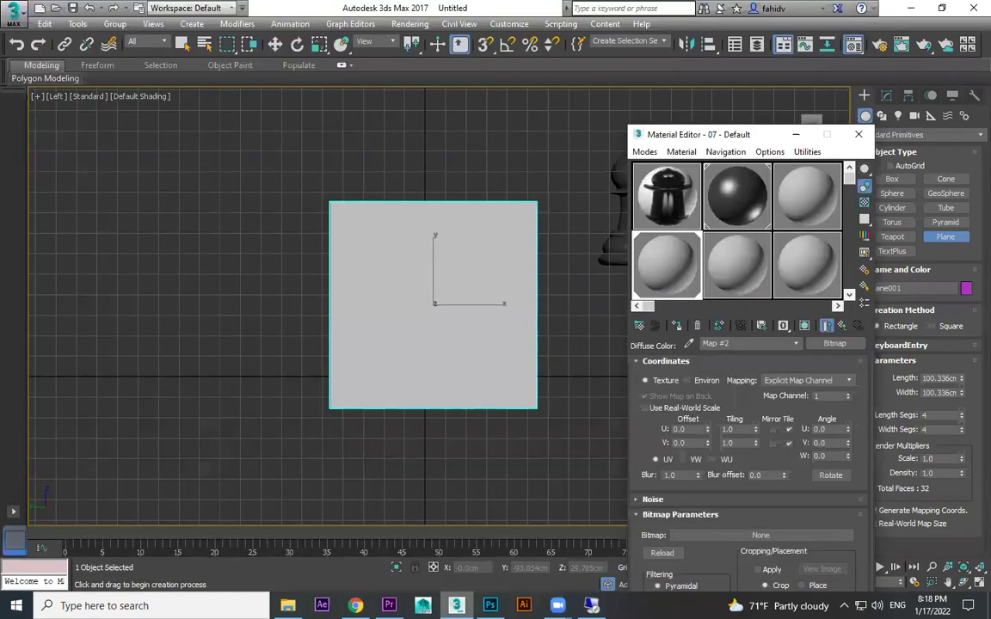